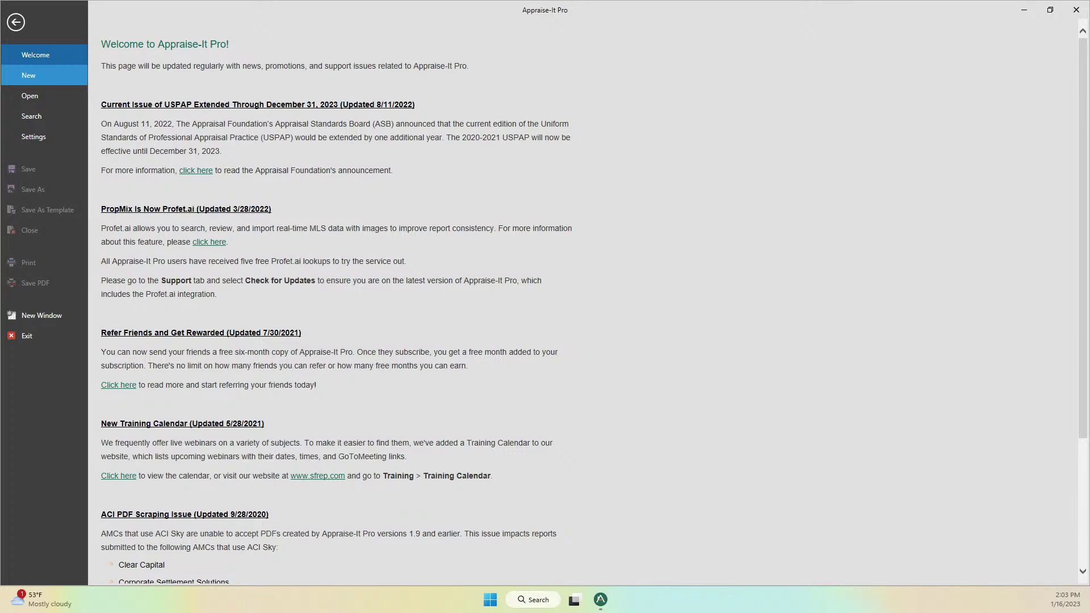
# Create a new report from the UAD Uniform Residential Appraisal Report form (FNMA 1004, 09/2011).
pyautogui.click(34, 75)
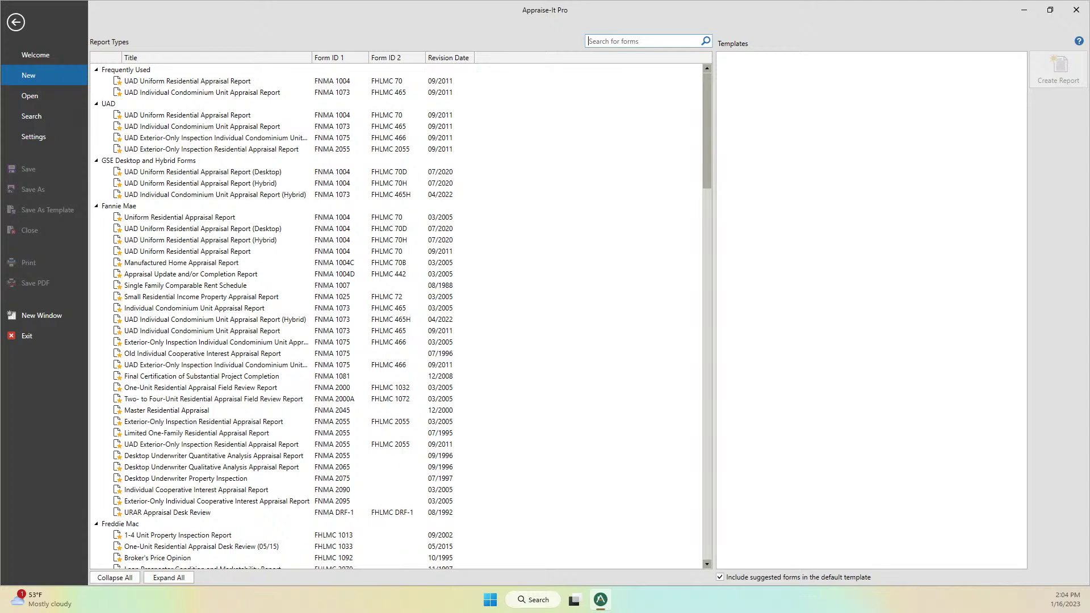
pyautogui.click(187, 80)
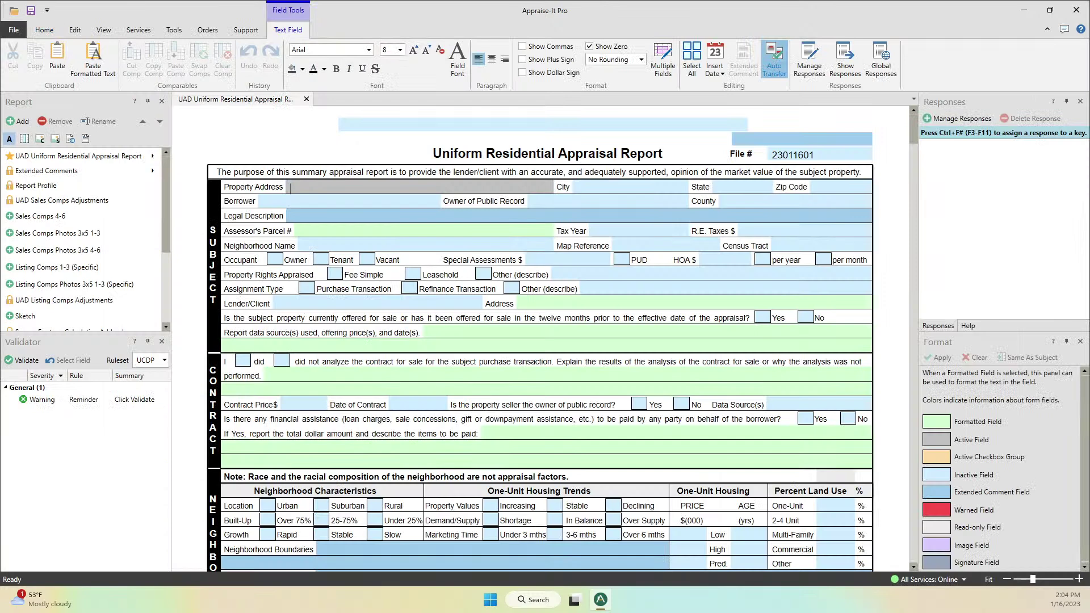
# Fill the City field in the Subject section with "Charlotte Charlotte Charlotte".
pyautogui.click(630, 186)
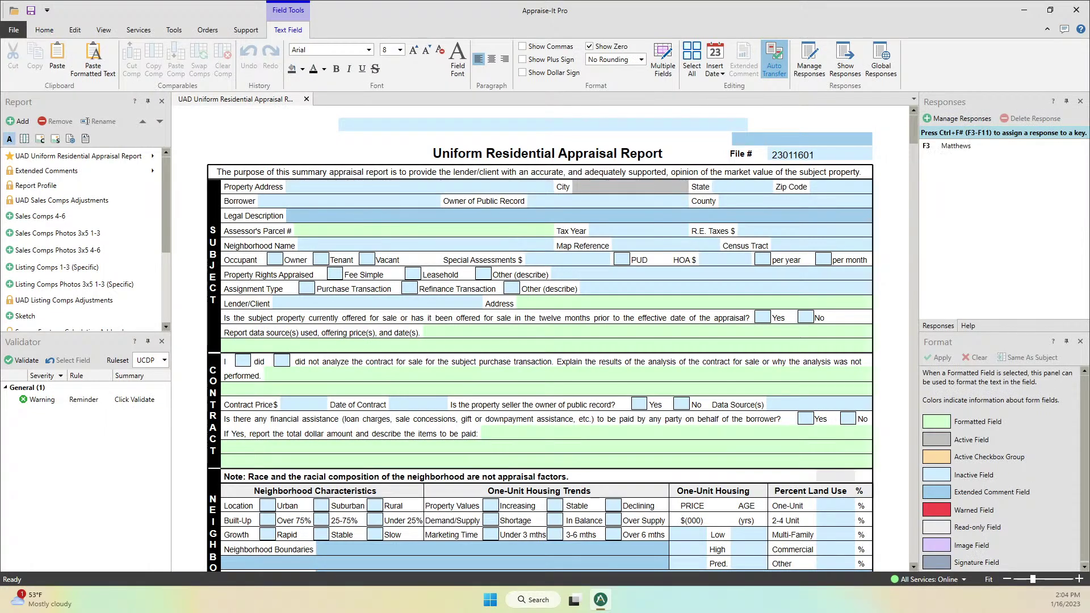
pyautogui.write('Charlotte Charlotre')
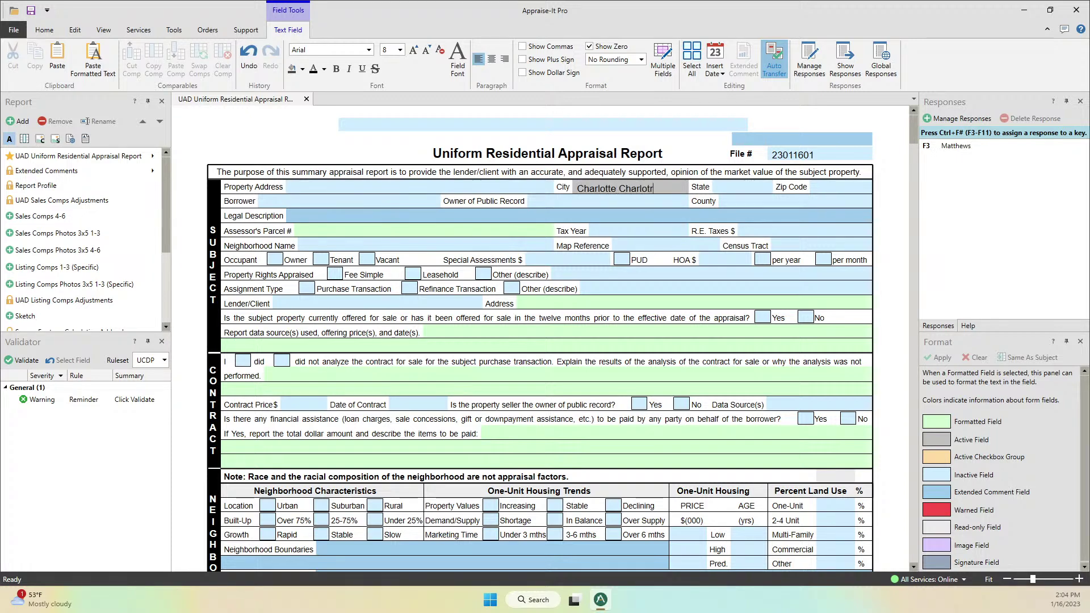
pyautogui.press('BackSpace')
pyautogui.press('BackSpace')
pyautogui.write('te Charlotte Charlotte')
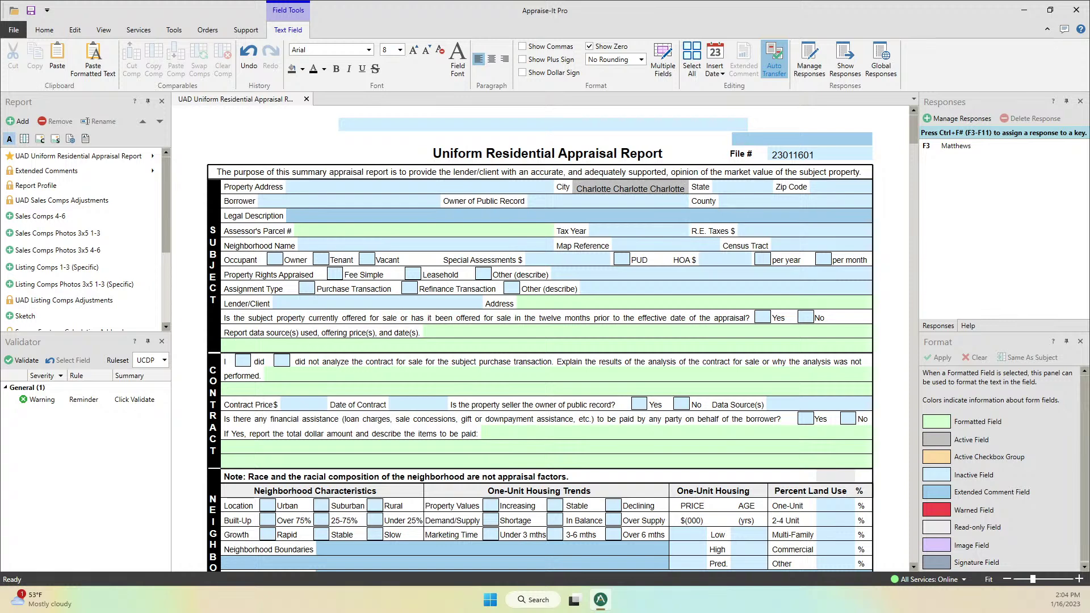
# Clear the text from the City field in the Subject section.
pyautogui.click(625, 440)
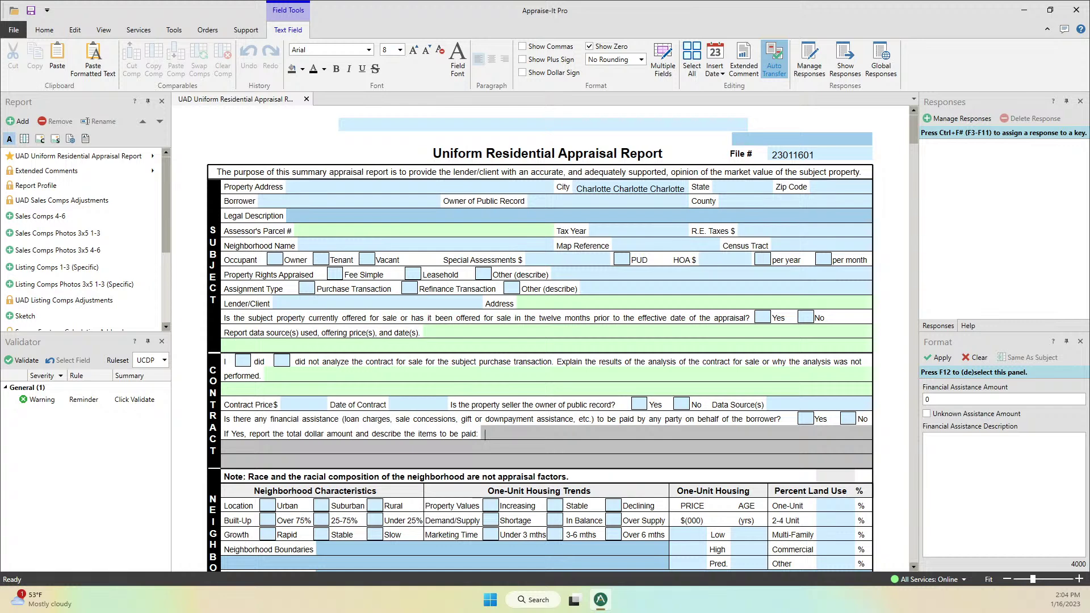
pyautogui.click(631, 188)
pyautogui.press('Delete')
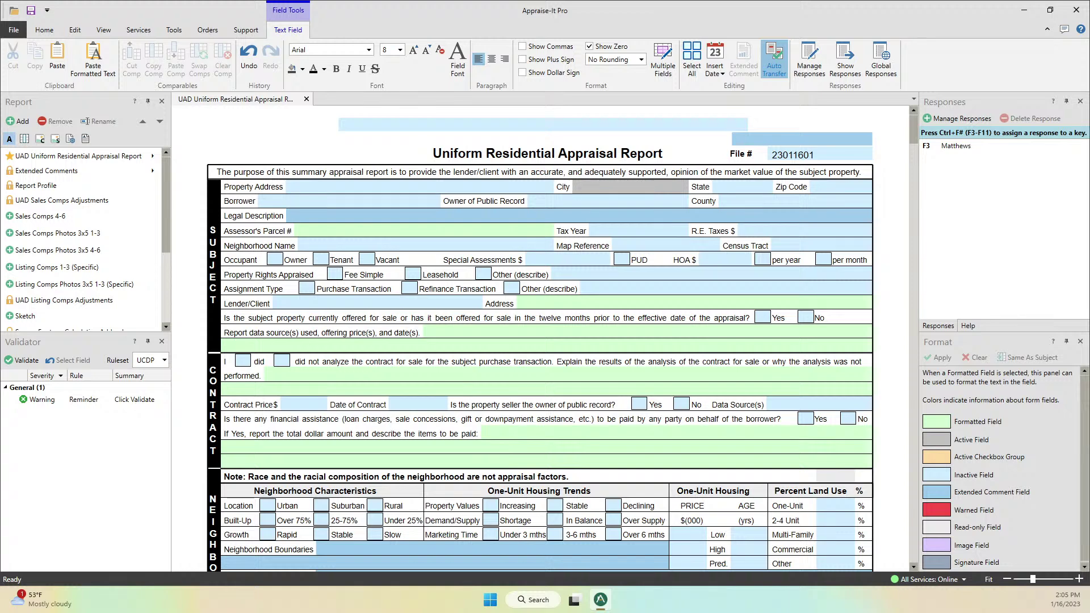
# Search all saved reports without any criteria and check the actions offered for pro sample.rptx.
pyautogui.click(44, 29)
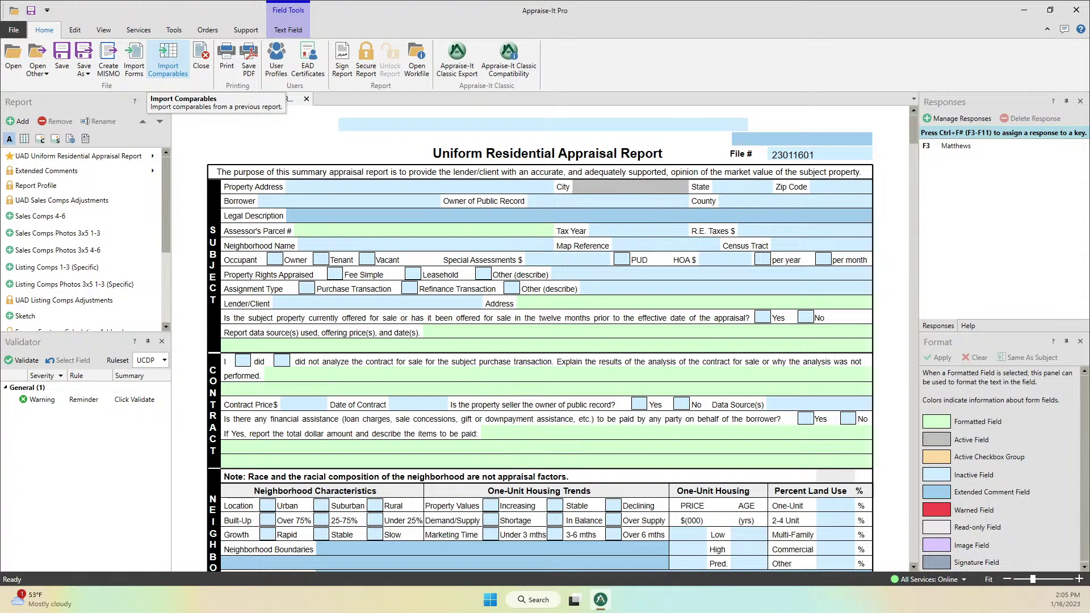
pyautogui.click(13, 30)
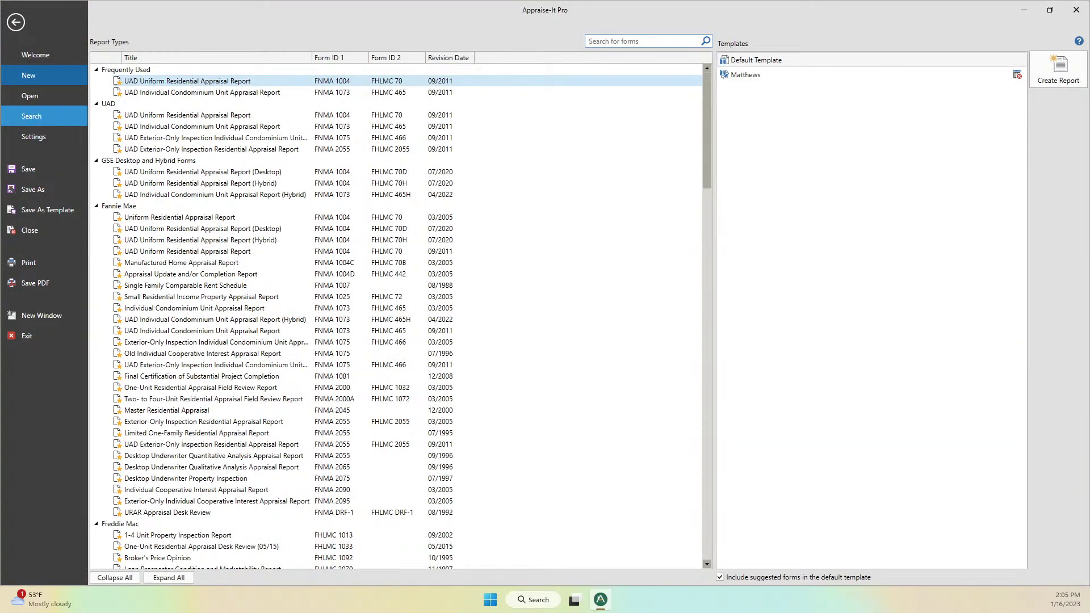
pyautogui.click(31, 116)
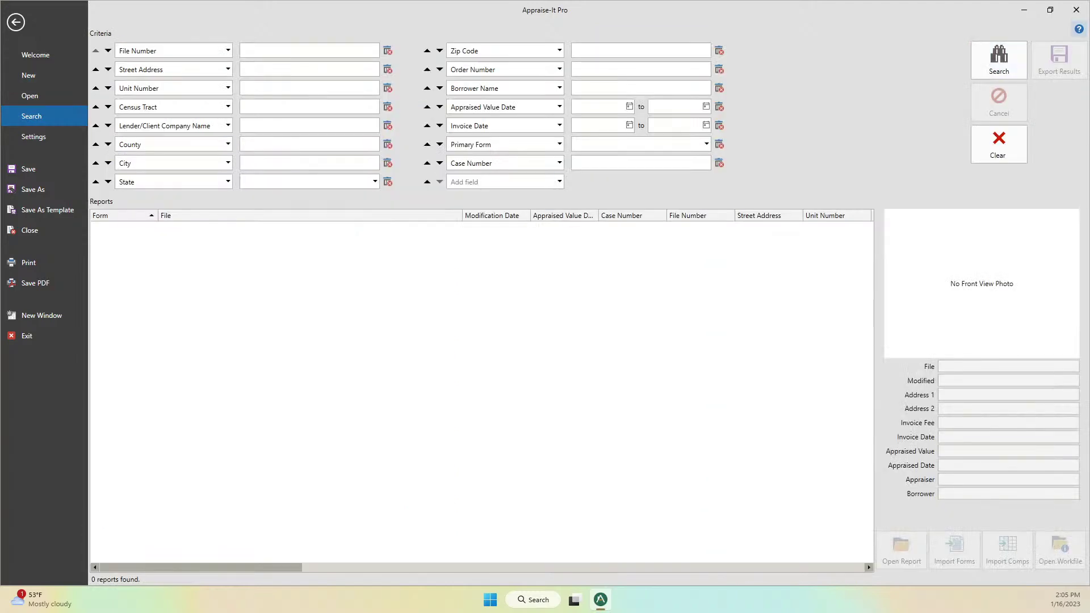
pyautogui.click(1000, 60)
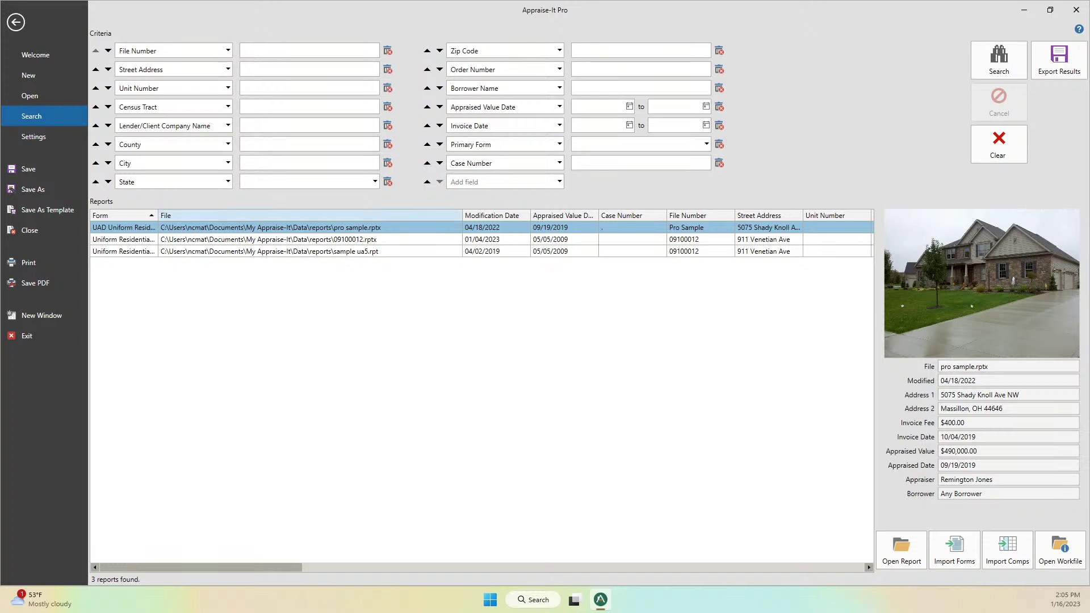
pyautogui.rightClick(284, 227)
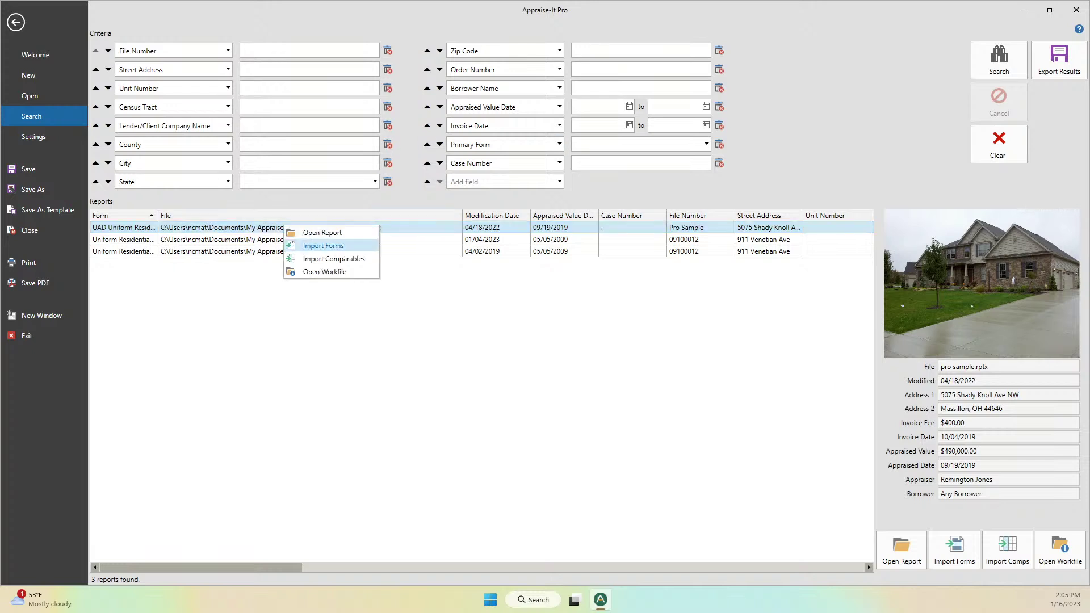
pyautogui.press('Escape')
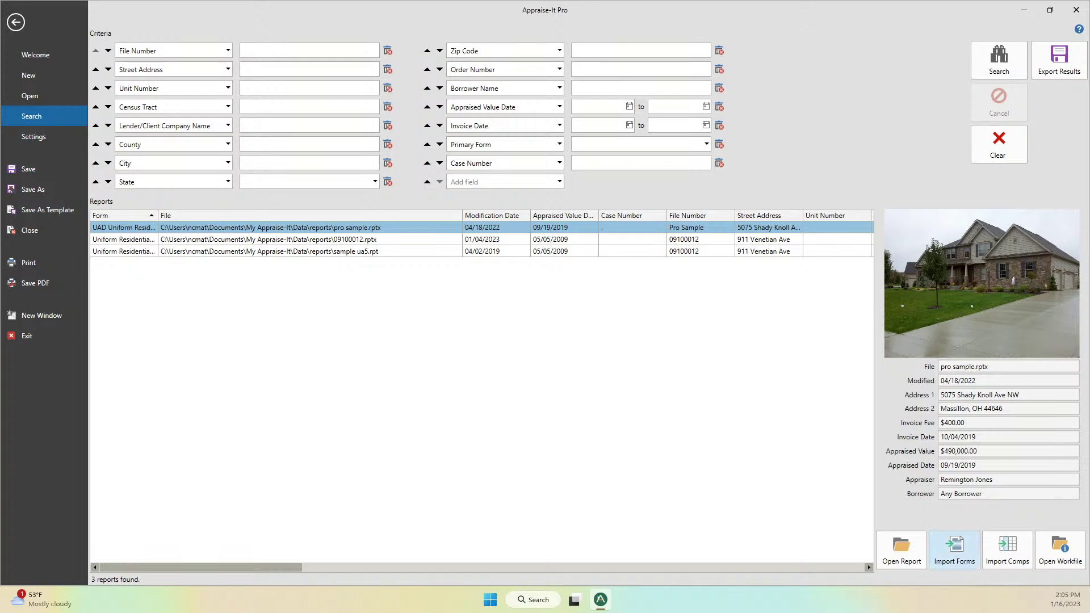
# Review the forms and the comparables available for import from pro sample.rptx, cancelling both imports.
pyautogui.click(954, 548)
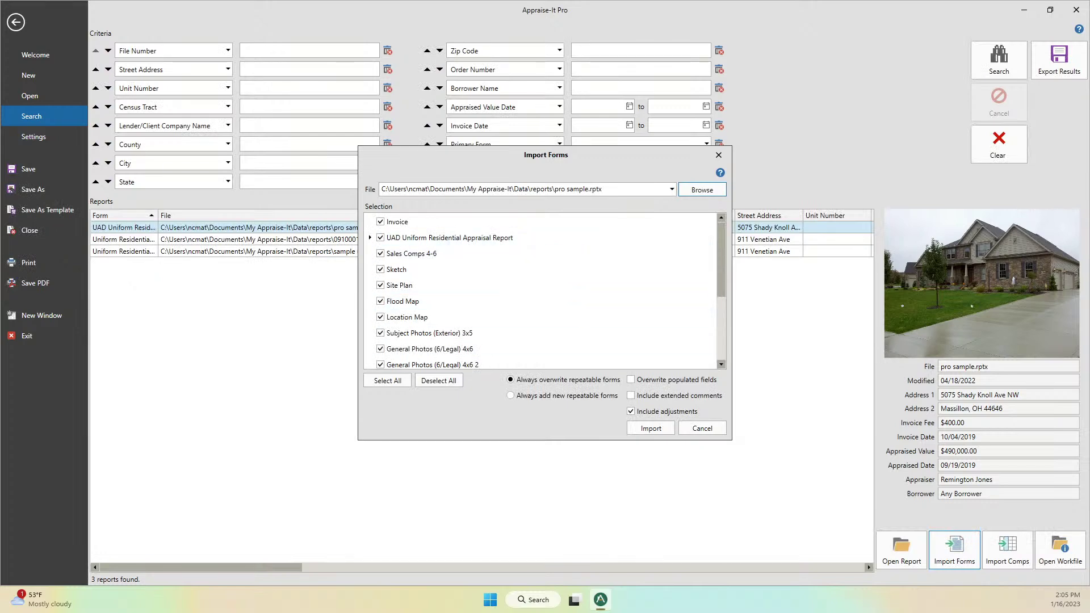
pyautogui.moveTo(722, 259)
pyautogui.mouseDown()
pyautogui.moveTo(721, 323)
pyautogui.moveTo(720, 257)
pyautogui.mouseUp()
pyautogui.click(703, 428)
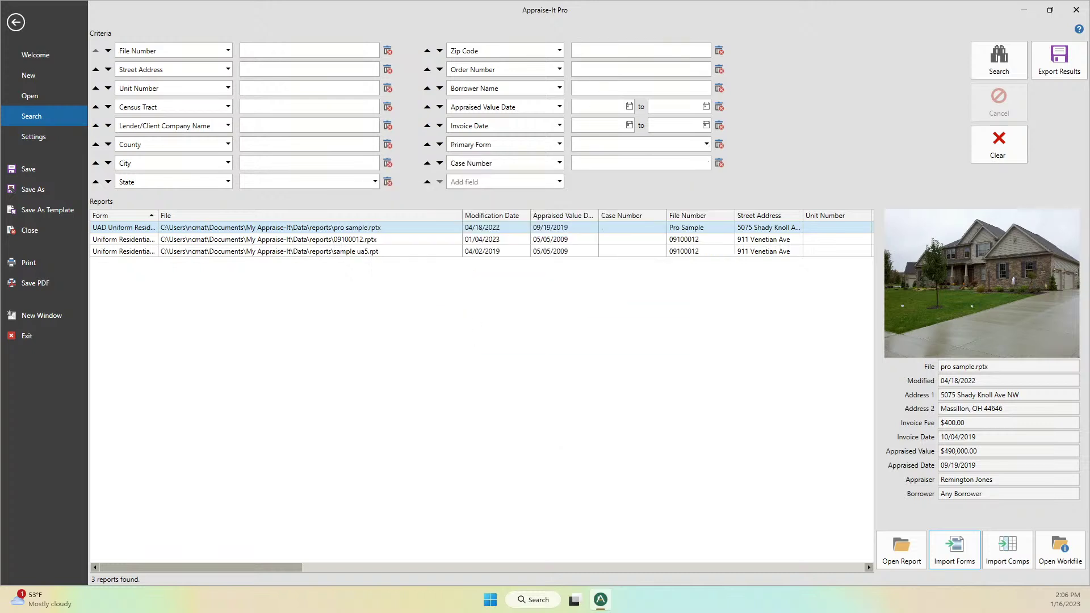
pyautogui.click(1007, 549)
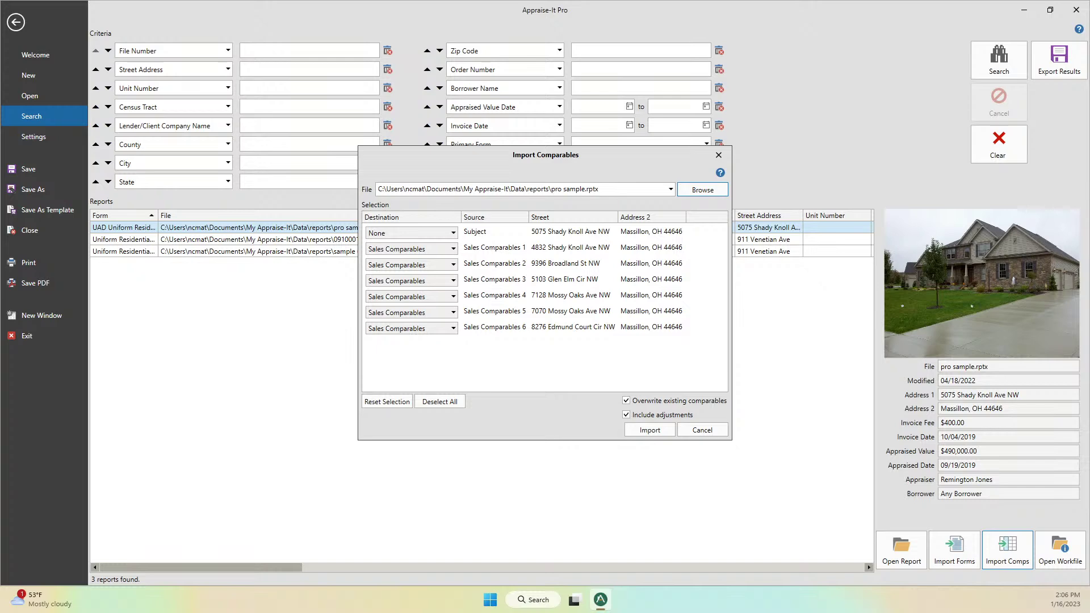
pyautogui.click(703, 429)
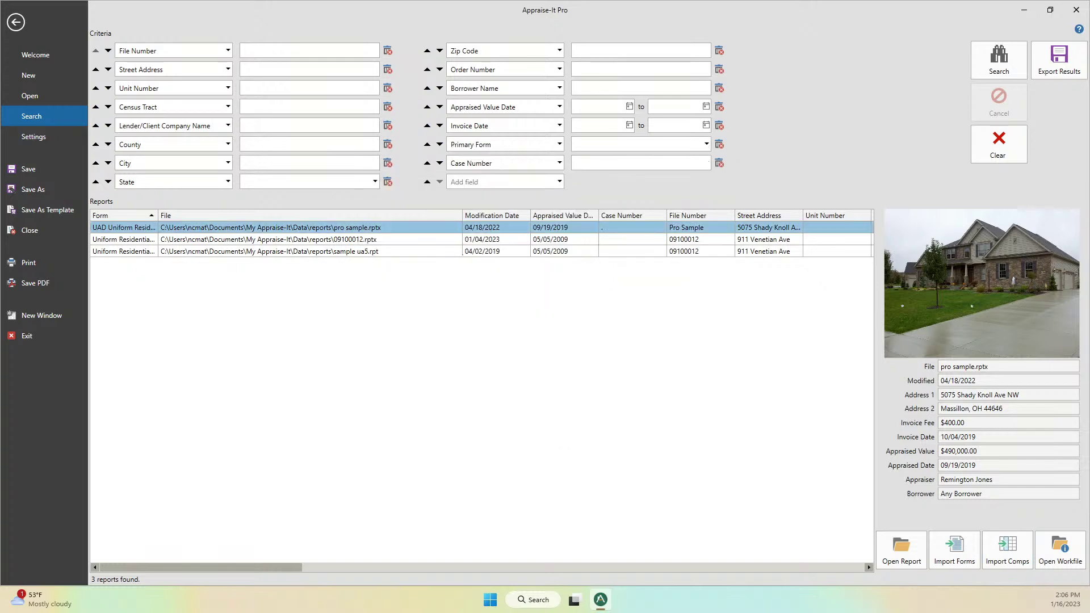
# Examine the full list of importable forms in pro sample.rptx again, cancel the import and return to the open report.
pyautogui.click(955, 548)
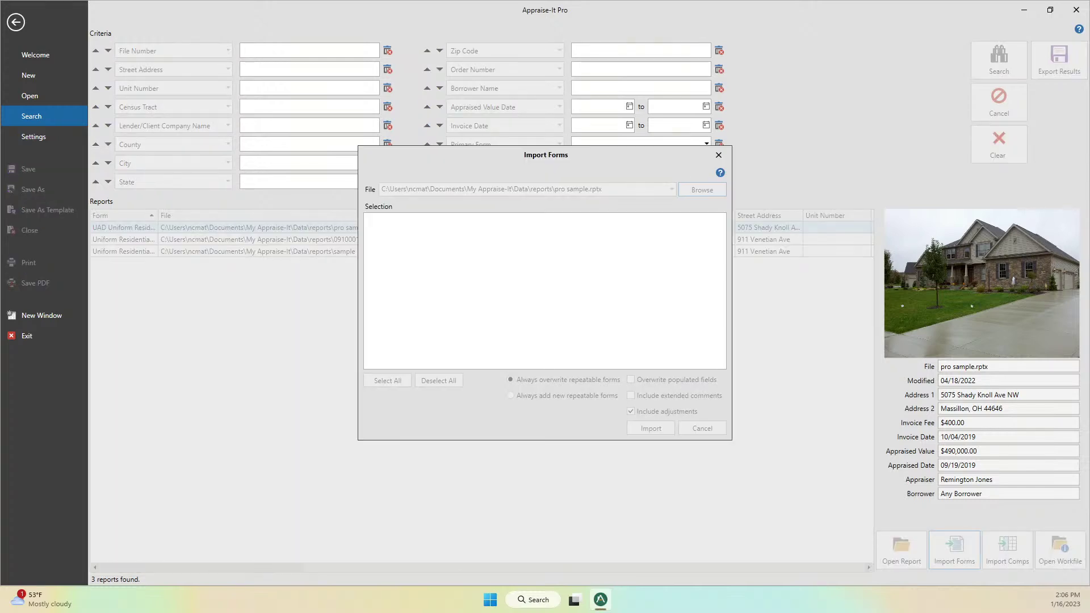
pyautogui.scroll(-3, 511, 262)
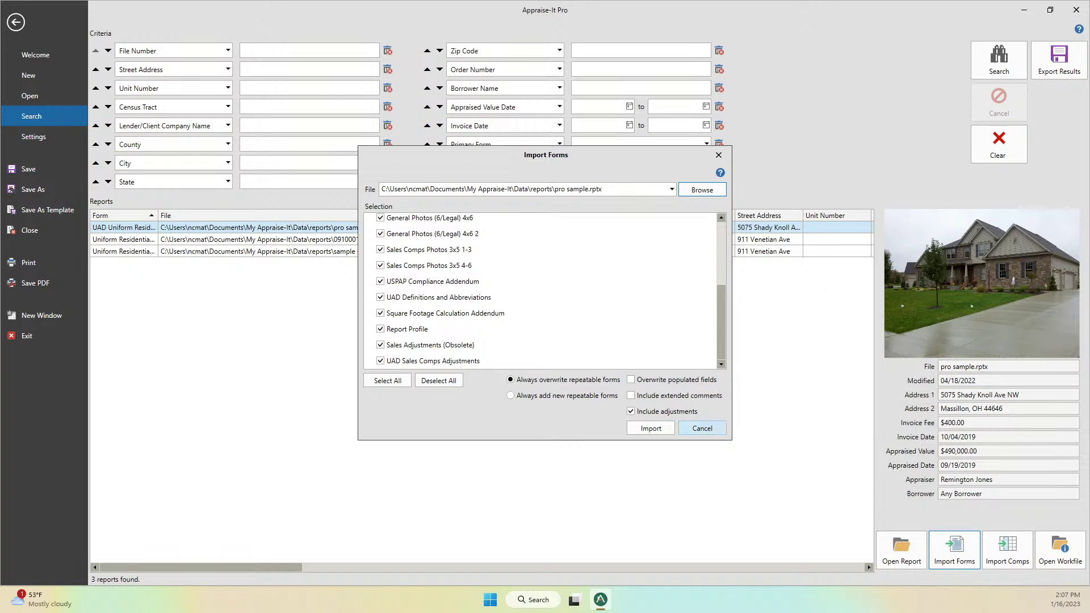
pyautogui.click(702, 428)
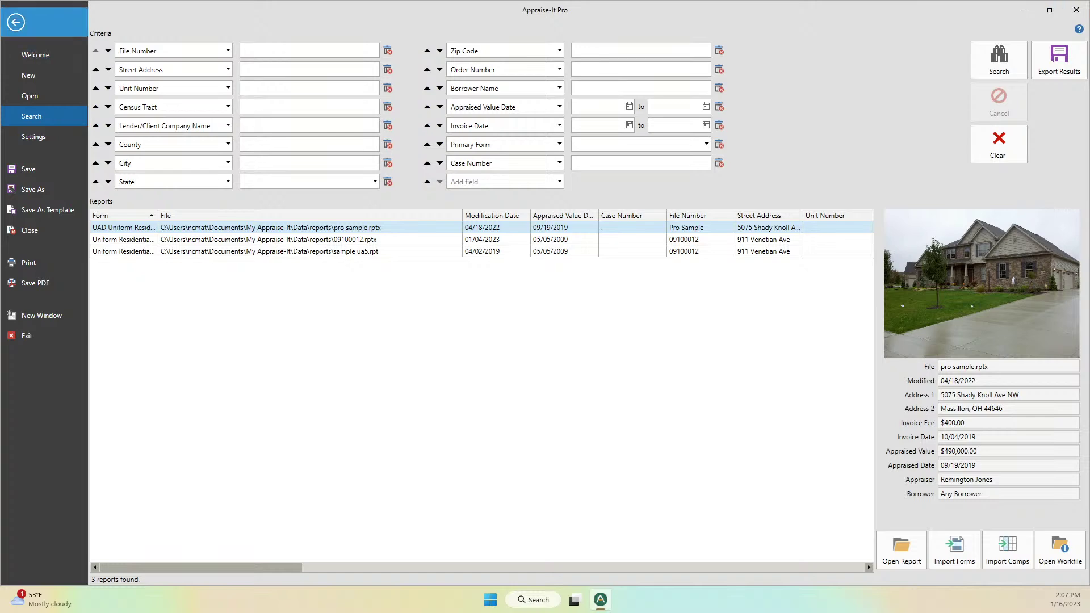
pyautogui.click(15, 21)
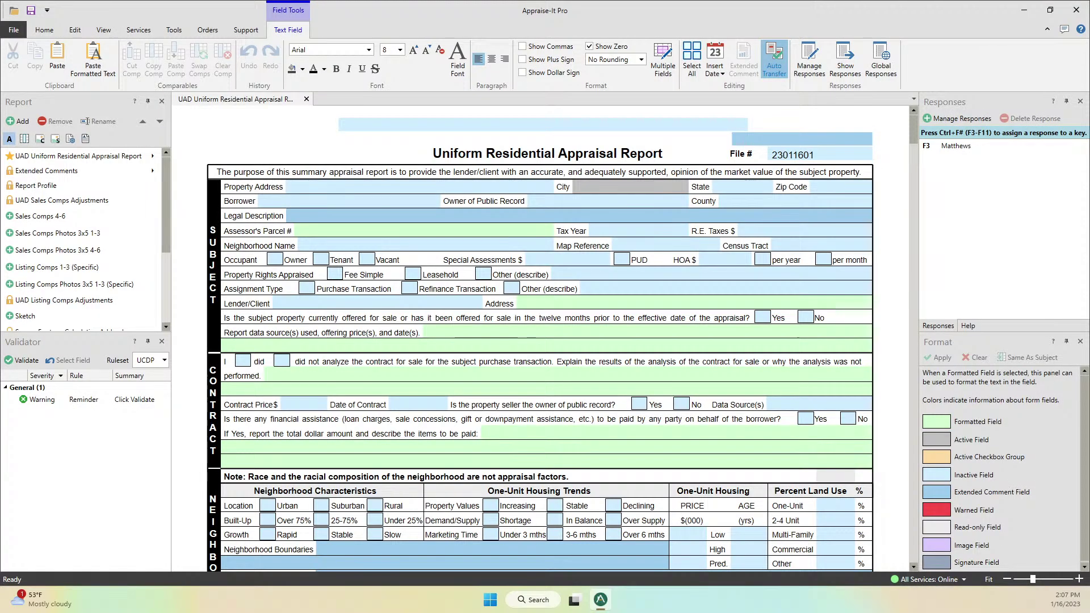
# Search the addenda forms library for "photo" and find the General Photos forms under Subject Photos.
pyautogui.scroll(-3, 86, 239)
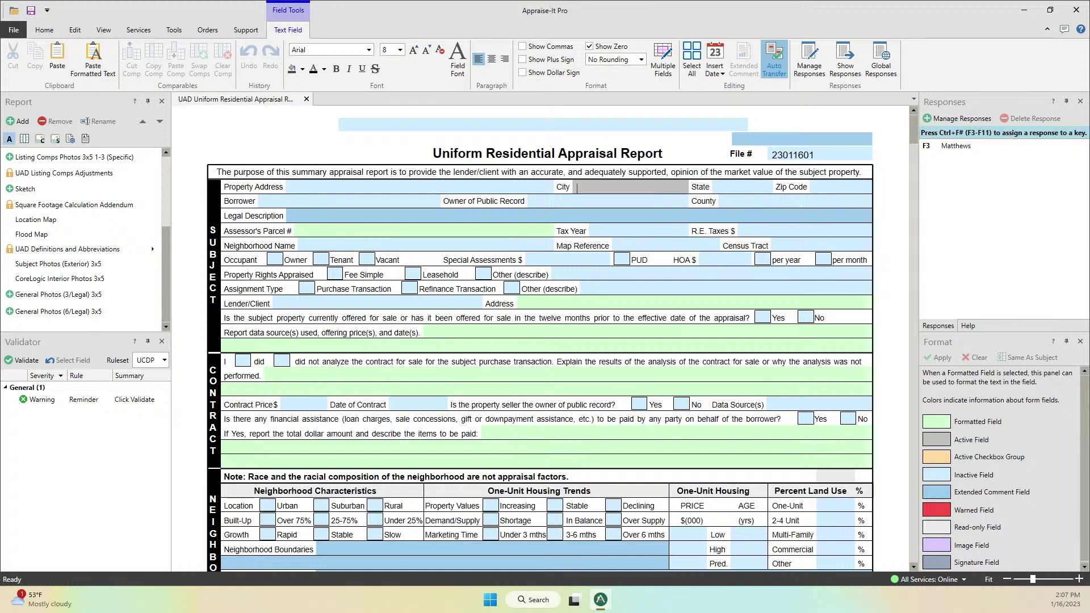
pyautogui.click(21, 121)
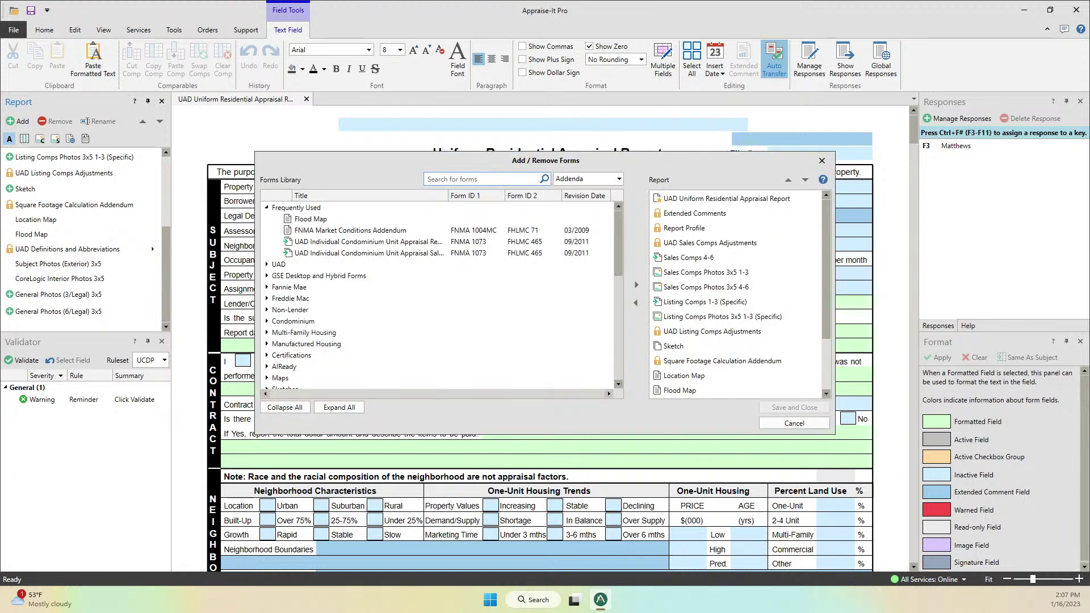
pyautogui.write('p')
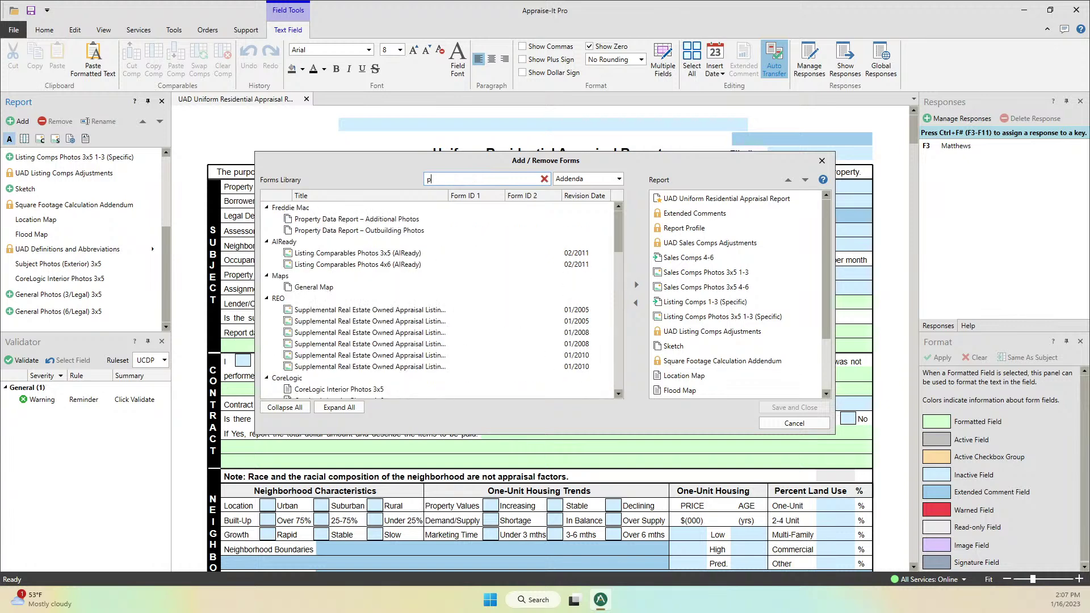
pyautogui.press('BackSpace')
pyautogui.write('photo')
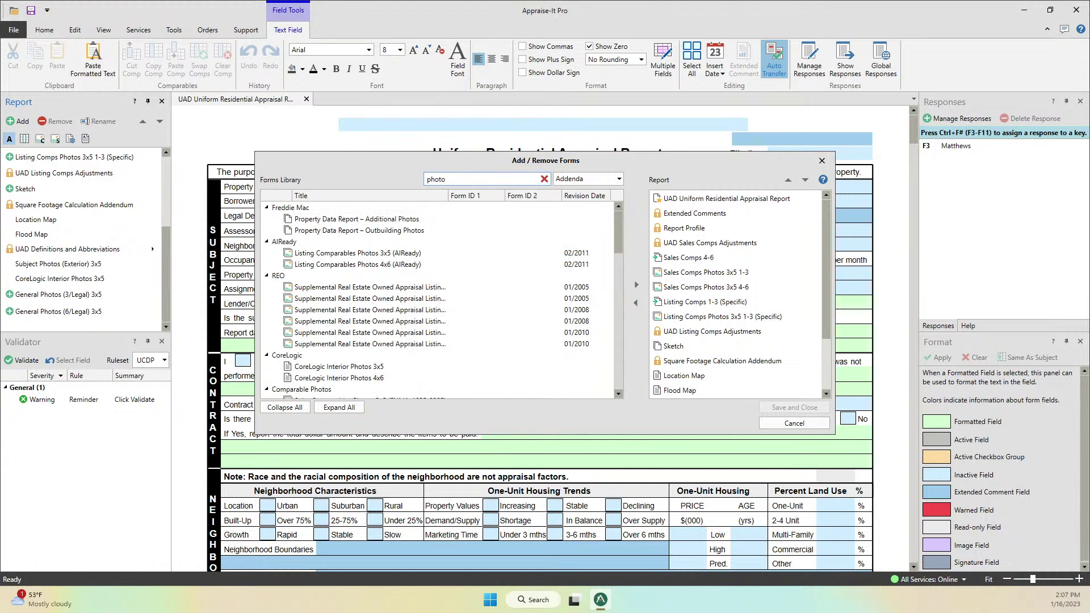
pyautogui.scroll(-8, 441, 298)
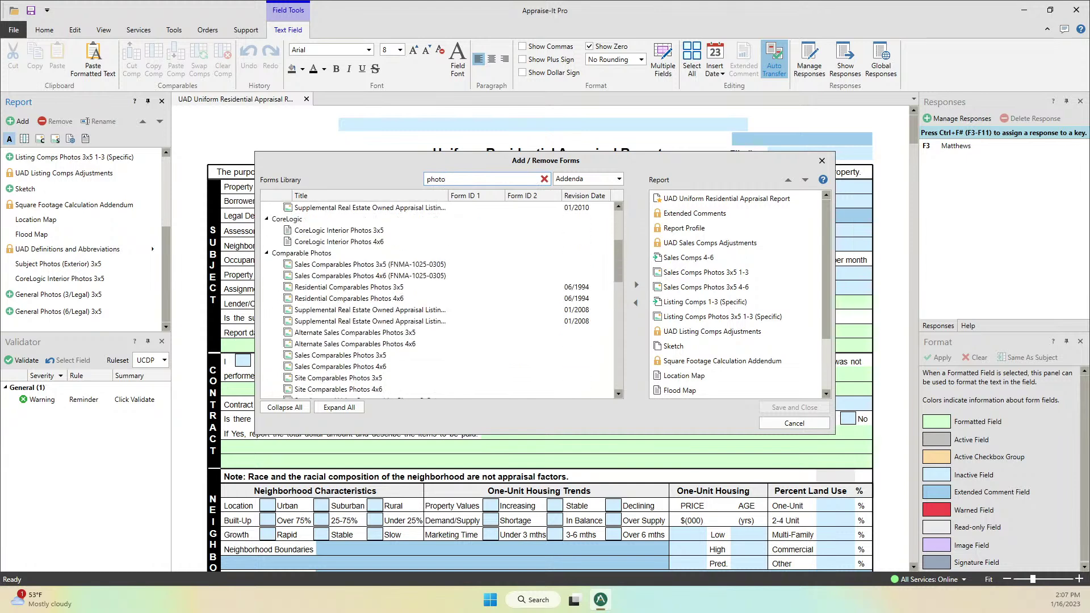
pyautogui.scroll(-10, 442, 299)
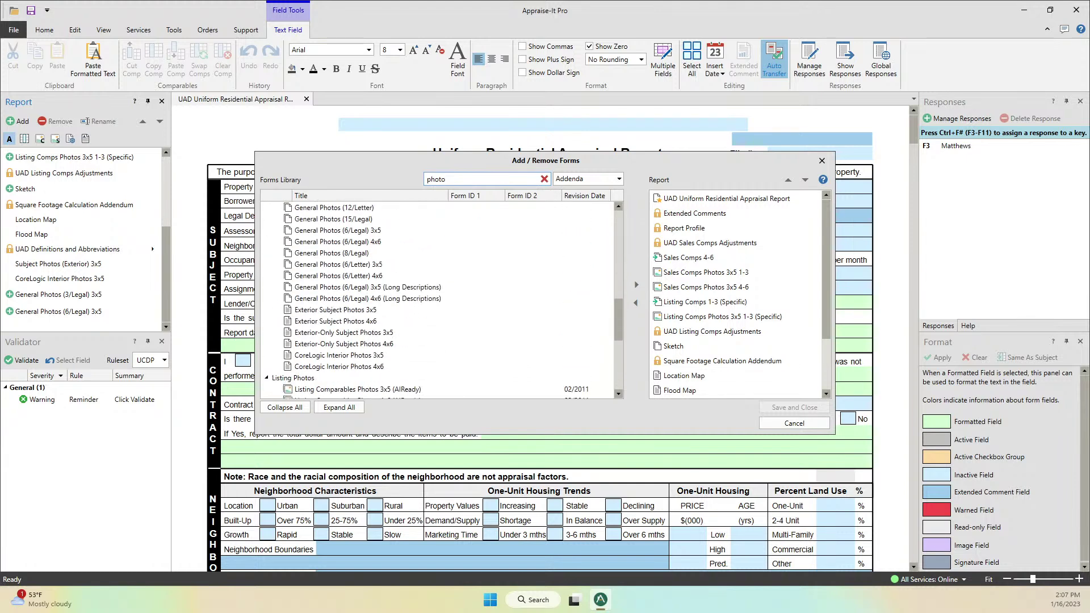
pyautogui.scroll(-3, 442, 298)
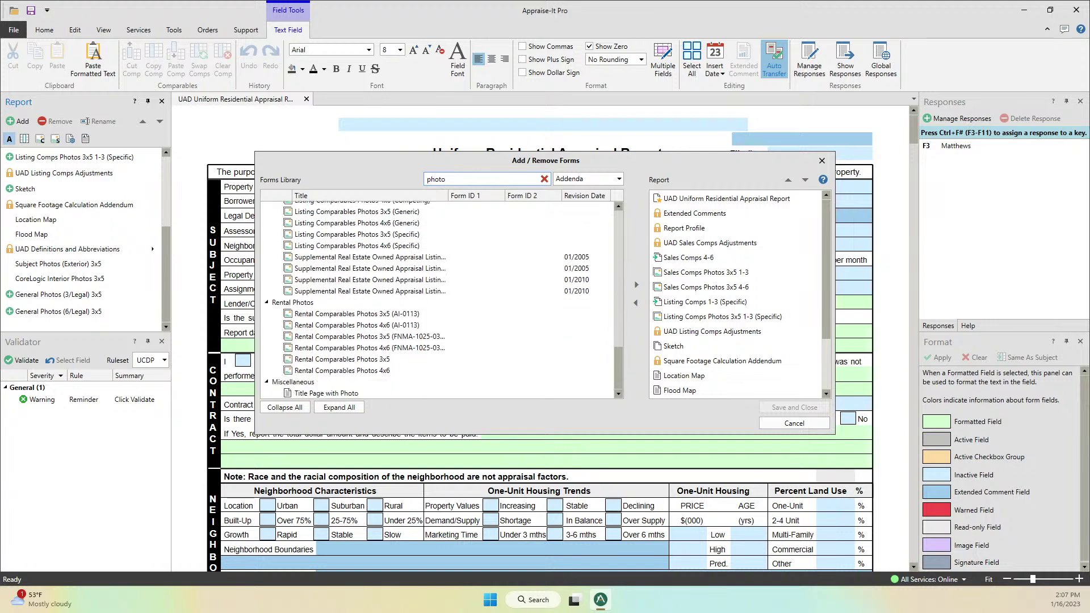
pyautogui.scroll(6, 441, 298)
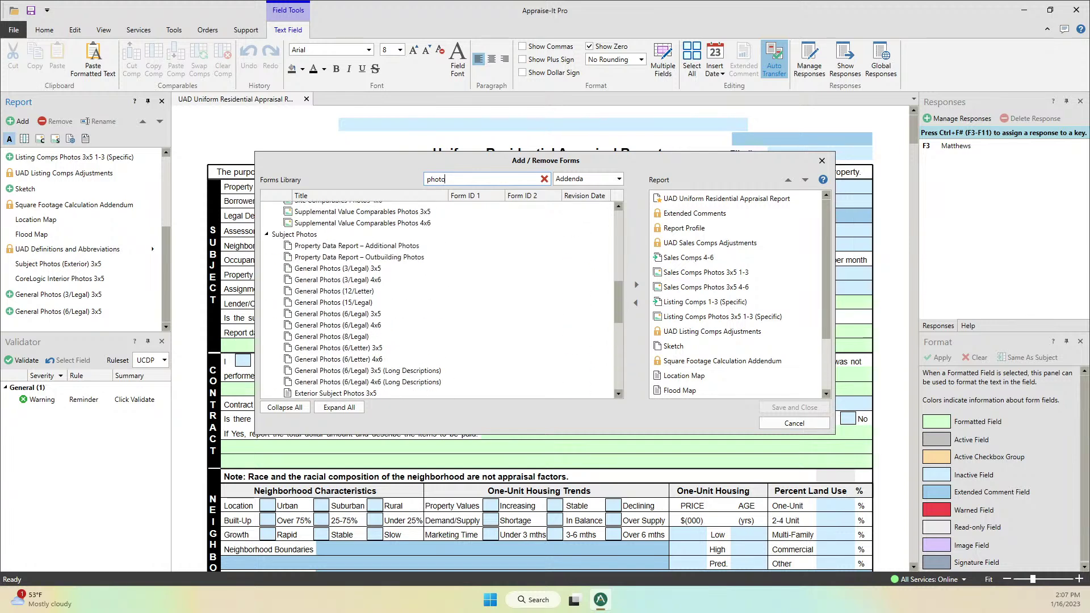
pyautogui.scroll(1, 442, 298)
pyautogui.scroll(-2, 442, 298)
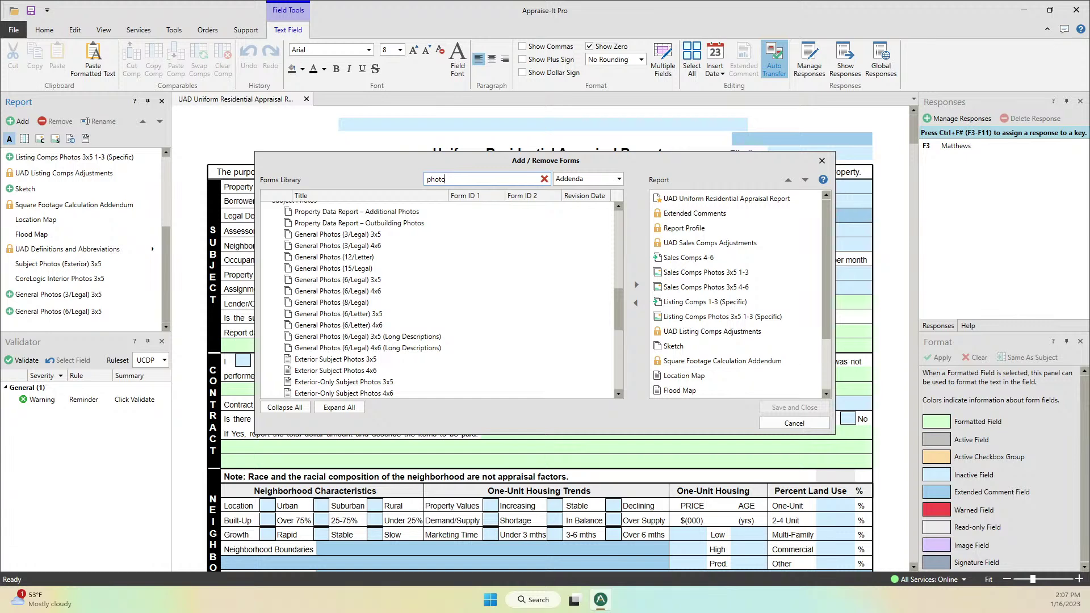
# Add the General Photos (12/Letter), (15/Legal) and (8/Legal) forms to the report and open the 12/Letter form.
pyautogui.click(334, 257)
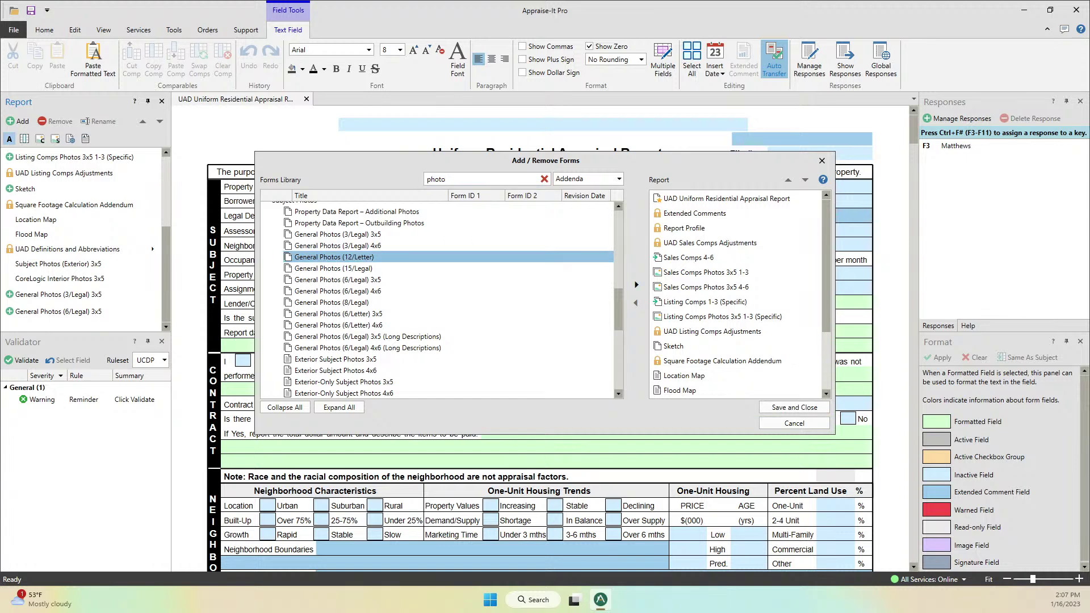
pyautogui.click(333, 268)
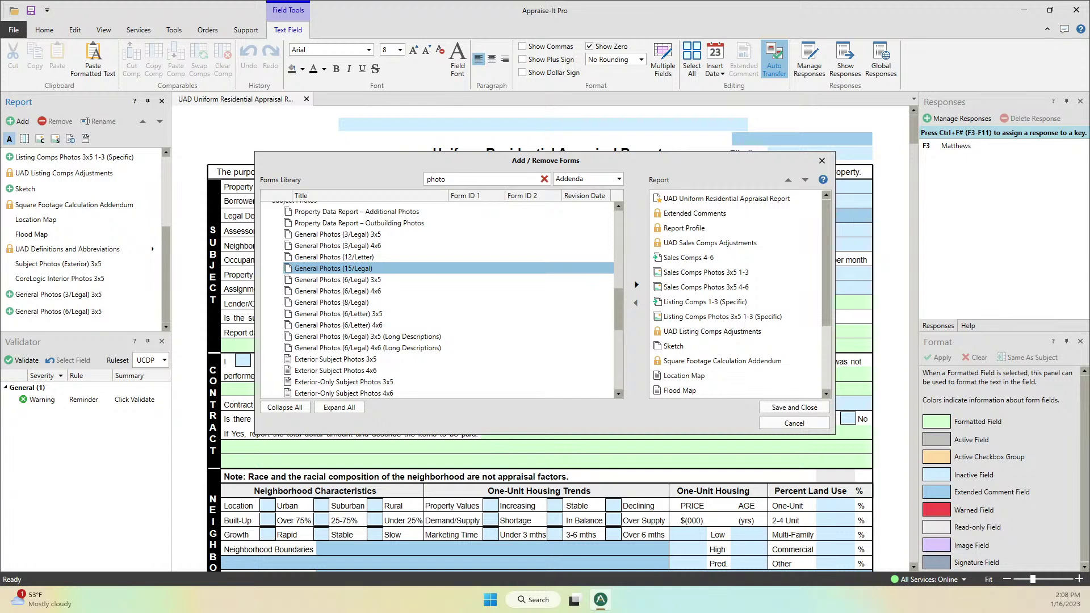
pyautogui.click(332, 302)
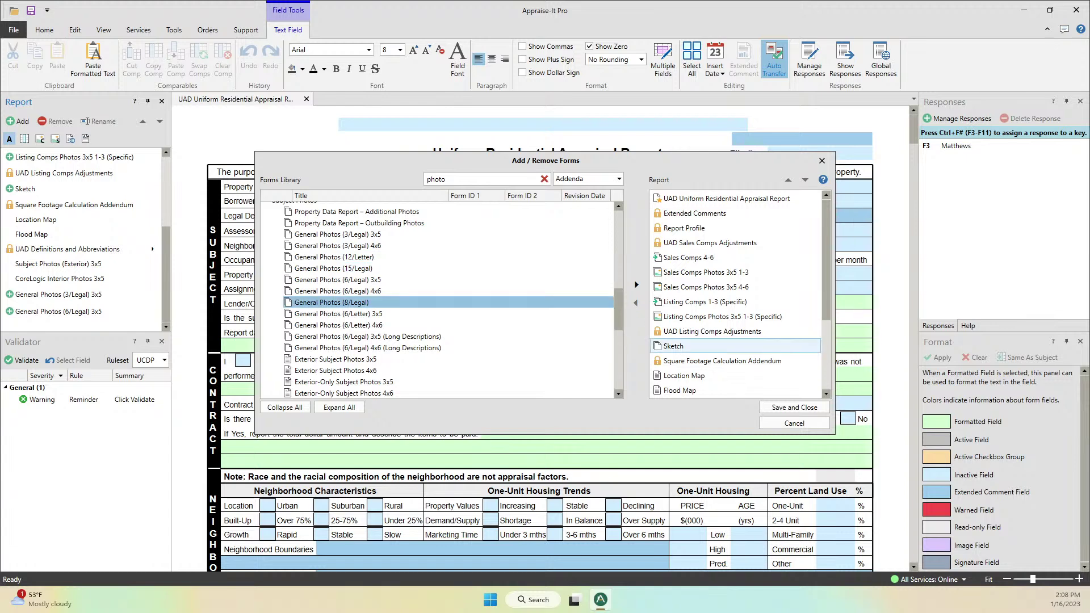
pyautogui.click(794, 407)
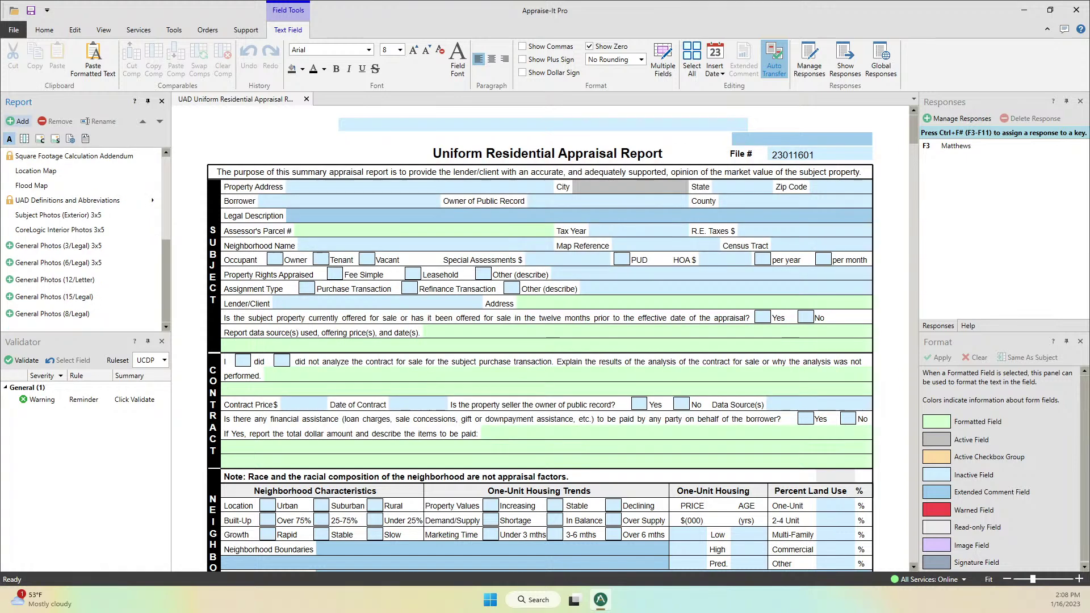
pyautogui.click(55, 280)
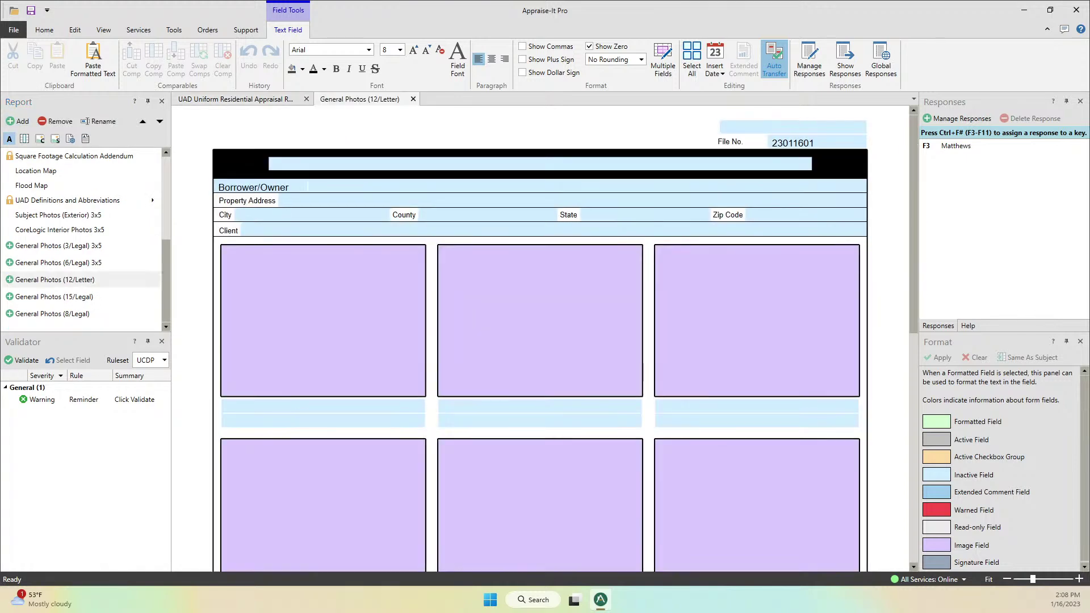
# Examine the photo layouts of the General Photos (12/Letter), (15/Legal), (6/Legal) 3x5 and (8/Legal) forms.
pyautogui.scroll(-6, 539, 335)
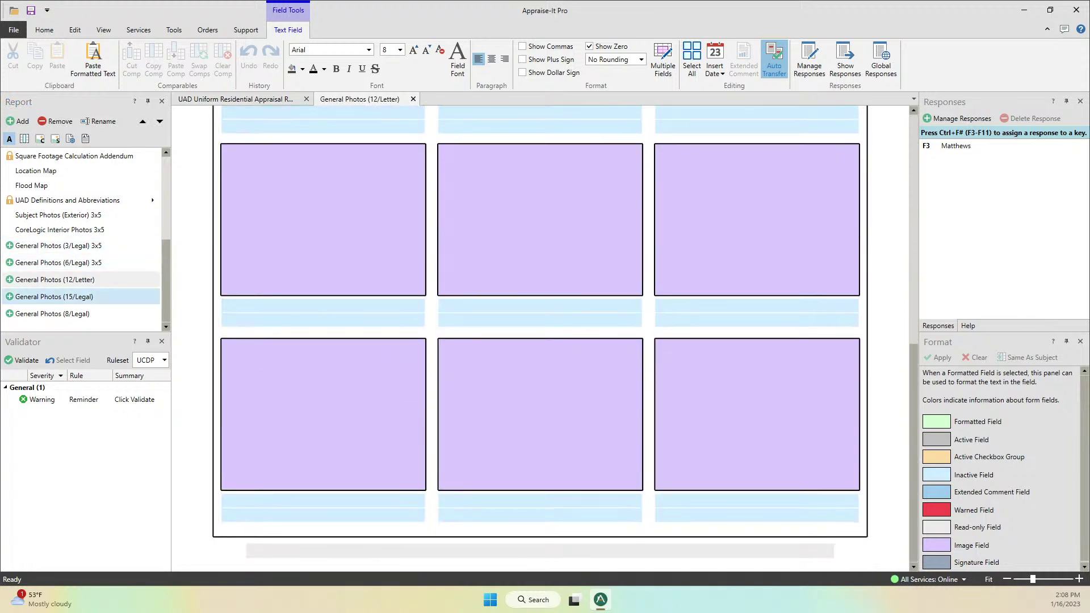
pyautogui.click(54, 297)
pyautogui.scroll(-6, 540, 335)
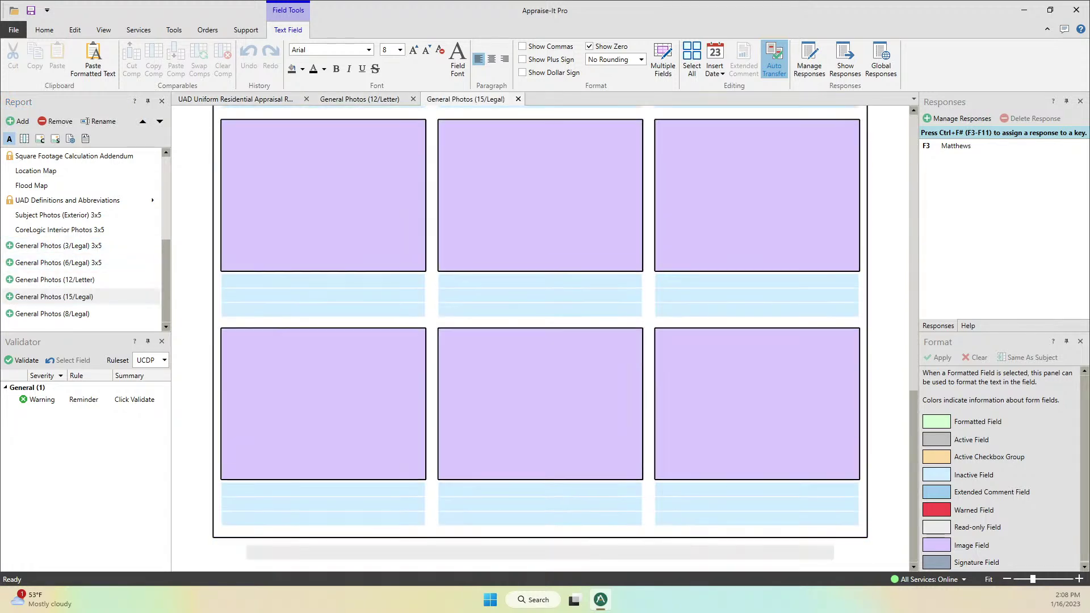
pyautogui.scroll(-2, 539, 335)
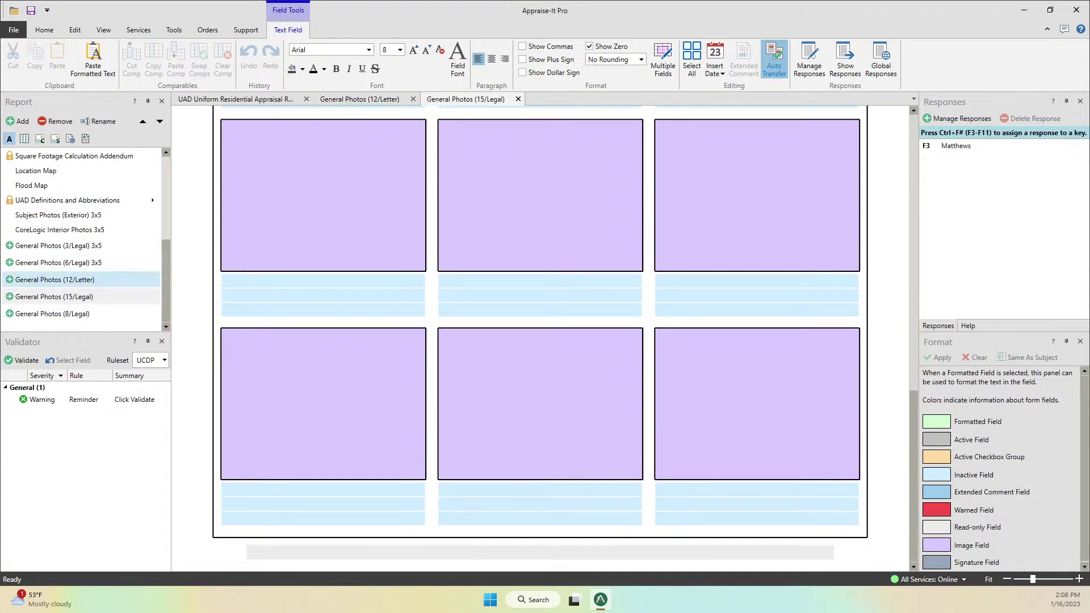
pyautogui.click(54, 262)
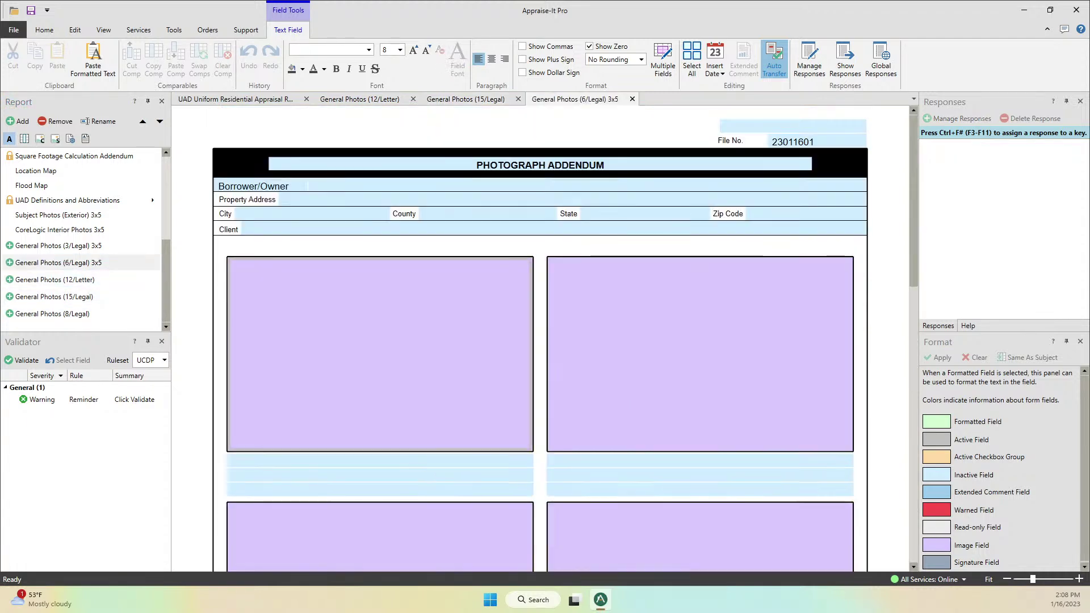
pyautogui.scroll(-10, 540, 335)
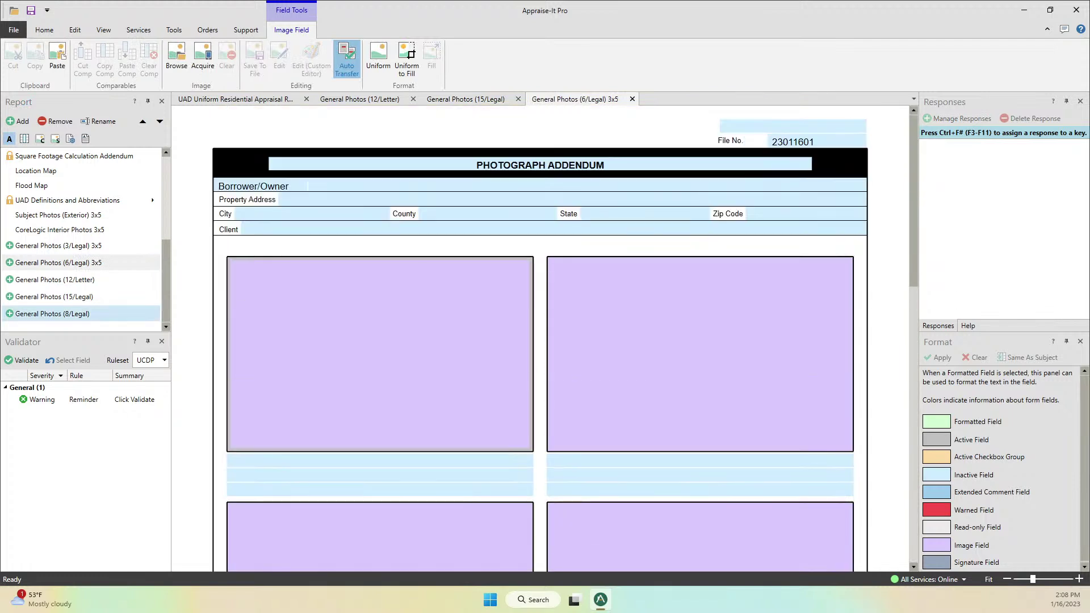
pyautogui.click(54, 314)
pyautogui.scroll(-10, 539, 335)
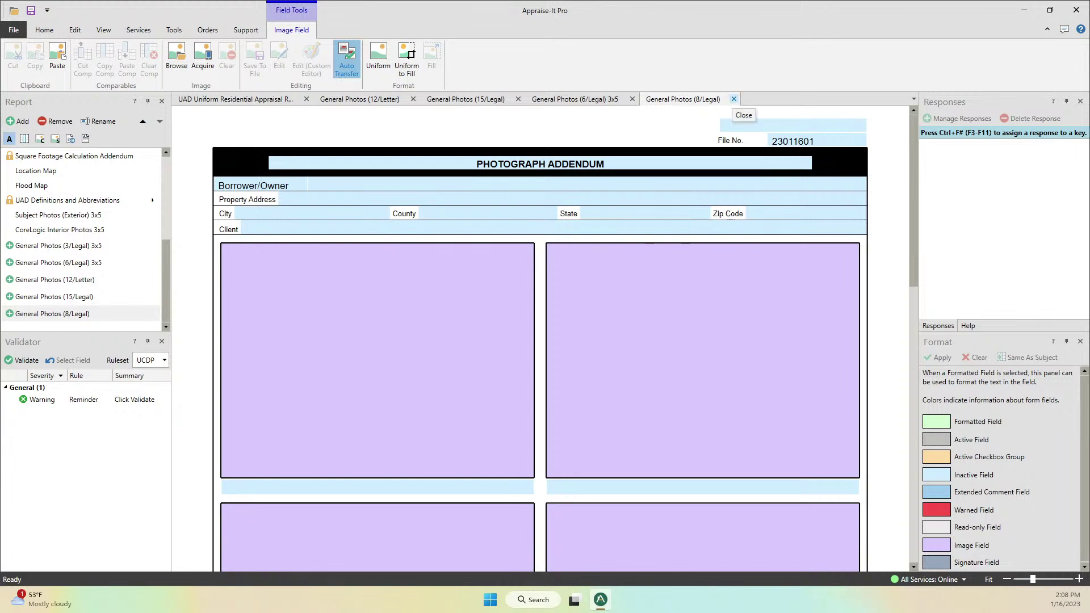
# Close all four open General Photos forms, leaving only the Uniform Residential Appraisal Report form open.
pyautogui.click(733, 99)
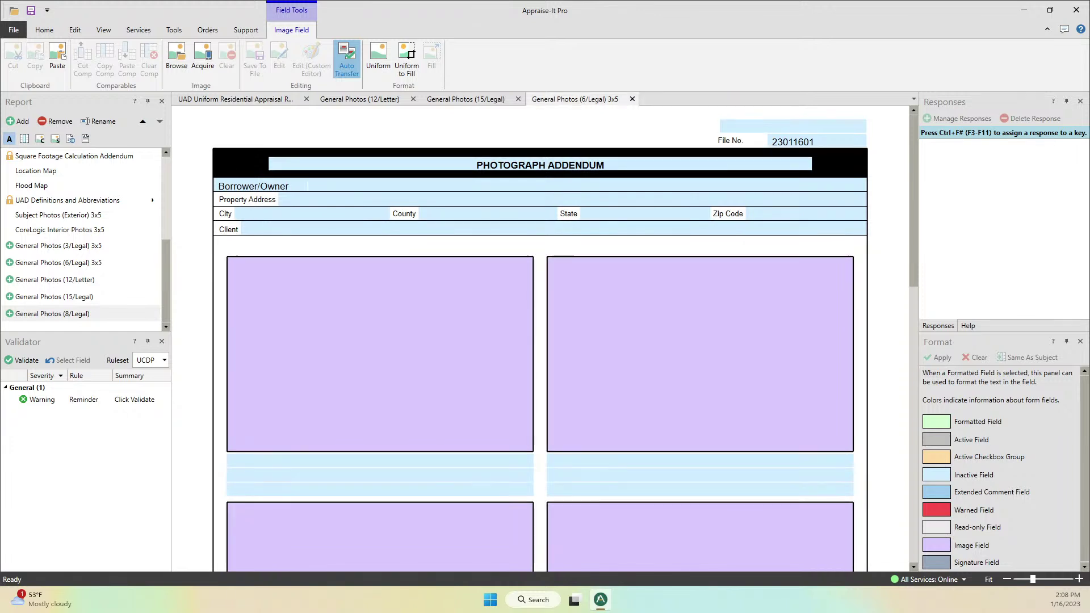
pyautogui.click(632, 100)
pyautogui.click(517, 99)
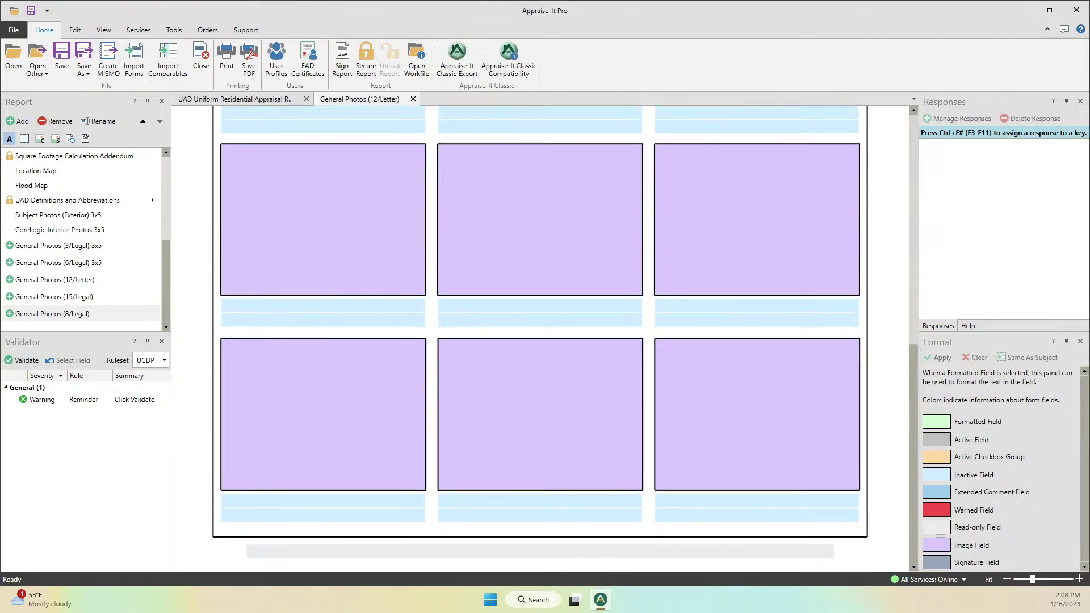
pyautogui.click(413, 100)
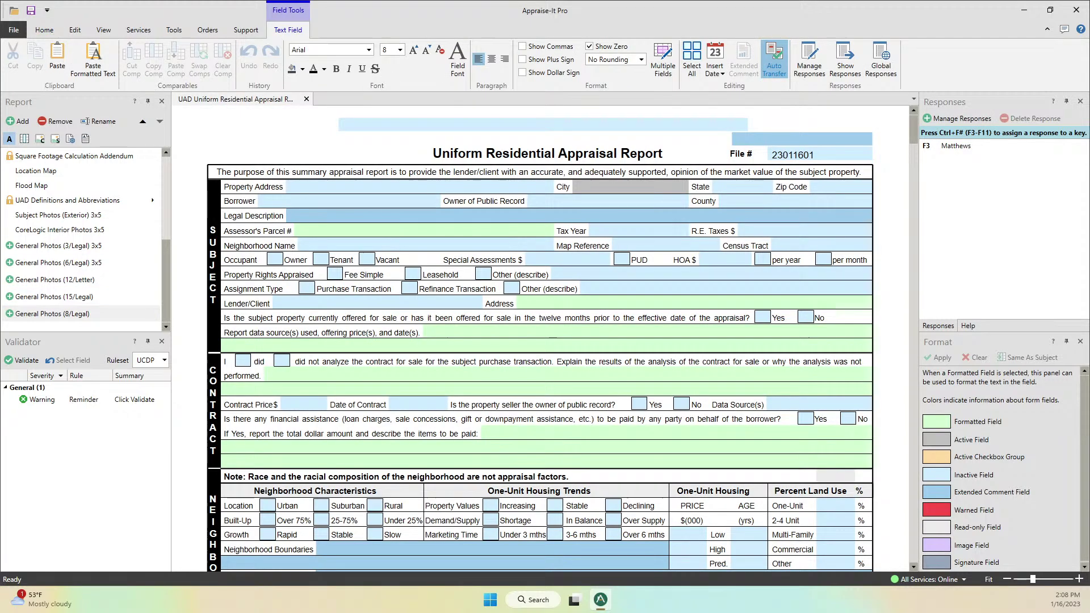
# Open the General Photos (8/Legal) form and shrink the application window to expose the image files on the desktop.
pyautogui.doubleClick(52, 314)
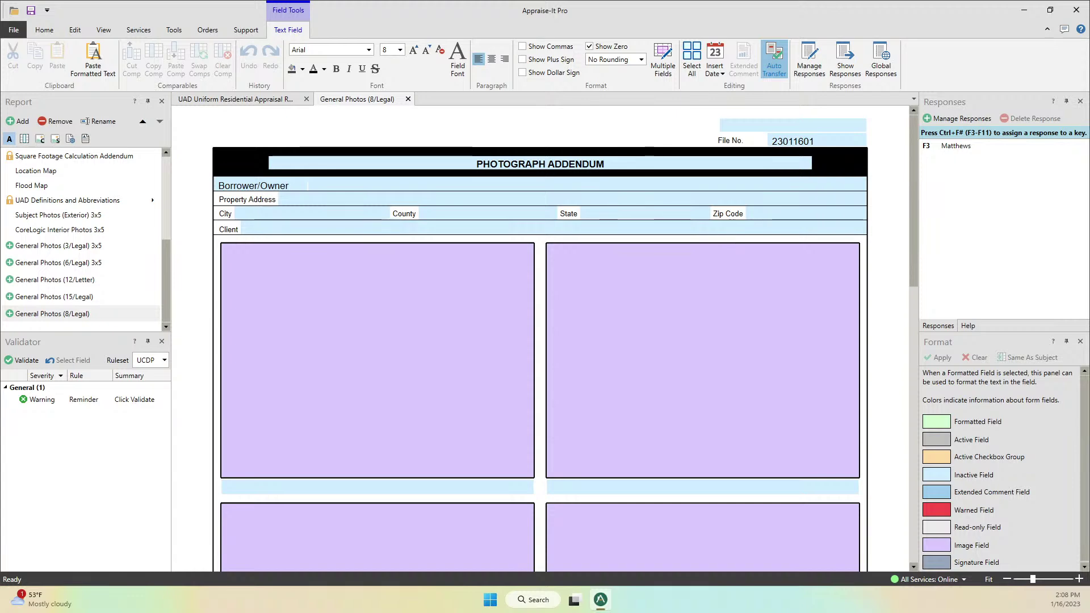
pyautogui.press('super+e')
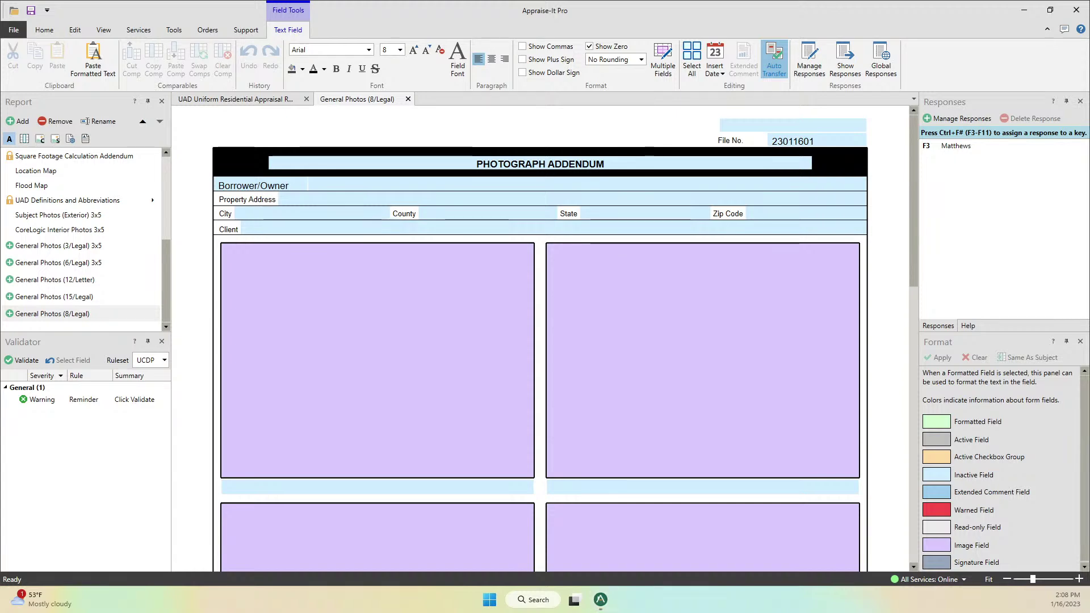
pyautogui.hotkey('alt', 'F4')
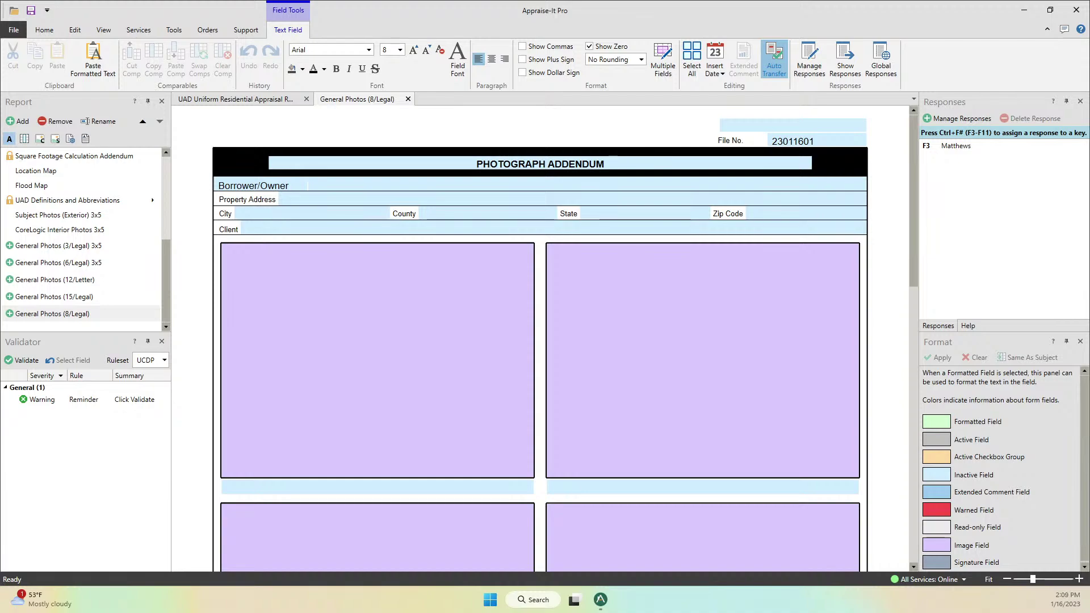
pyautogui.moveTo(760, 10); pyautogui.dragTo(615, 22)
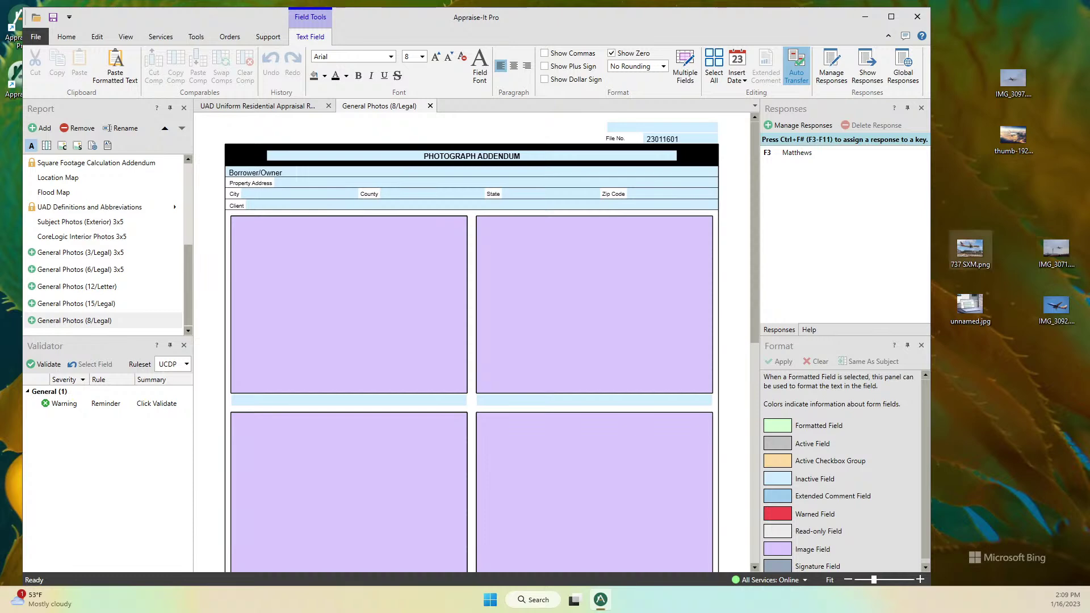
# Place desktop images in the form's first three photo boxes, with 737 SXM.png in the first and the IMG_3092 image in the third.
pyautogui.moveTo(970, 248); pyautogui.dragTo(349, 303)
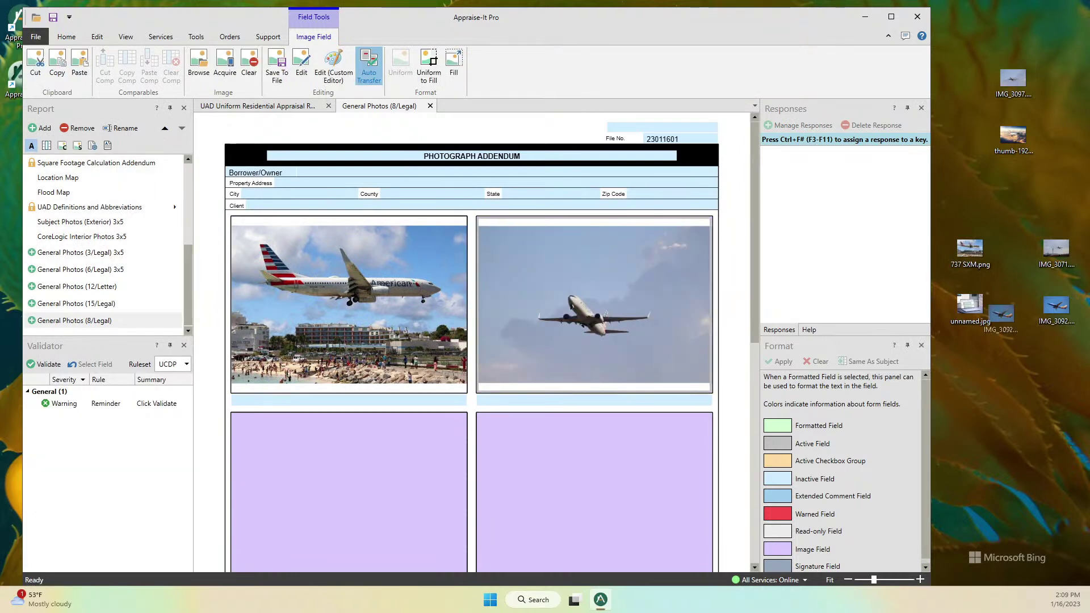
pyautogui.moveTo(1056, 307); pyautogui.dragTo(348, 488)
pyautogui.scroll(-4, 471, 340)
pyautogui.scroll(4, 472, 340)
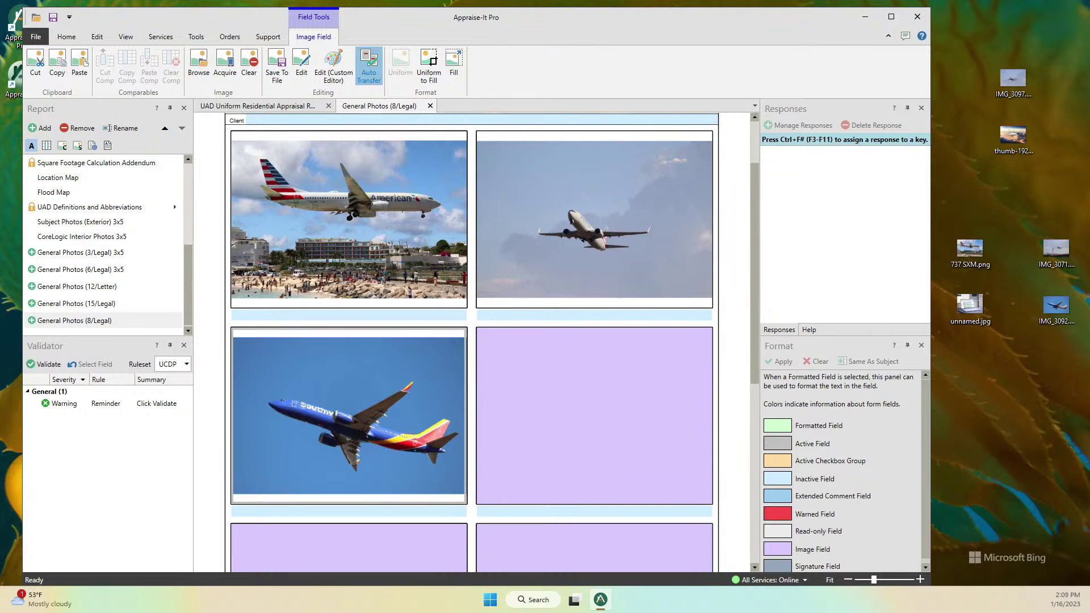
pyautogui.scroll(1, 472, 341)
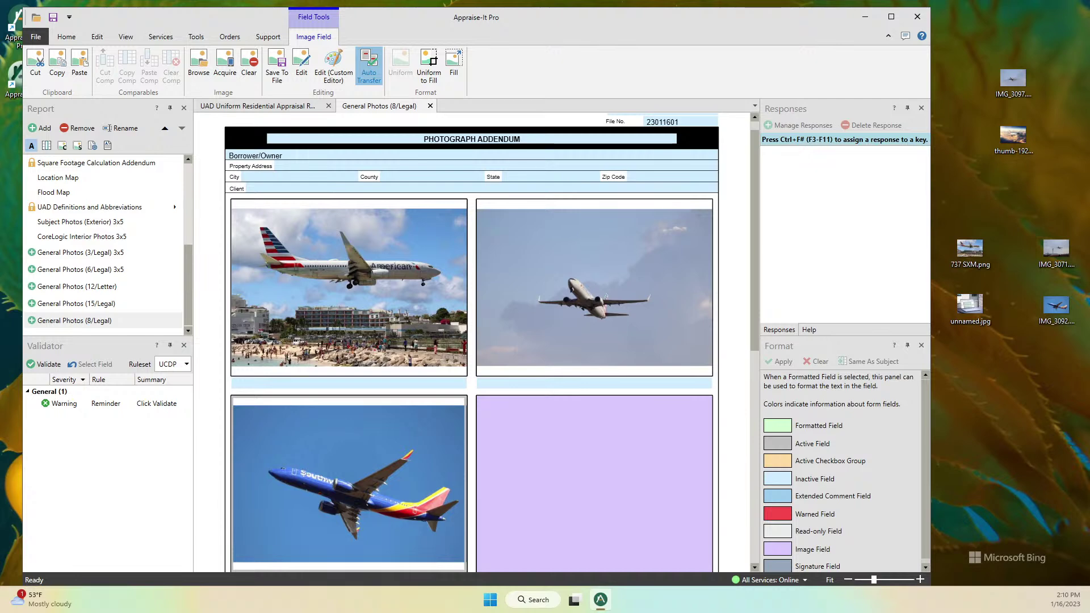
# Maximize the application window and close the General Photos (8/Legal) form.
pyautogui.click(891, 16)
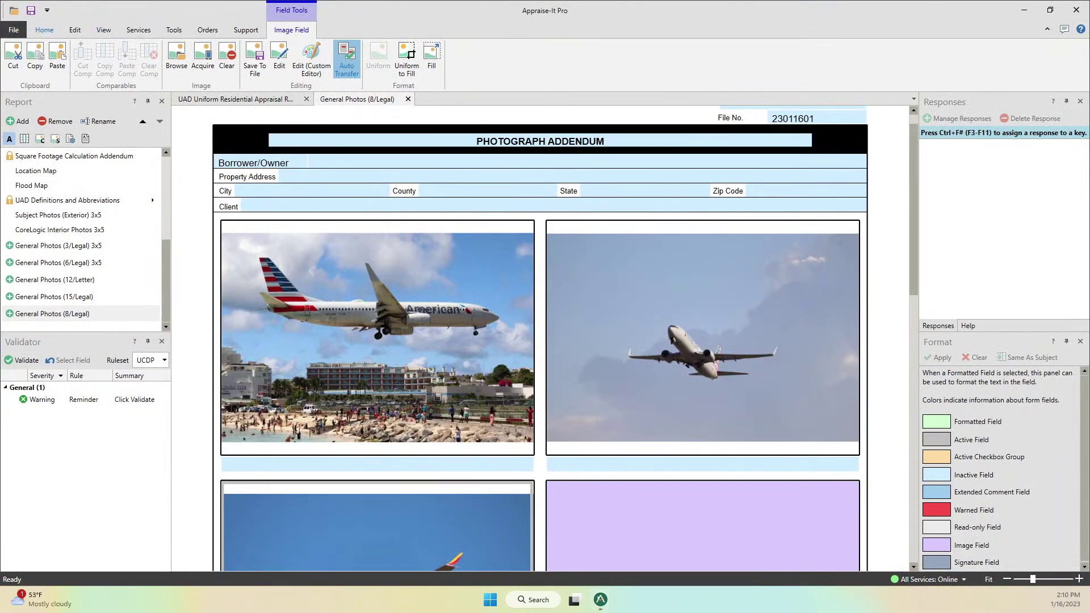
pyautogui.click(44, 30)
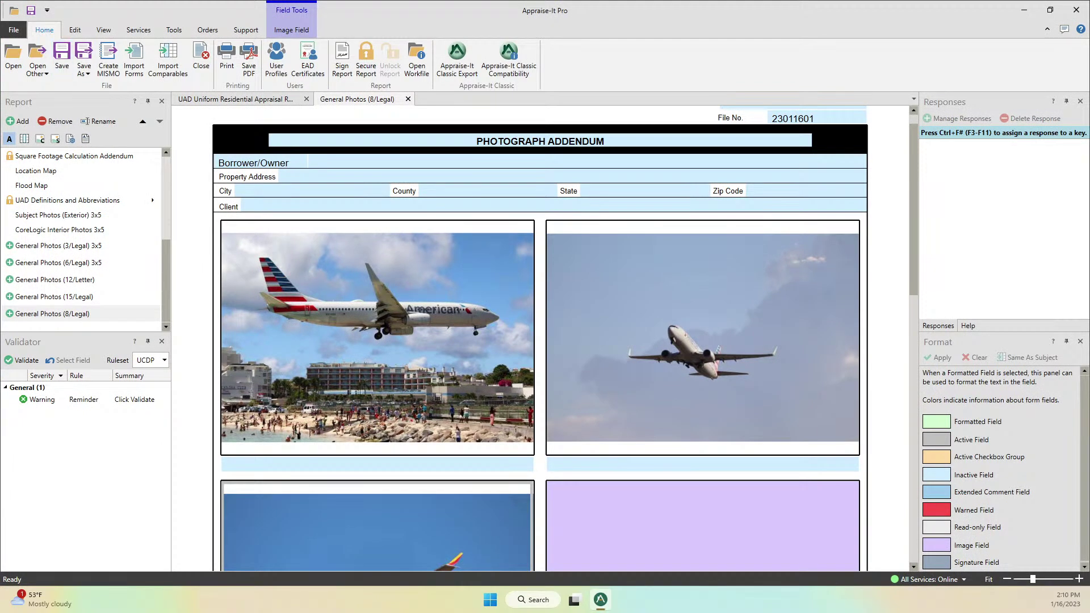
pyautogui.click(408, 99)
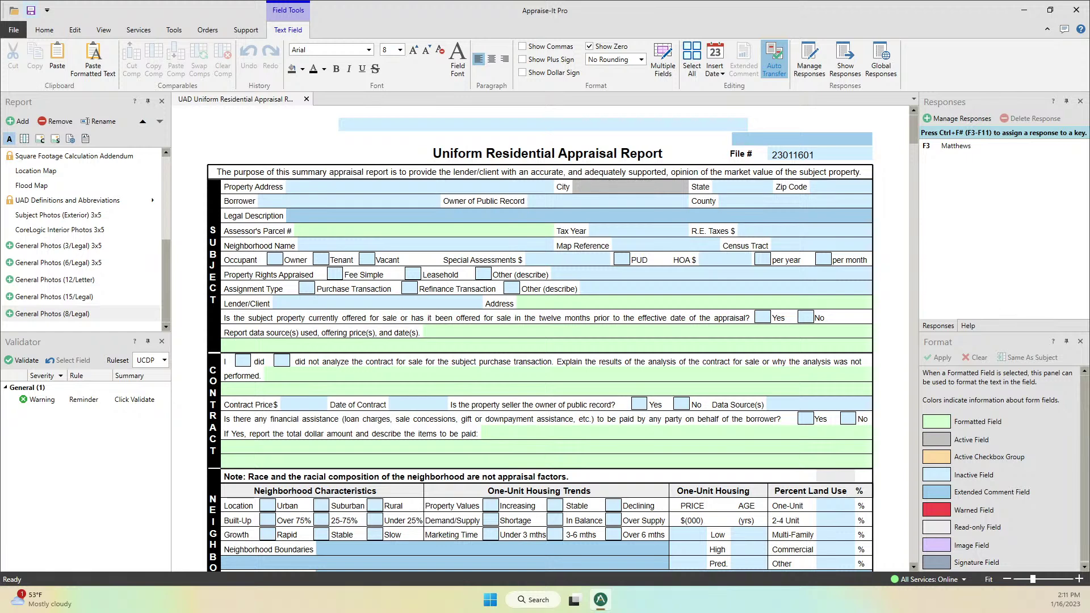
# Look over the report's form list and save the report as a template named Pineville.
pyautogui.scroll(5, 83, 239)
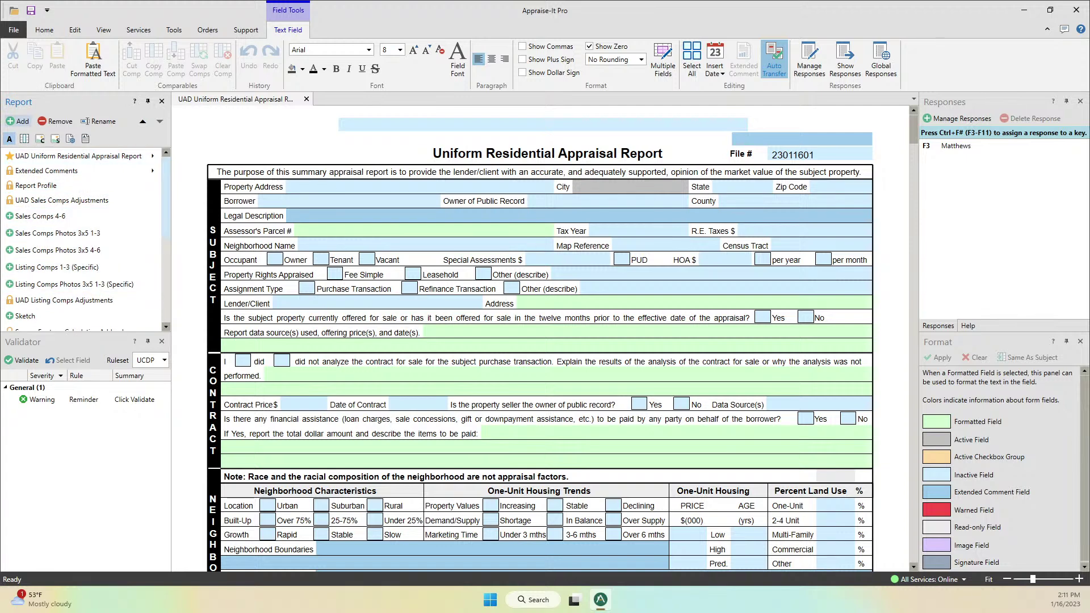
pyautogui.scroll(-4, 82, 238)
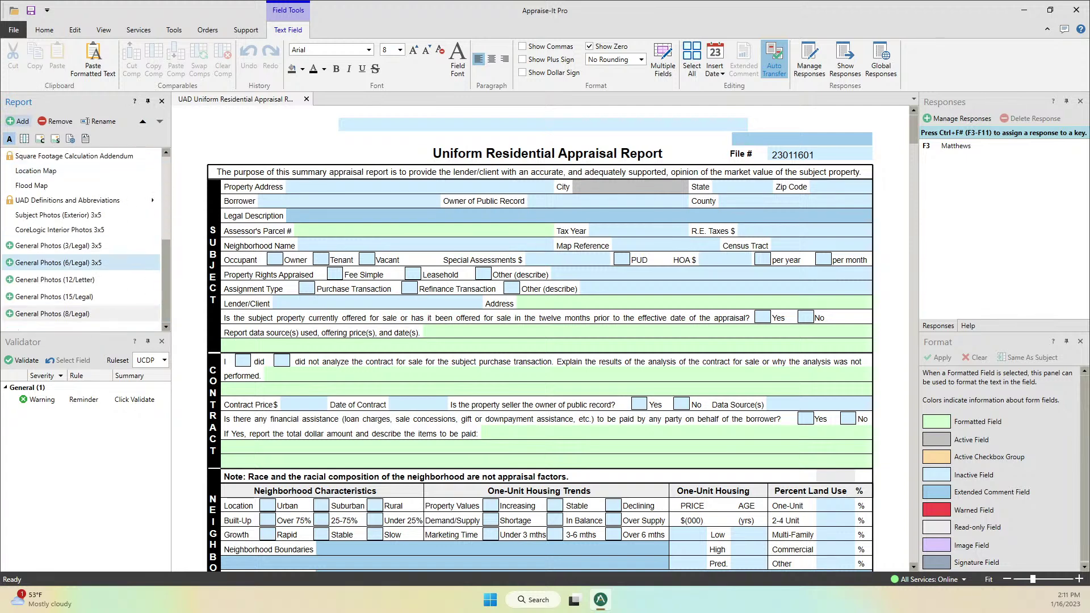
pyautogui.scroll(4, 83, 239)
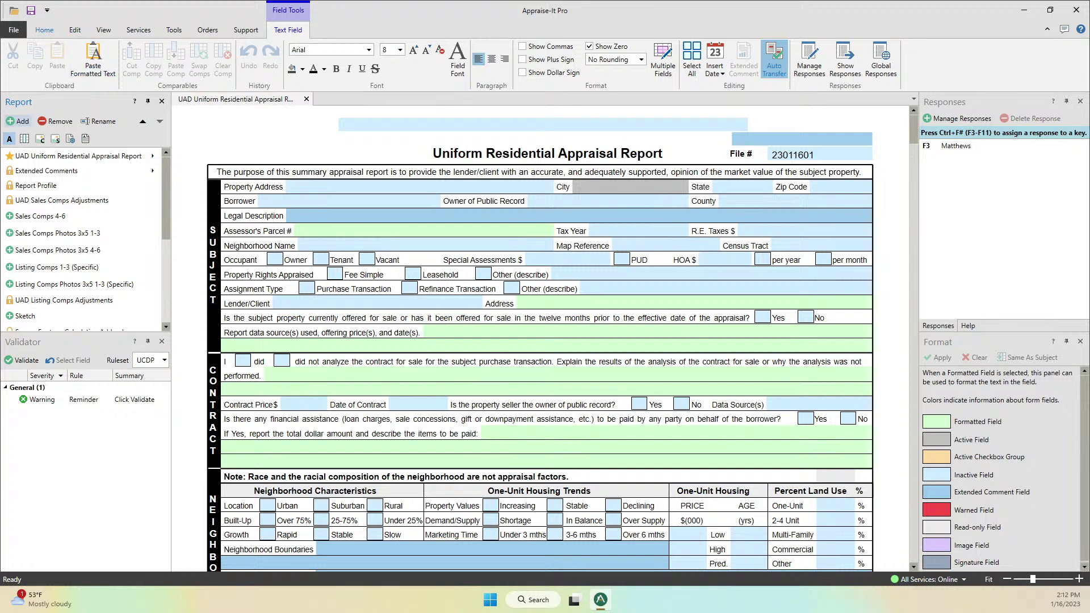
pyautogui.click(44, 30)
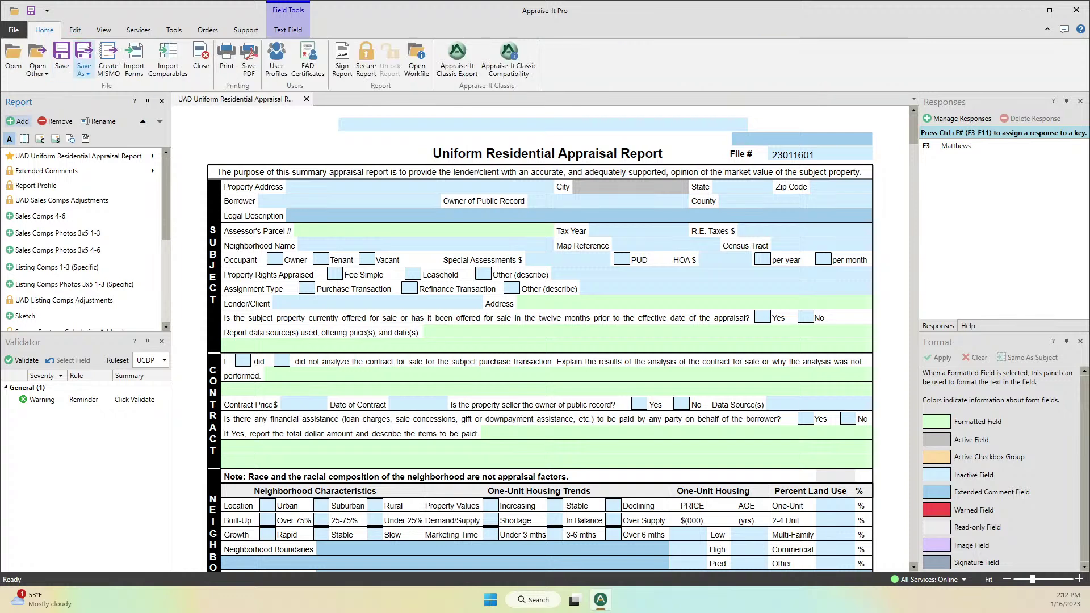
pyautogui.click(84, 71)
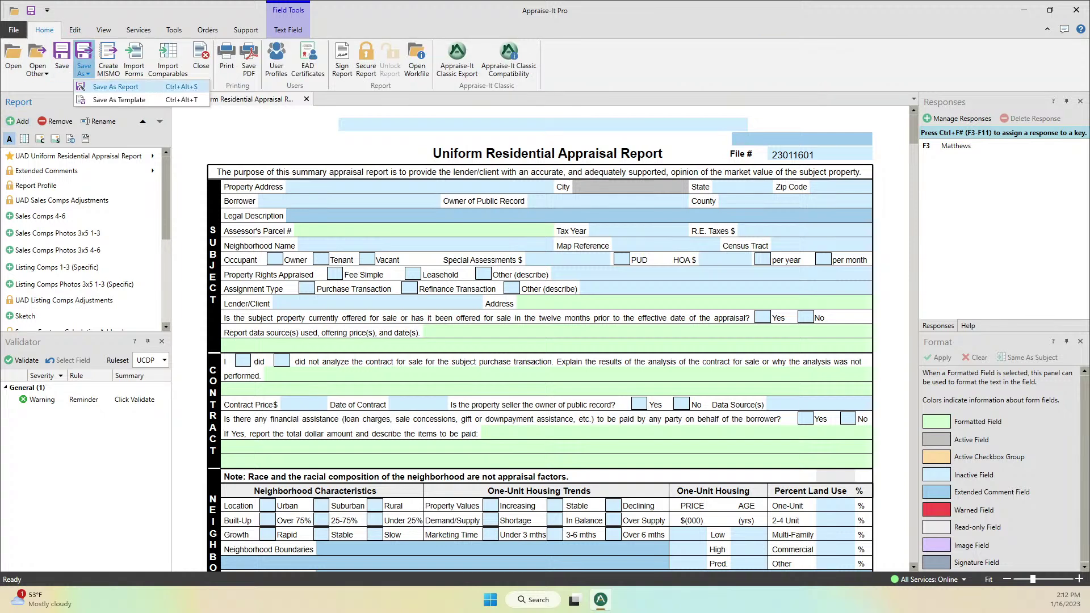
pyautogui.click(120, 99)
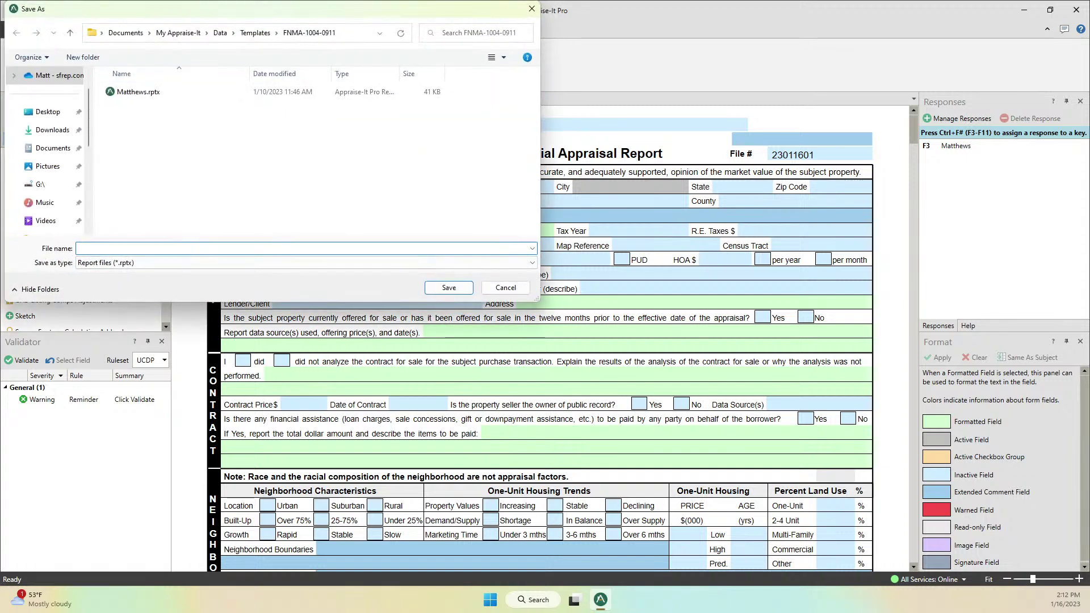
pyautogui.write('Pineville')
pyautogui.press('Return')
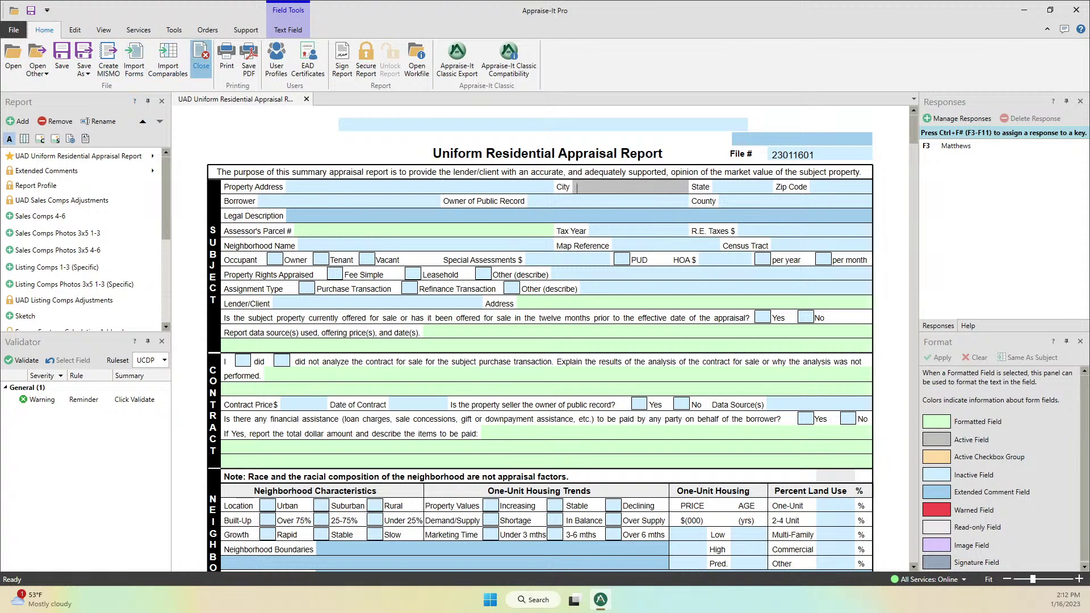
# Close the report and start a new UAD Uniform Residential Appraisal Report (FNMA 1004) from the Pineville template.
pyautogui.click(201, 56)
pyautogui.press('Return')
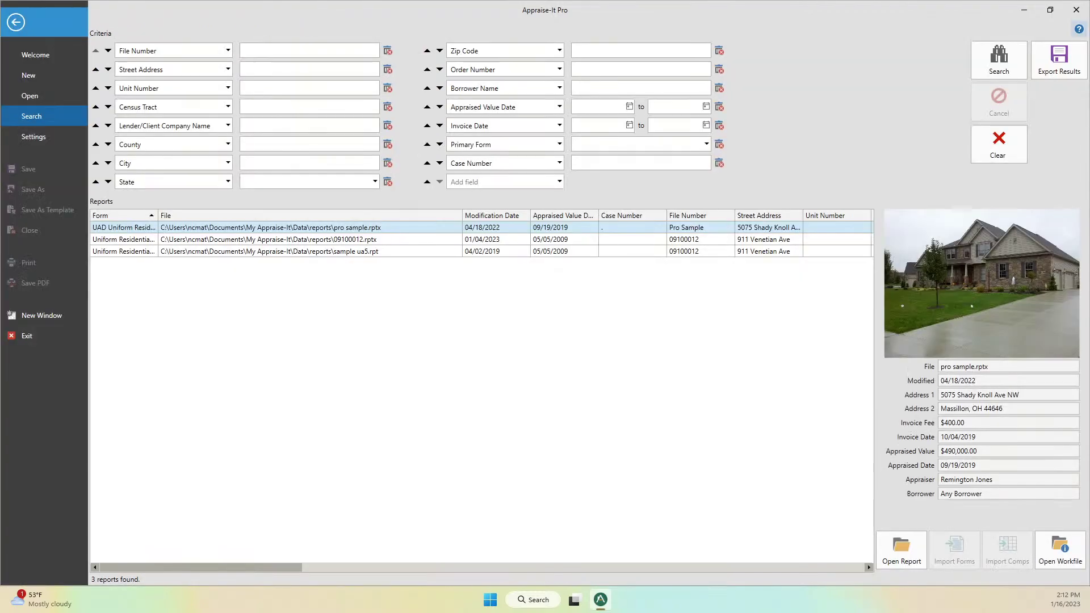
pyautogui.click(29, 75)
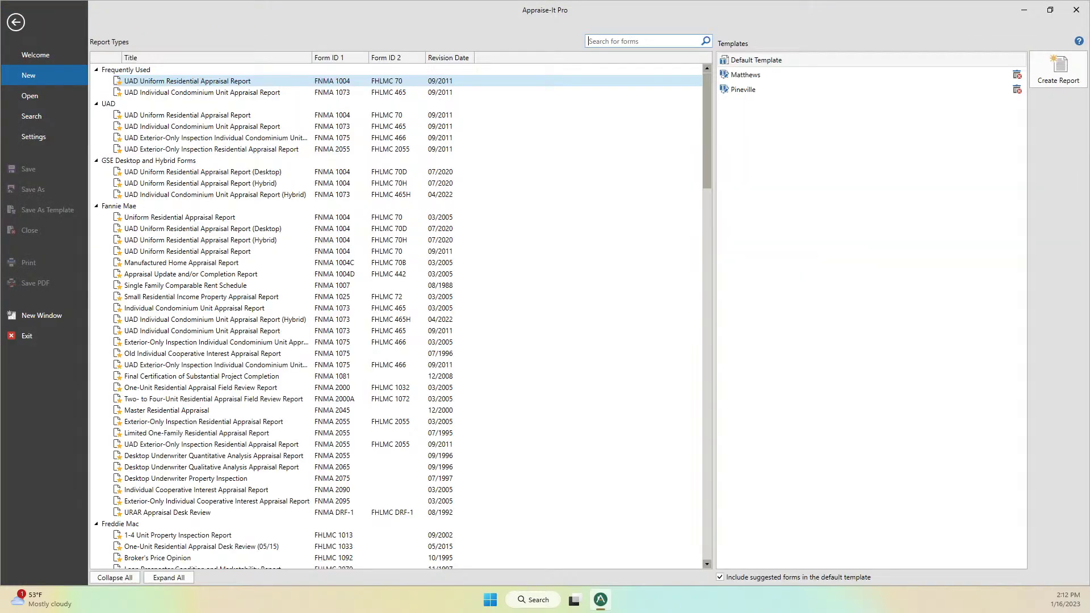
pyautogui.click(187, 115)
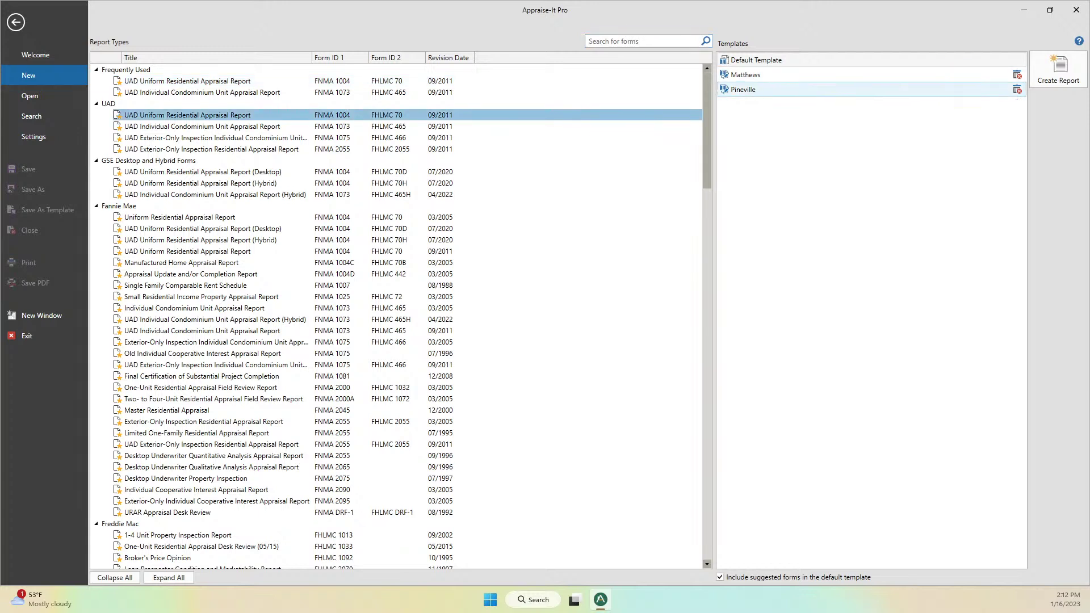
pyautogui.click(743, 89)
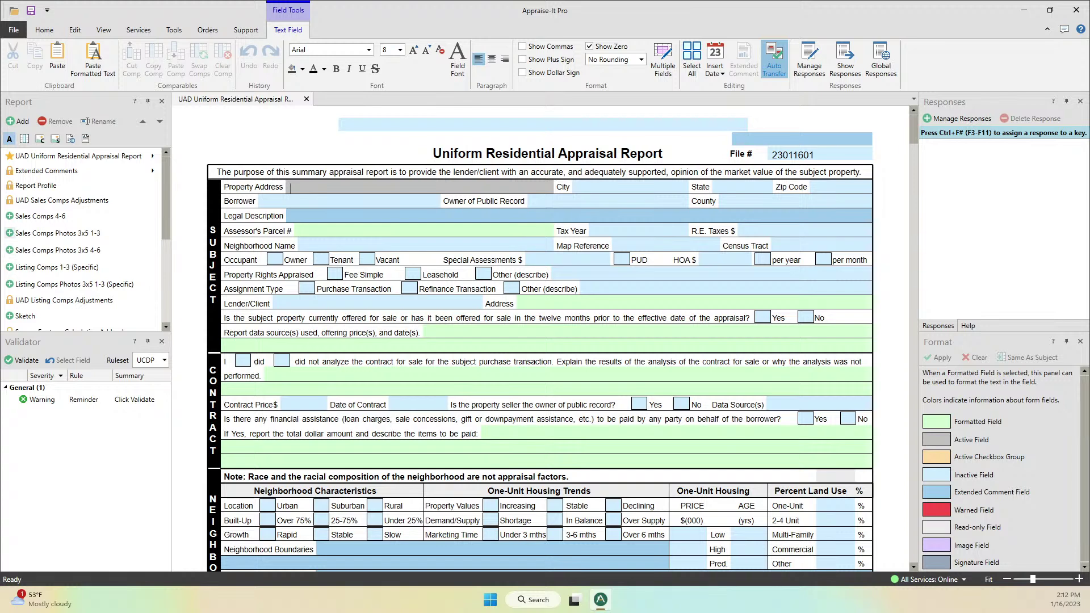
# Add the Sales Comps Photos 3x5 forms for comparables 7-9, 10-12 and 13-15 to the report.
pyautogui.doubleClick(9, 233)
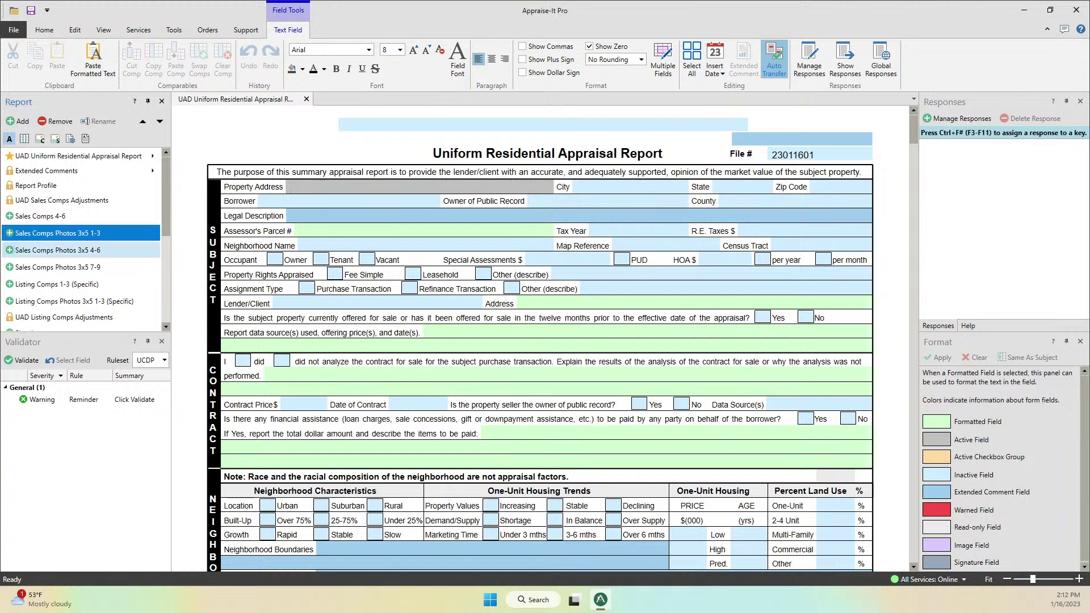
pyautogui.click(9, 250)
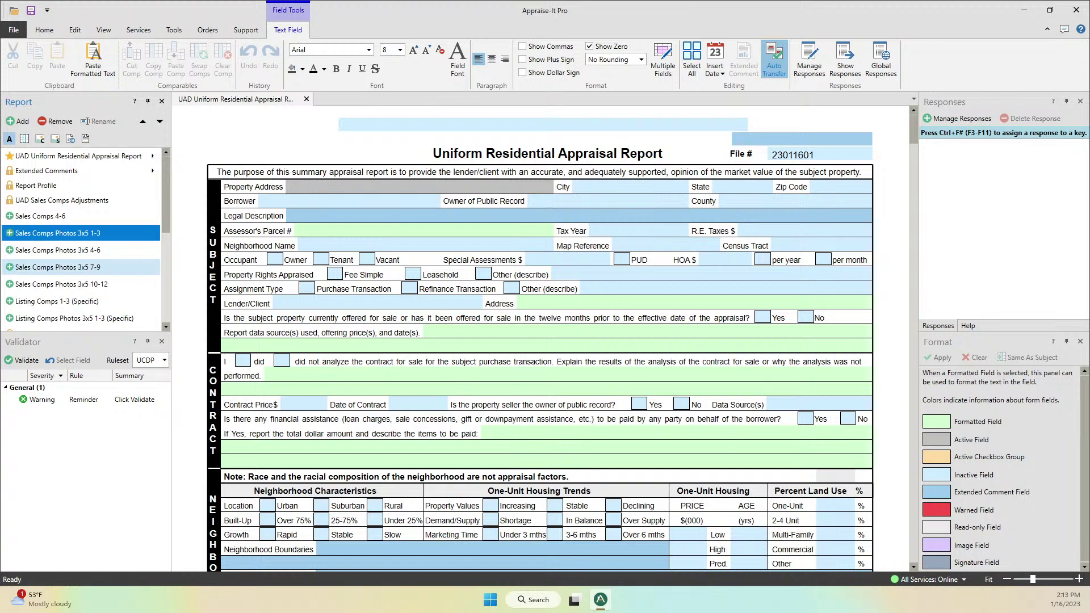
pyautogui.click(10, 267)
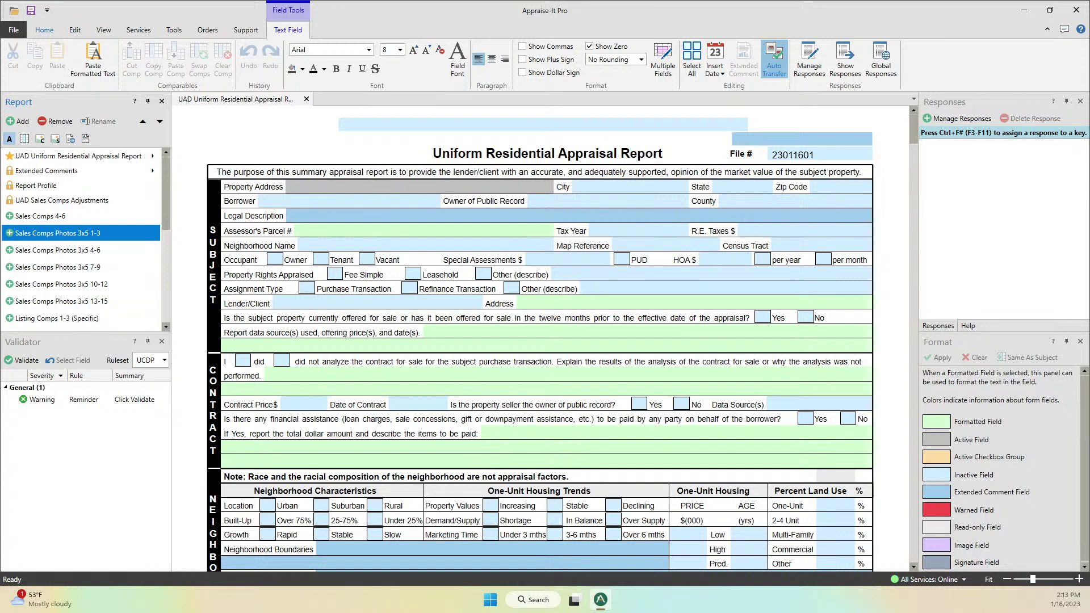
# Save the updated report as a template, overwriting the existing Pineville.rptx.
pyautogui.click(44, 30)
pyautogui.click(84, 64)
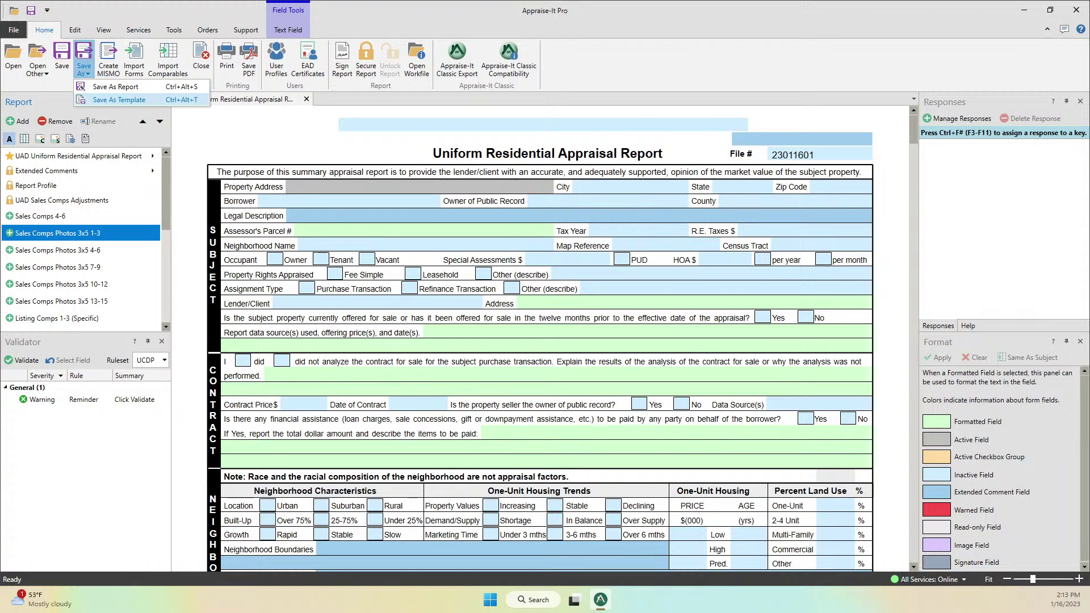
pyautogui.click(120, 100)
pyautogui.click(136, 109)
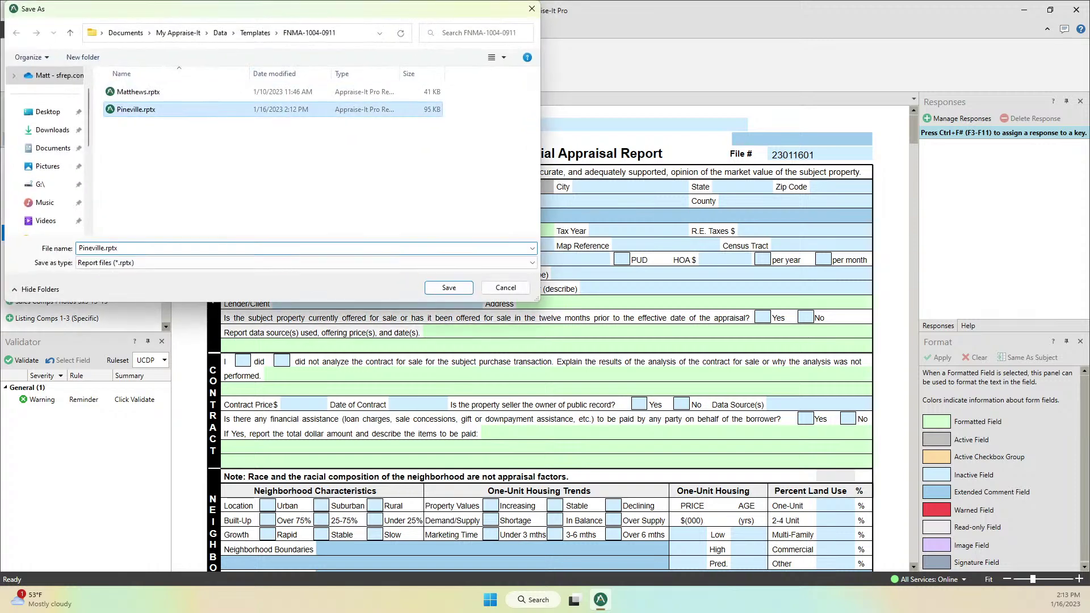
pyautogui.click(452, 288)
pyautogui.click(586, 345)
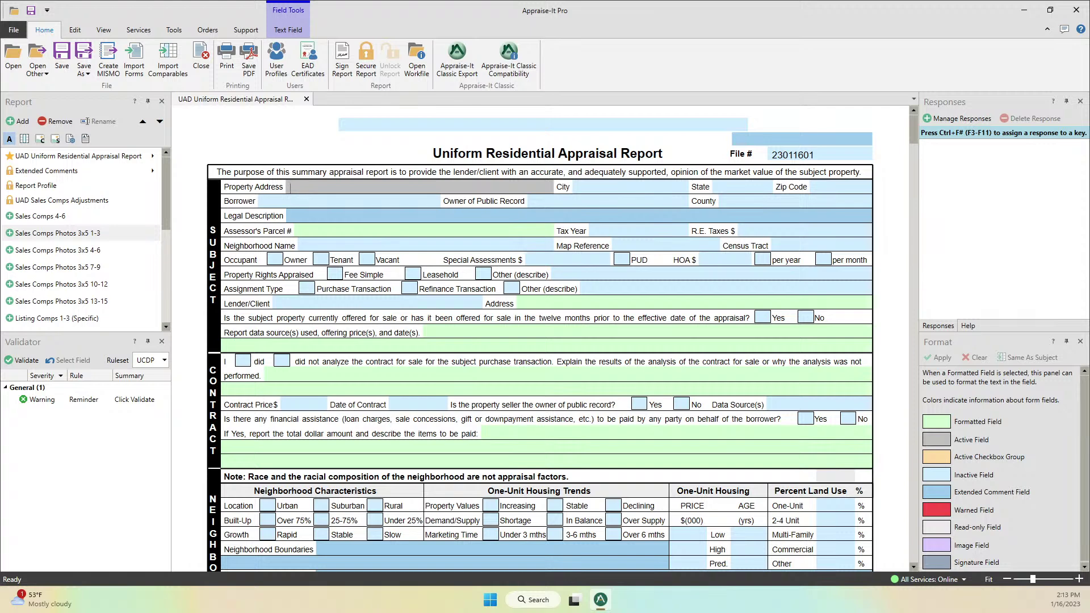
# Close the current report and open Pro Sample.rptx from the recent reports.
pyautogui.click(201, 56)
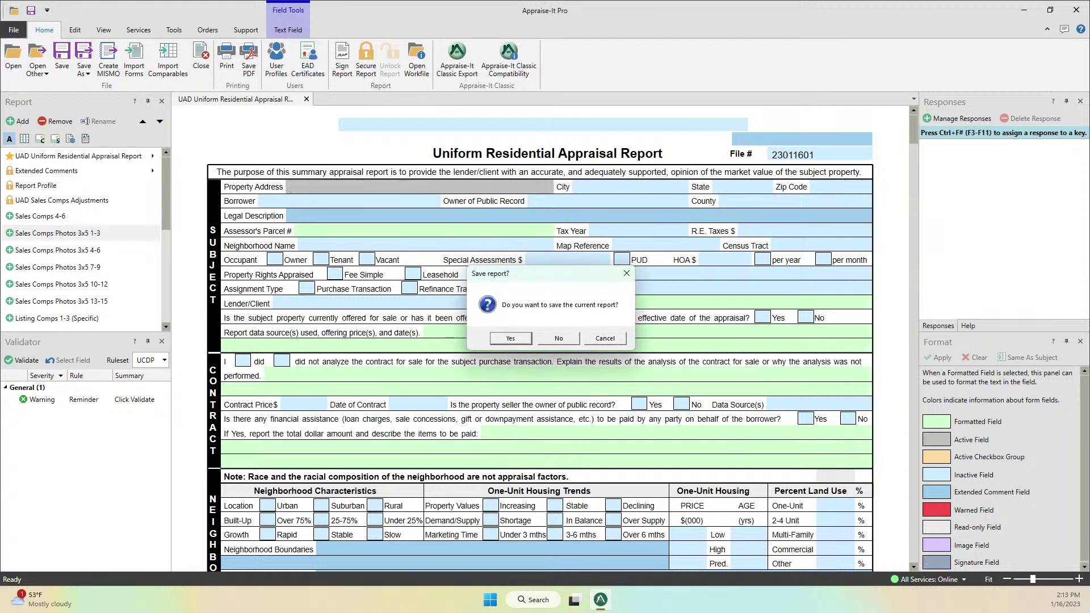
pyautogui.press('Return')
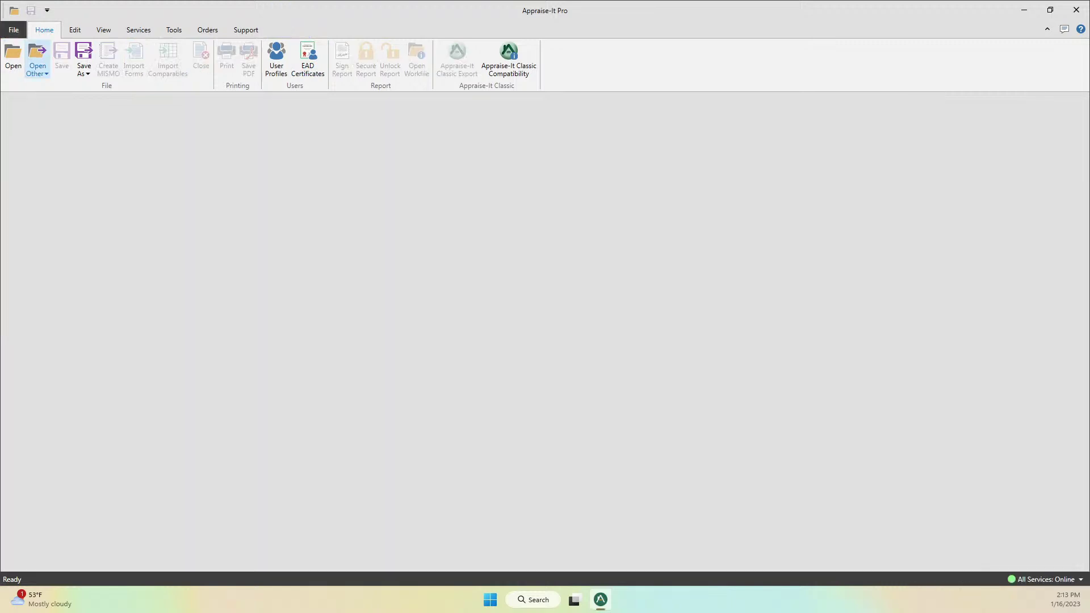
pyautogui.click(14, 29)
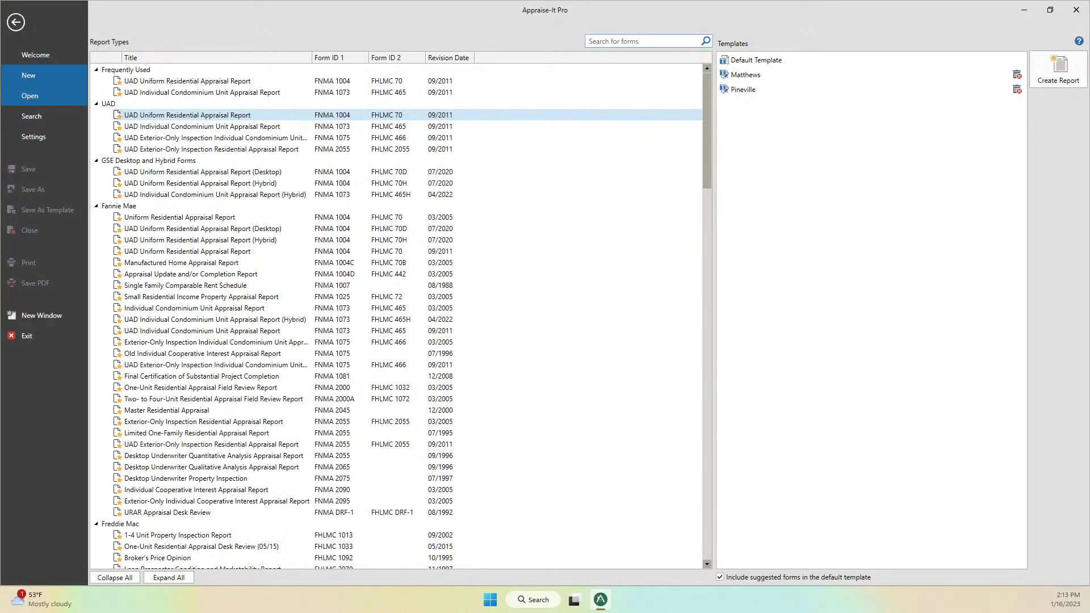
pyautogui.click(30, 96)
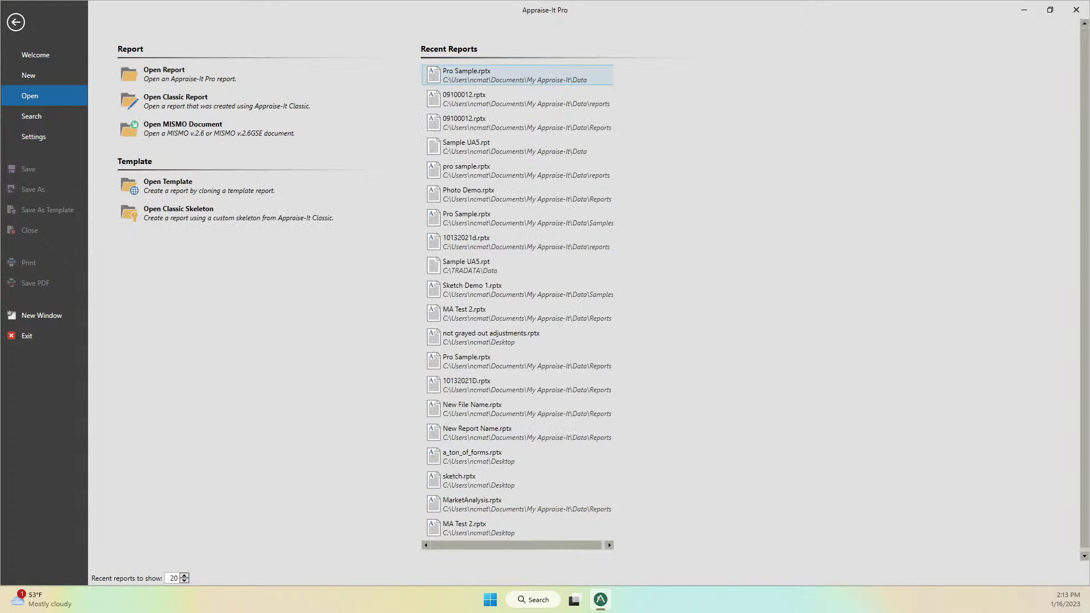
pyautogui.press('Return')
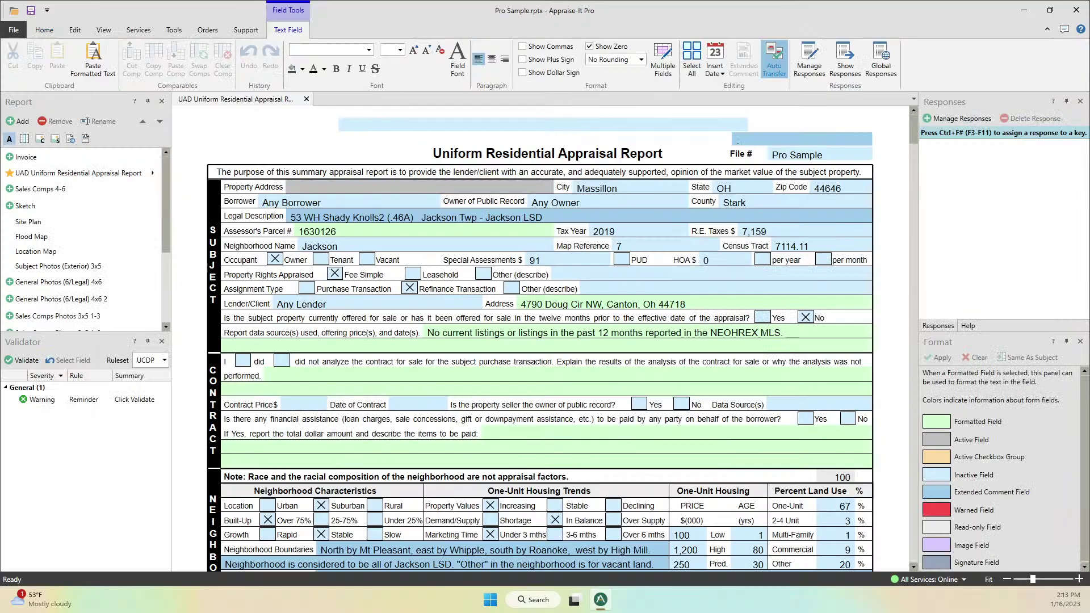
# Clear all data for Comparable Sale #3 in the sales comparison grid.
pyautogui.scroll(-20, 539, 339)
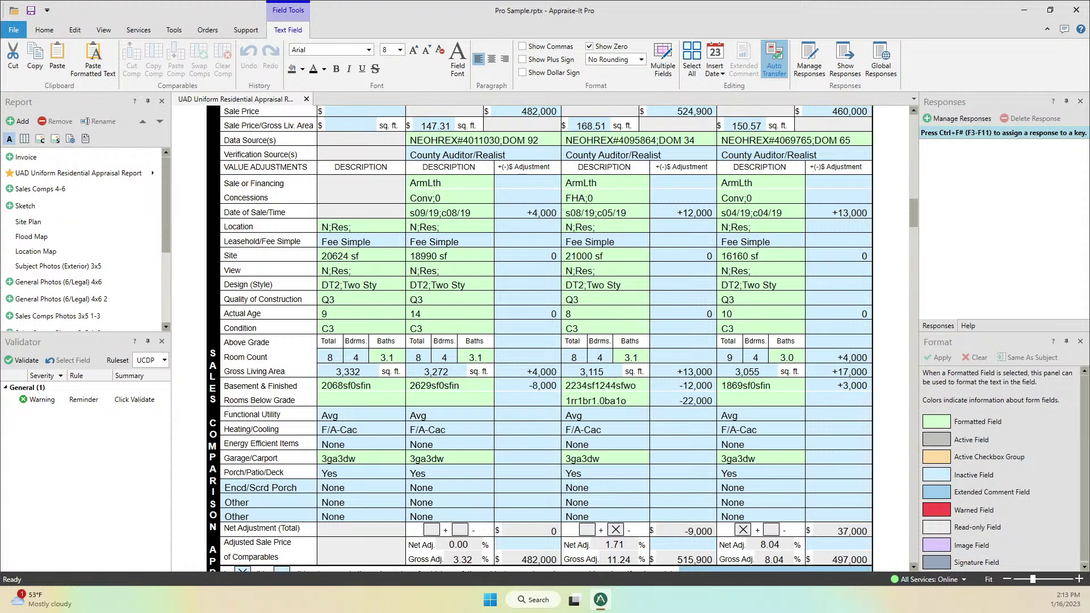
pyautogui.hotkey('alt', 'f')
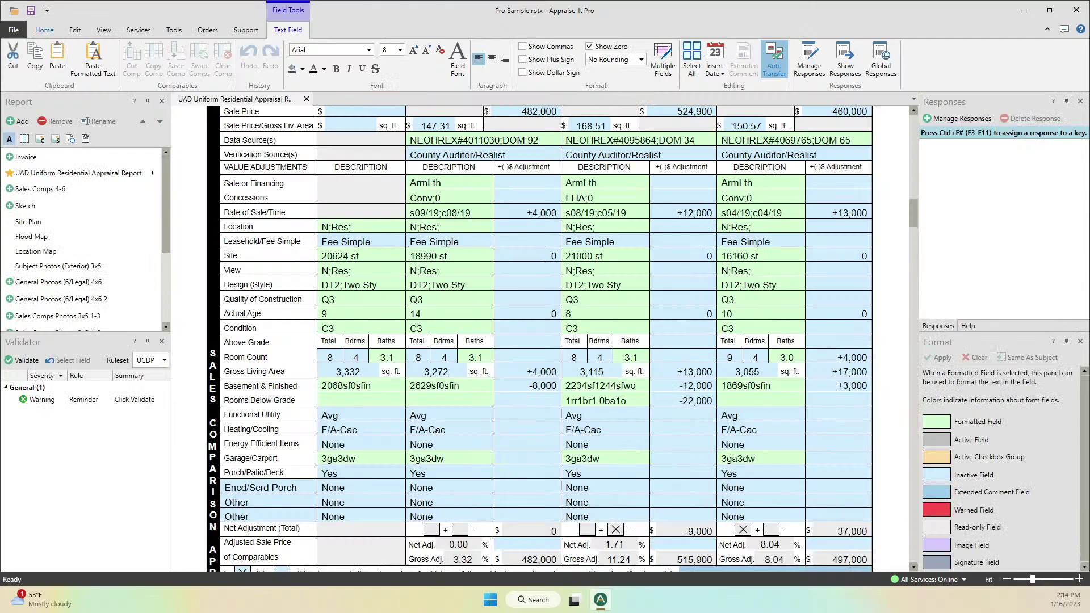
pyautogui.click(16, 22)
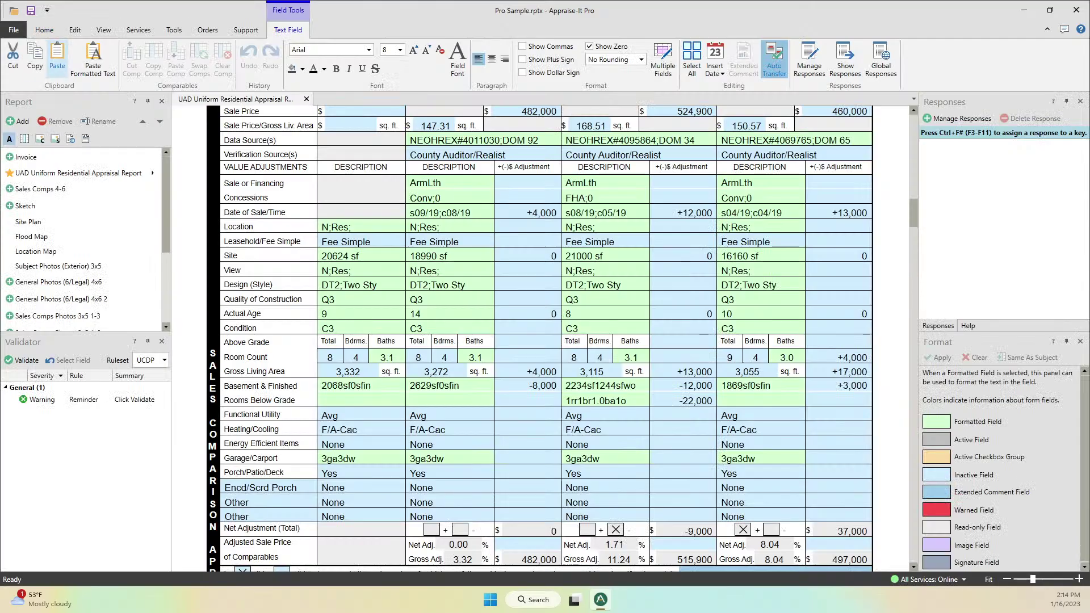
pyautogui.scroll(3, 539, 341)
pyautogui.scroll(-1, 539, 340)
pyautogui.scroll(1, 539, 340)
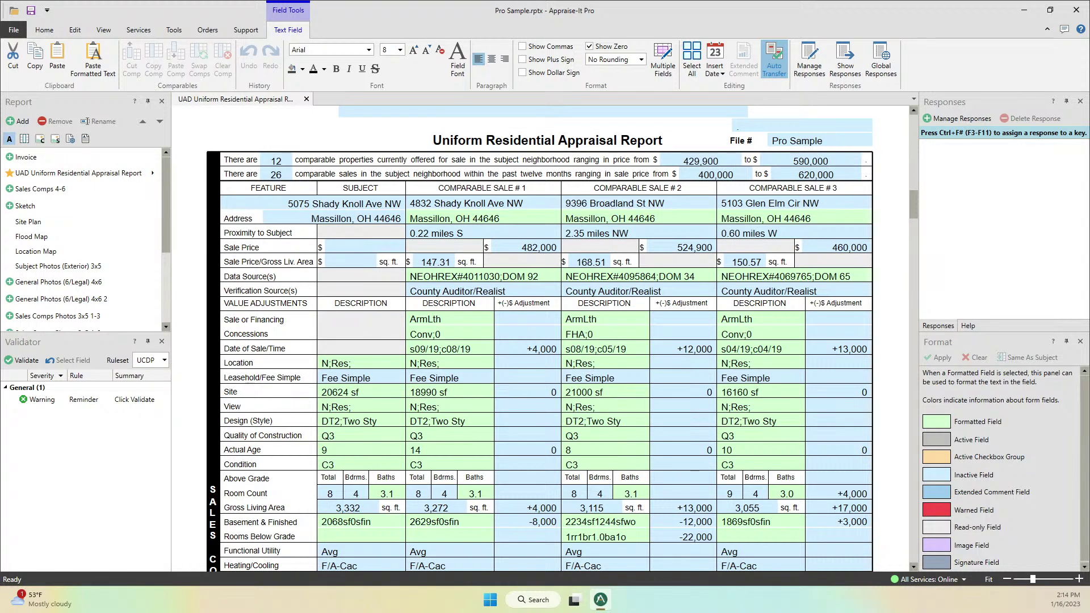
pyautogui.click(812, 348)
pyautogui.rightClick(812, 348)
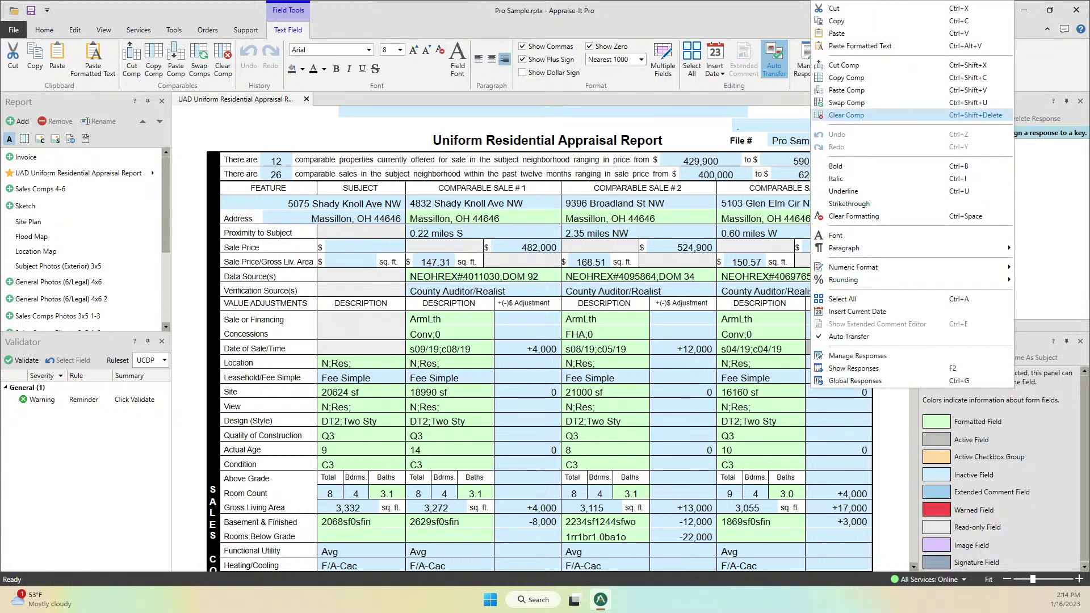
pyautogui.click(846, 114)
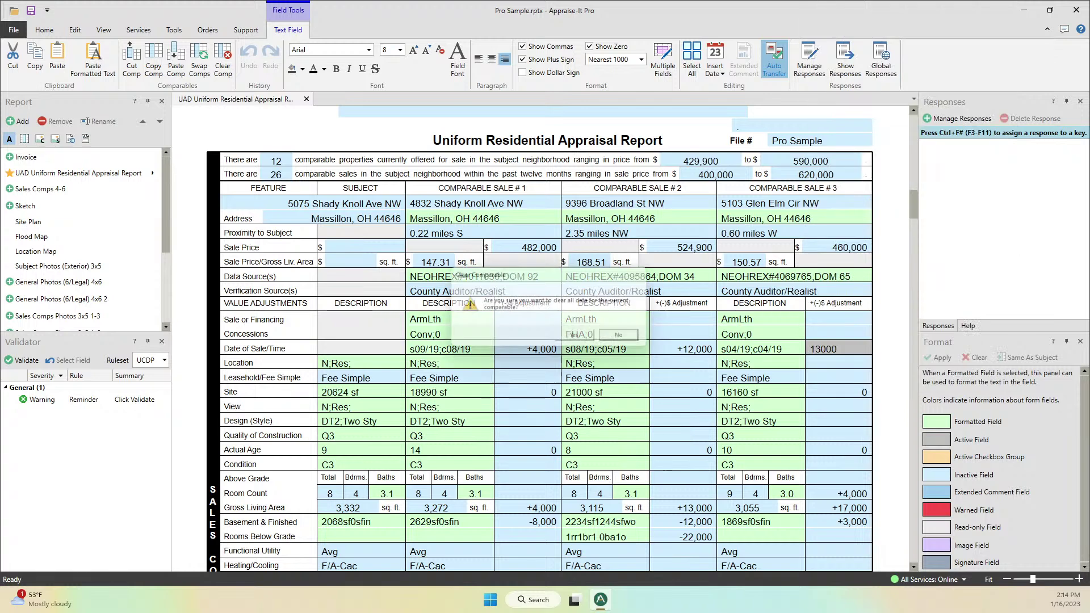
pyautogui.click(579, 339)
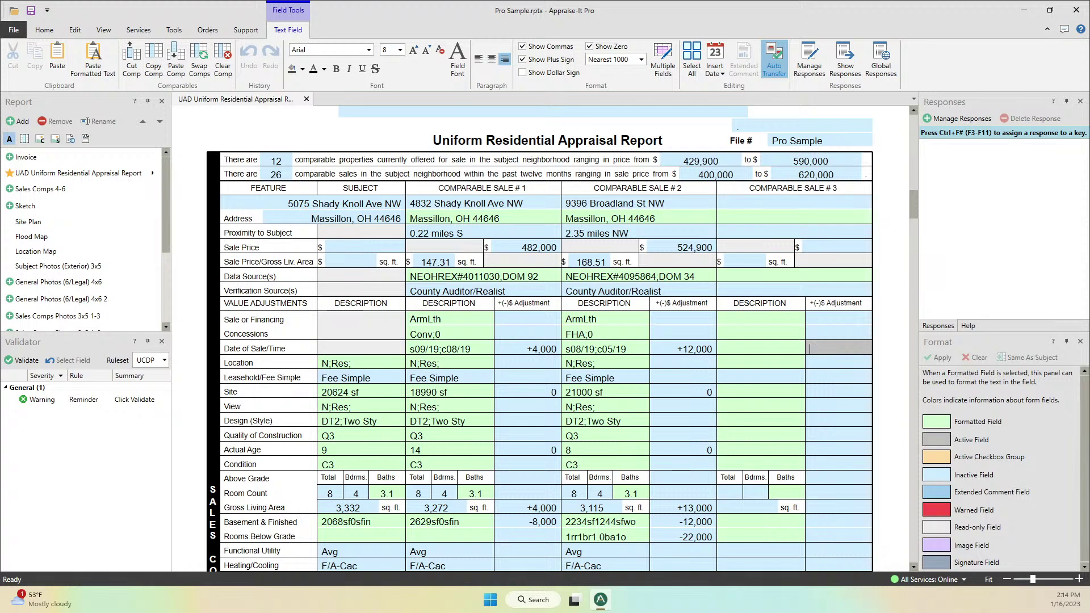
# Cut the Comparable Sale #1 data and paste it into Comparable Sale #3.
pyautogui.rightClick(508, 334)
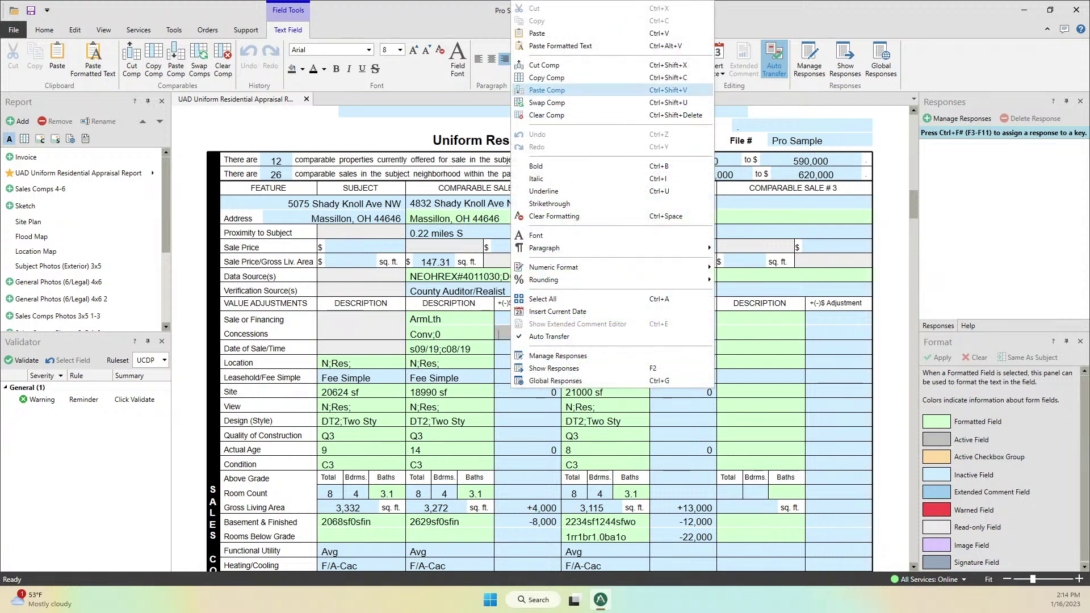
pyautogui.click(544, 65)
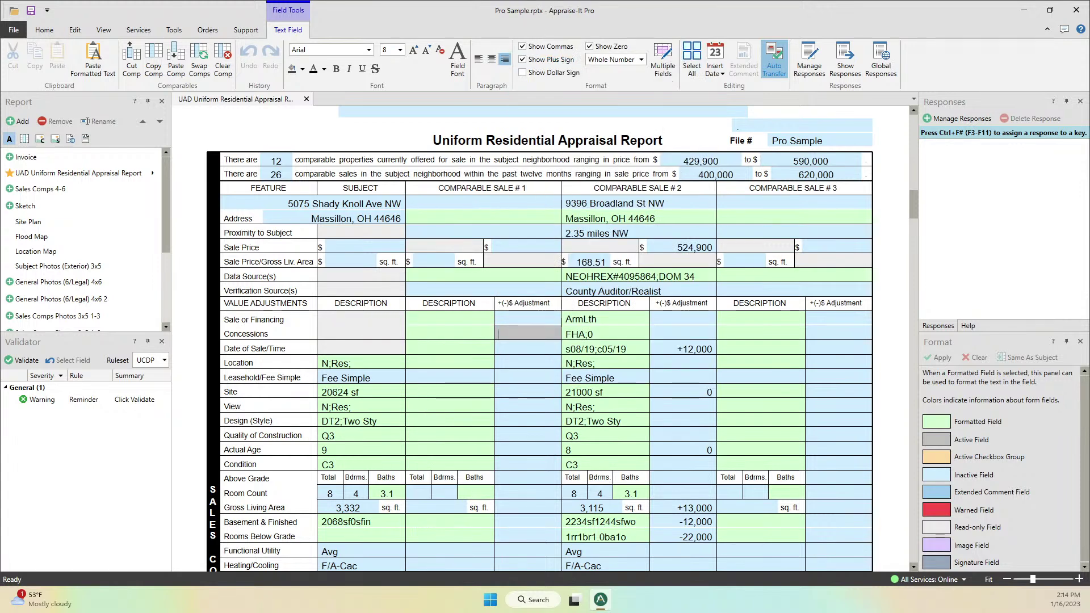
pyautogui.rightClick(749, 218)
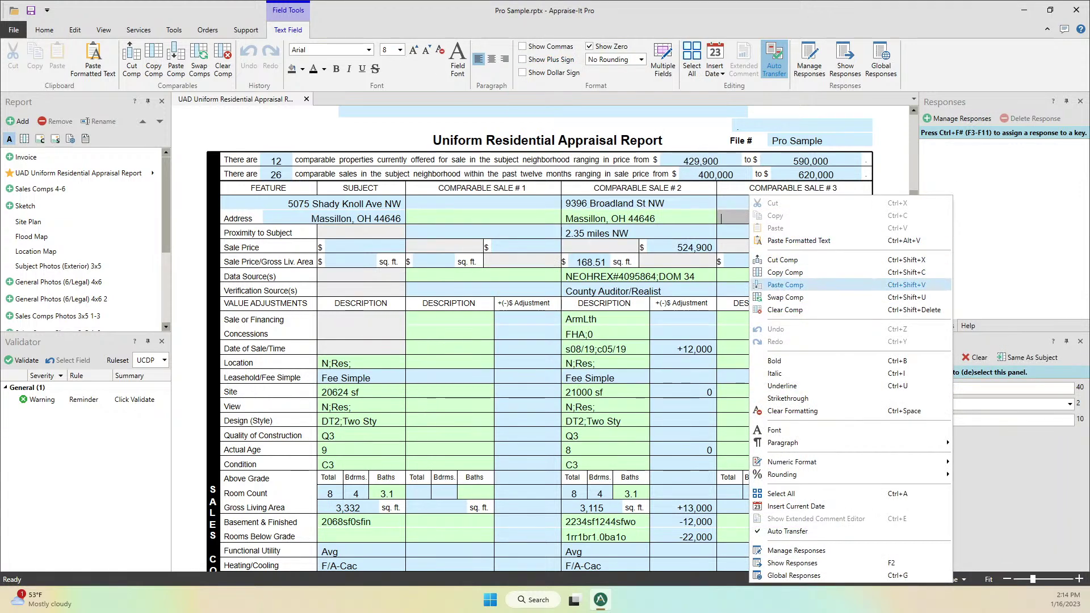
pyautogui.click(785, 284)
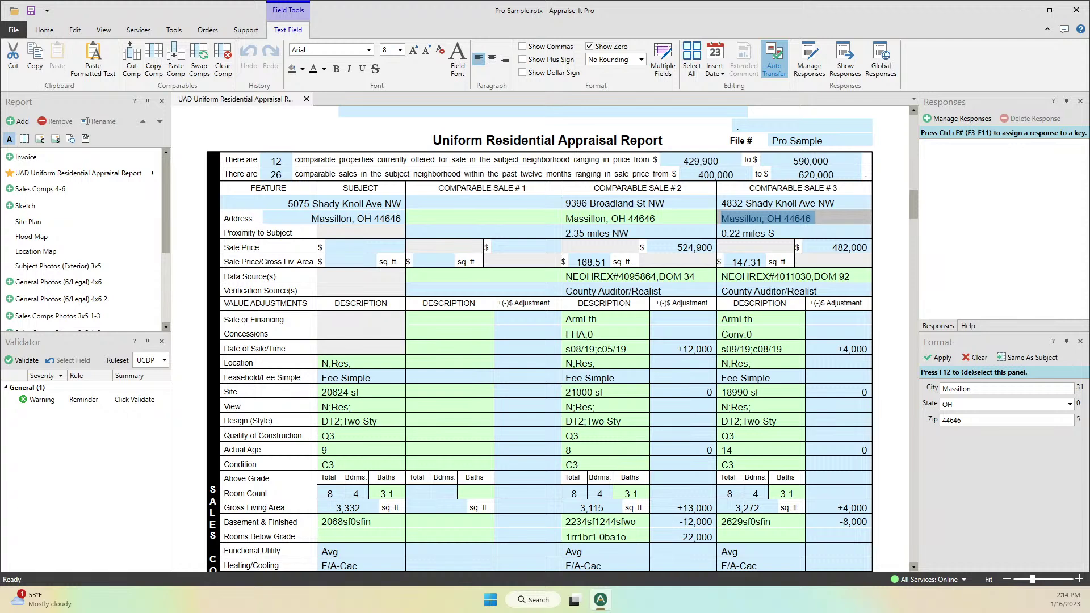
# Copy the Comparable Sale #3 data and paste it into Comparable Sale #1.
pyautogui.rightClick(811, 390)
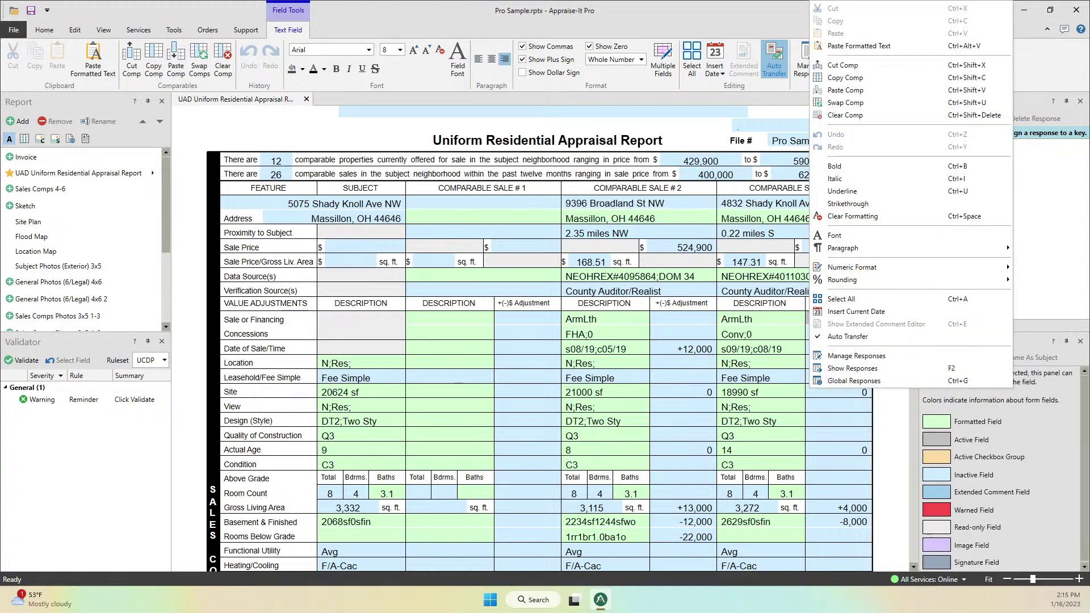
pyautogui.click(845, 77)
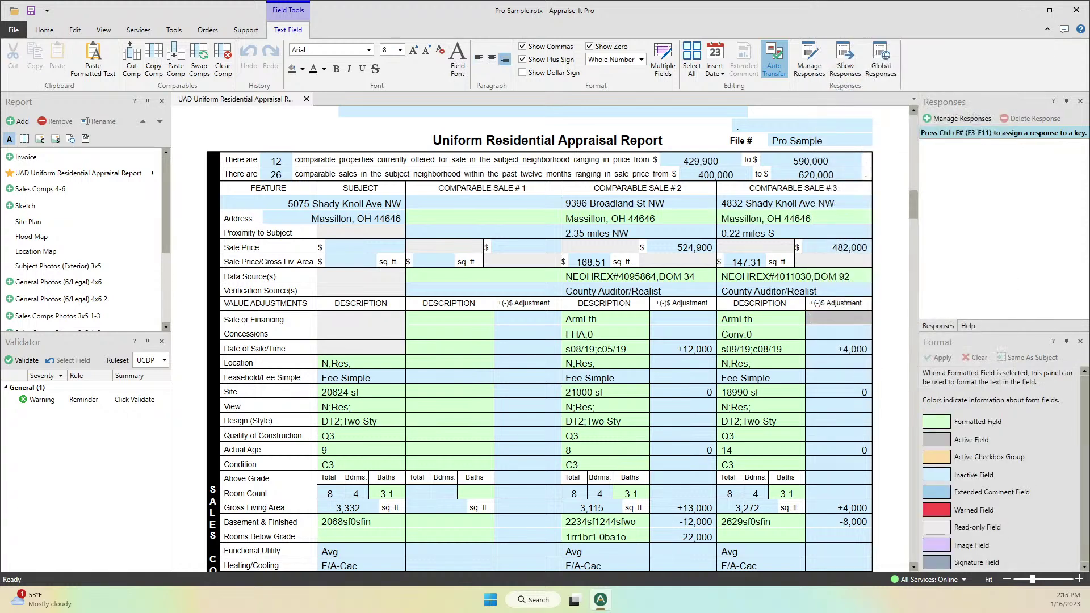
pyautogui.rightClick(456, 233)
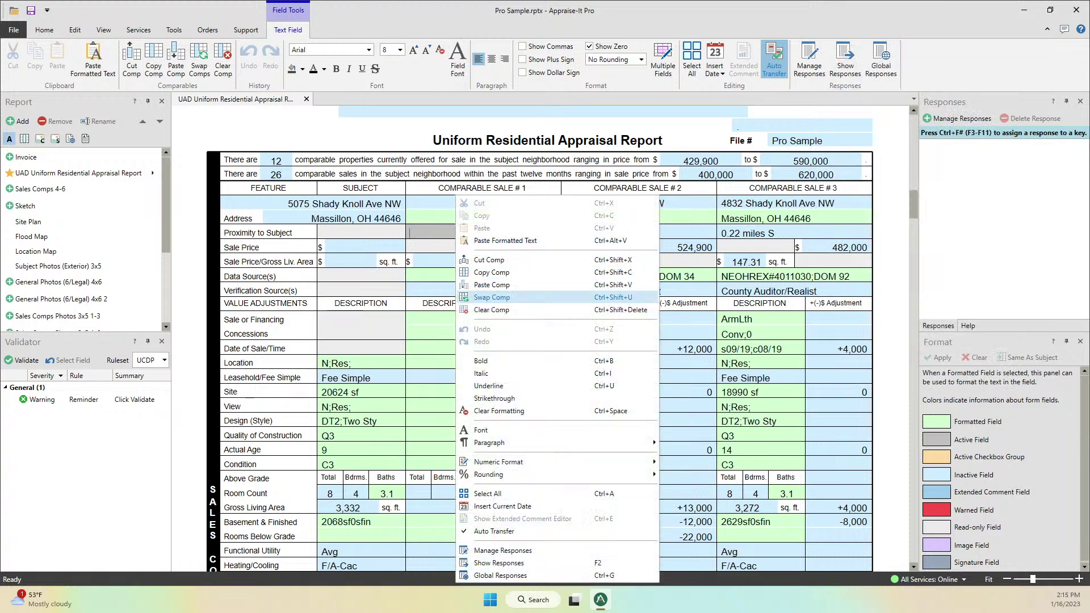
pyautogui.click(492, 285)
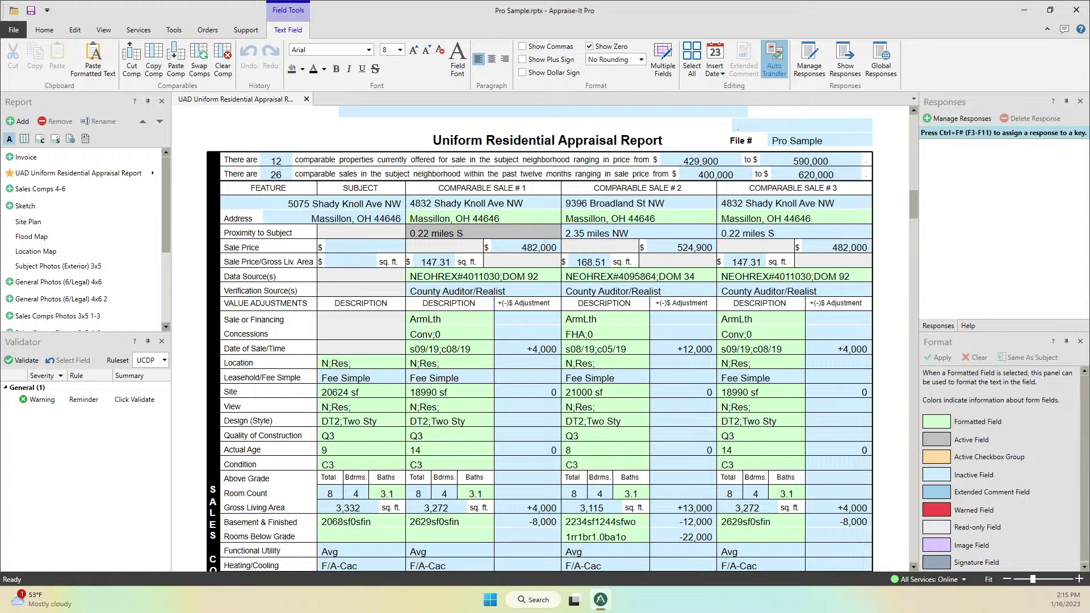
# Delete the View descriptions of Comparable Sales #1, #2 and #3.
pyautogui.click(582, 408)
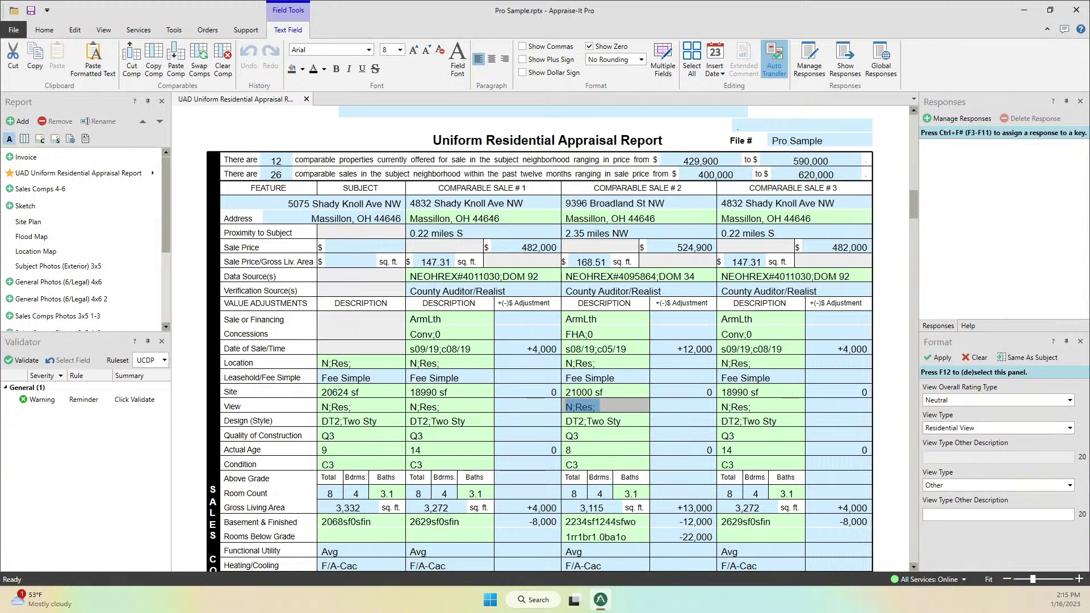
pyautogui.click(448, 407)
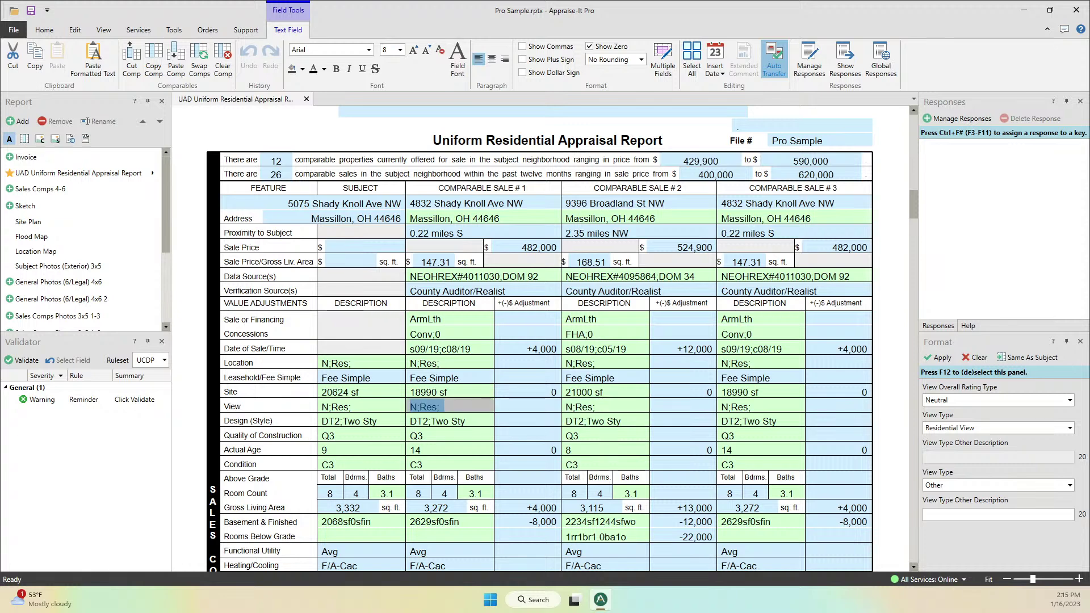
pyautogui.press('Delete')
pyautogui.click(582, 408)
pyautogui.press('Delete')
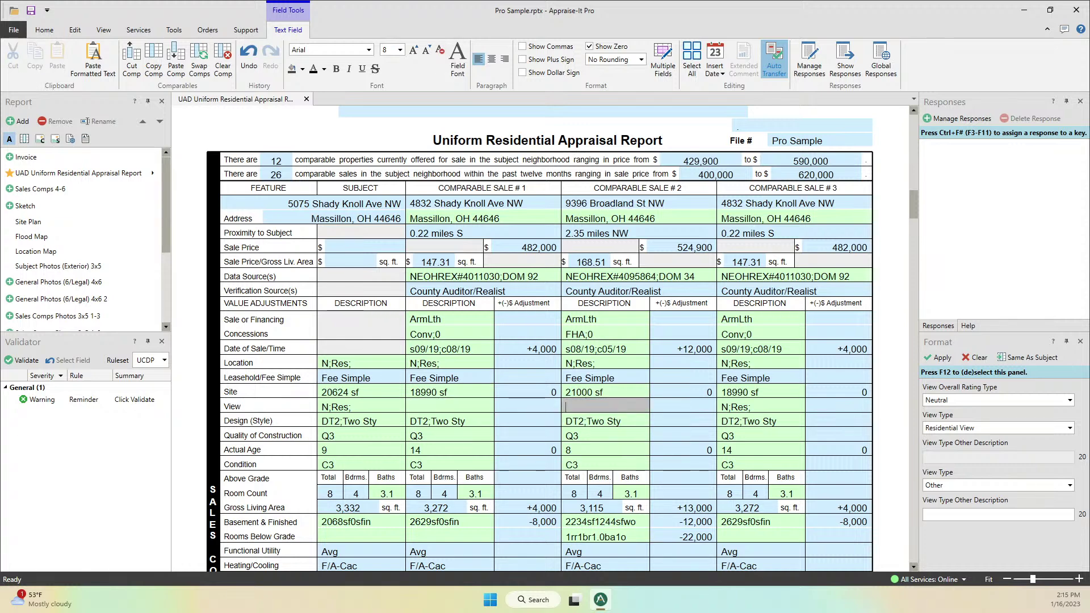
pyautogui.click(738, 407)
pyautogui.press('Delete')
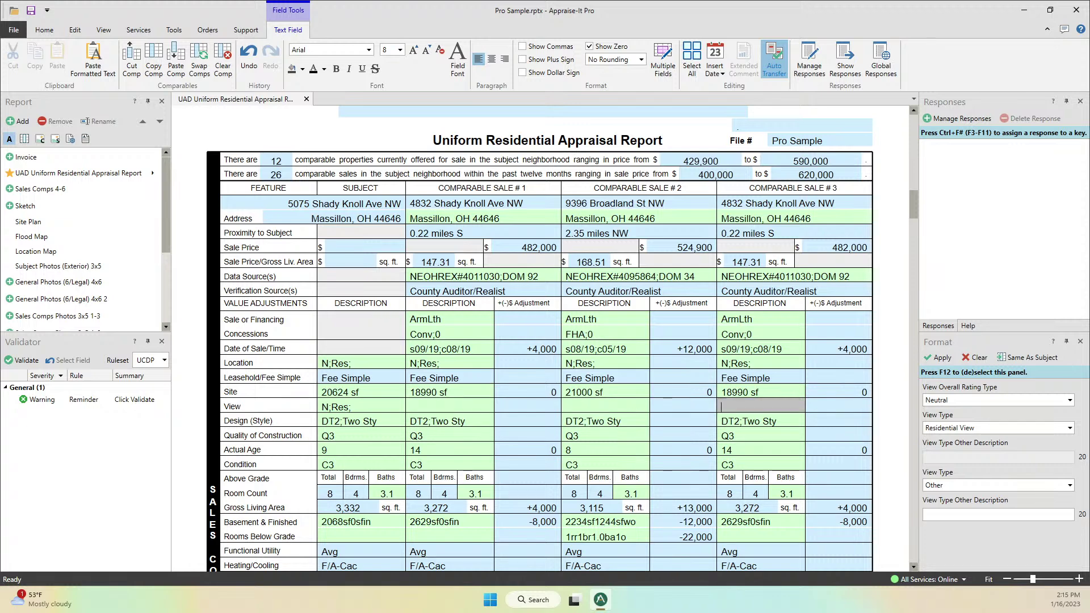
# Copy the subject's View entry N;Res; into Comparable Sale #3's View field, then clear that field again.
pyautogui.click(338, 407)
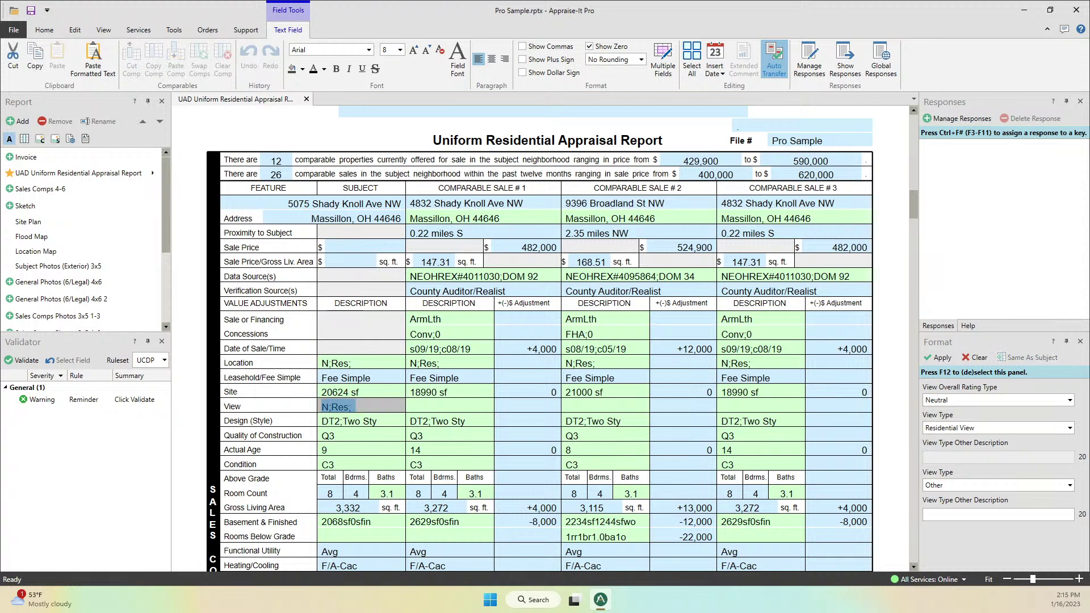
pyautogui.hotkey('ctrl', 'c')
pyautogui.click(761, 407)
pyautogui.hotkey('ctrl', 'v')
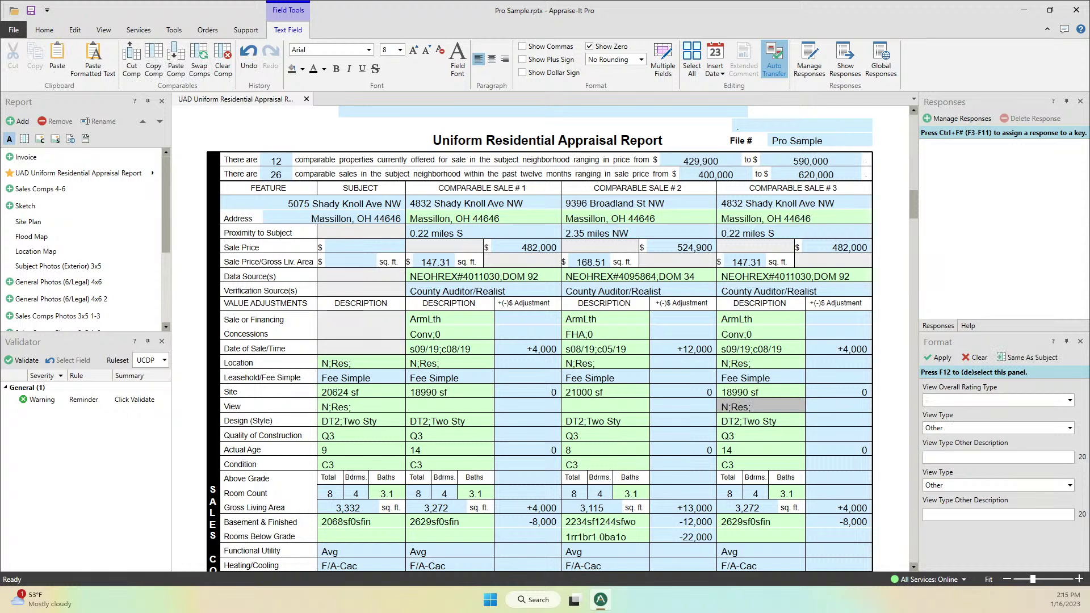
pyautogui.hotkey('shift', 'Home')
pyautogui.press('BackSpace')
pyautogui.hotkey('ctrl', 'v')
pyautogui.press('Tab')
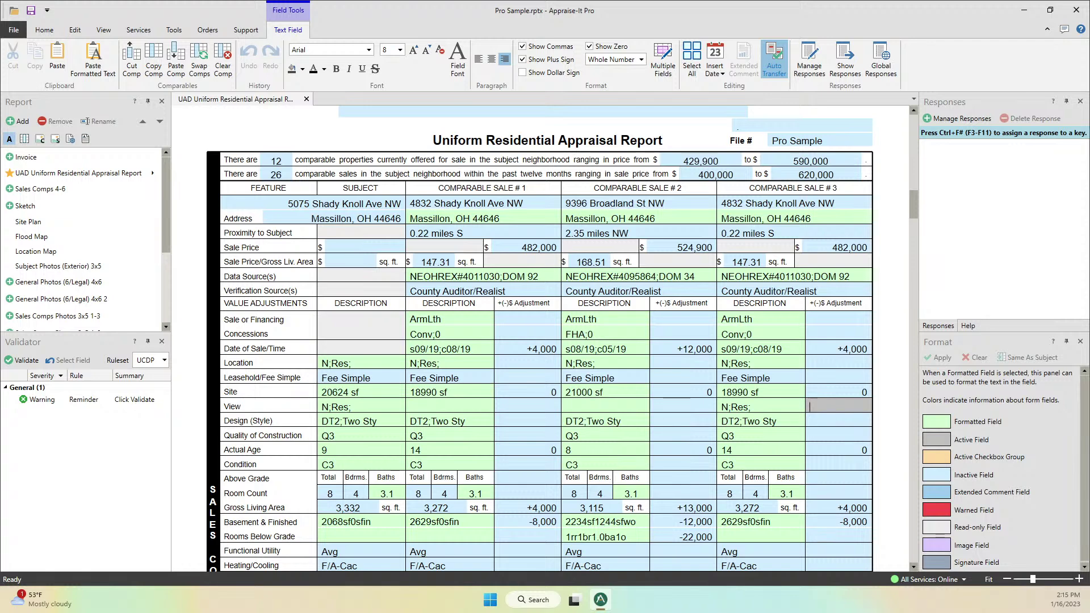
pyautogui.click(722, 407)
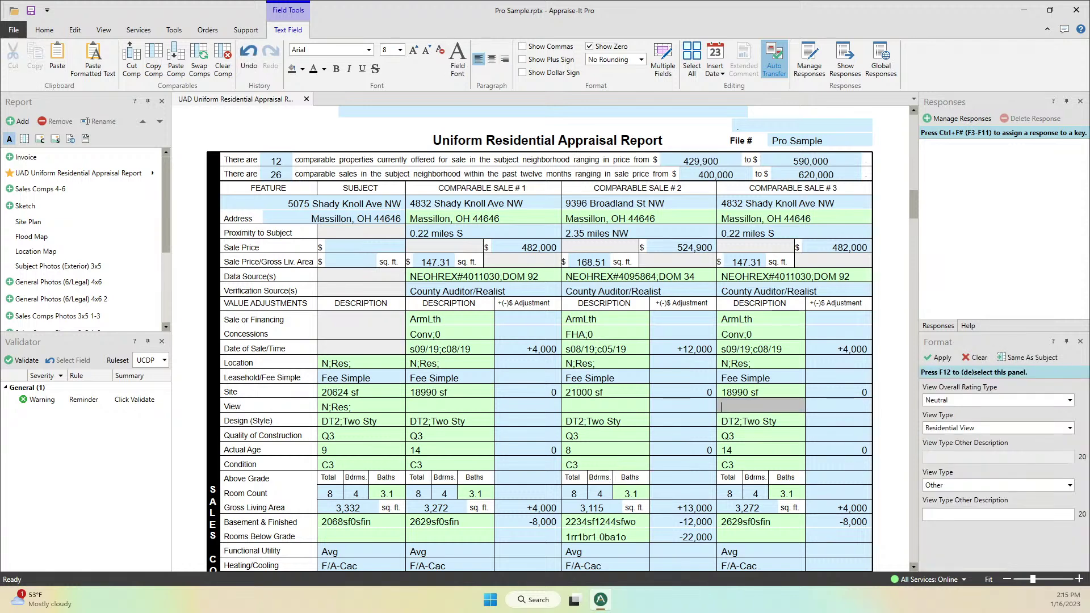
# Enter == in Comparable Sale #1's View field to fill the subject's View description into all comparables.
pyautogui.click(449, 407)
pyautogui.write('==')
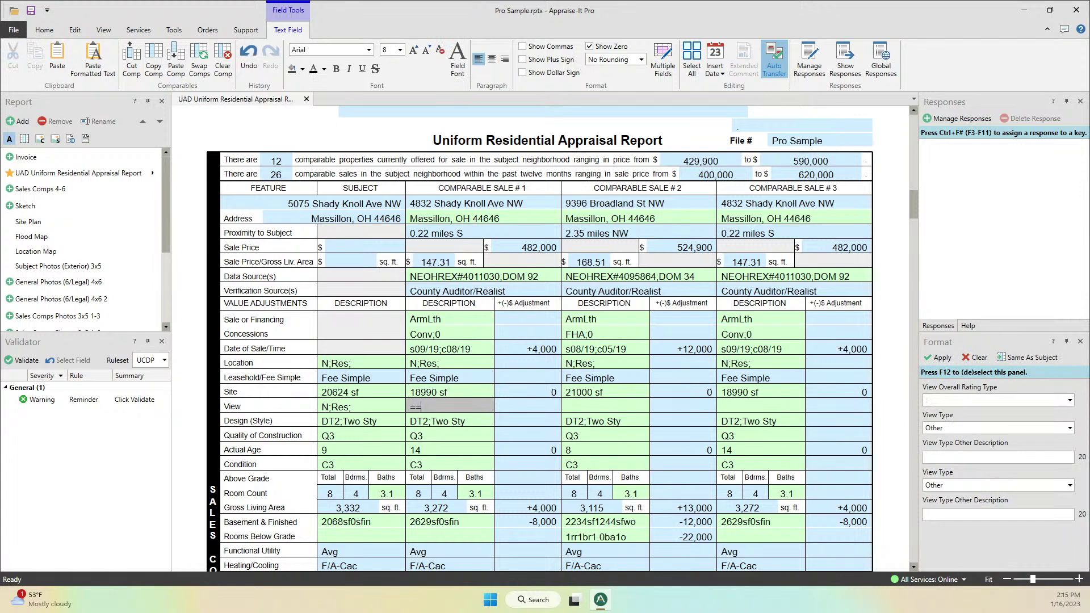
pyautogui.press('Tab')
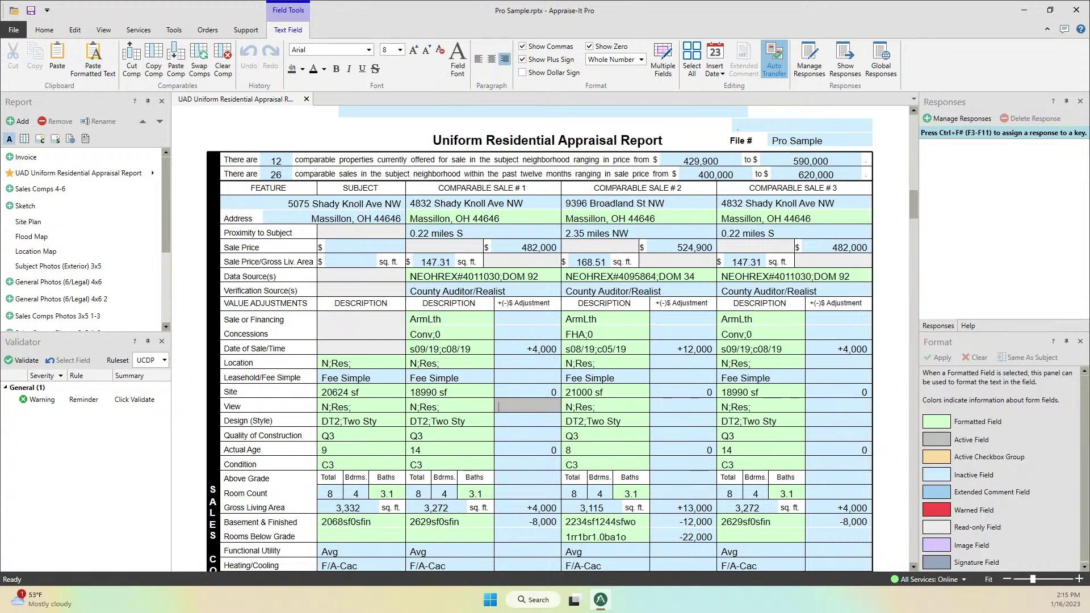
# Delete the View descriptions of Comparable Sales #2 and #3.
pyautogui.press('Tab')
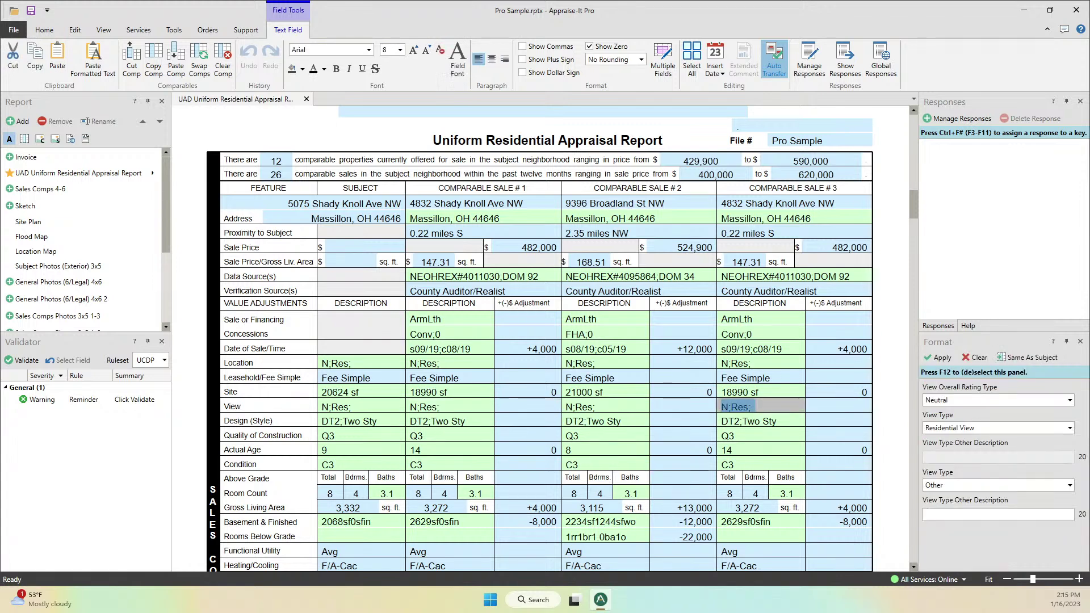
pyautogui.press('Delete')
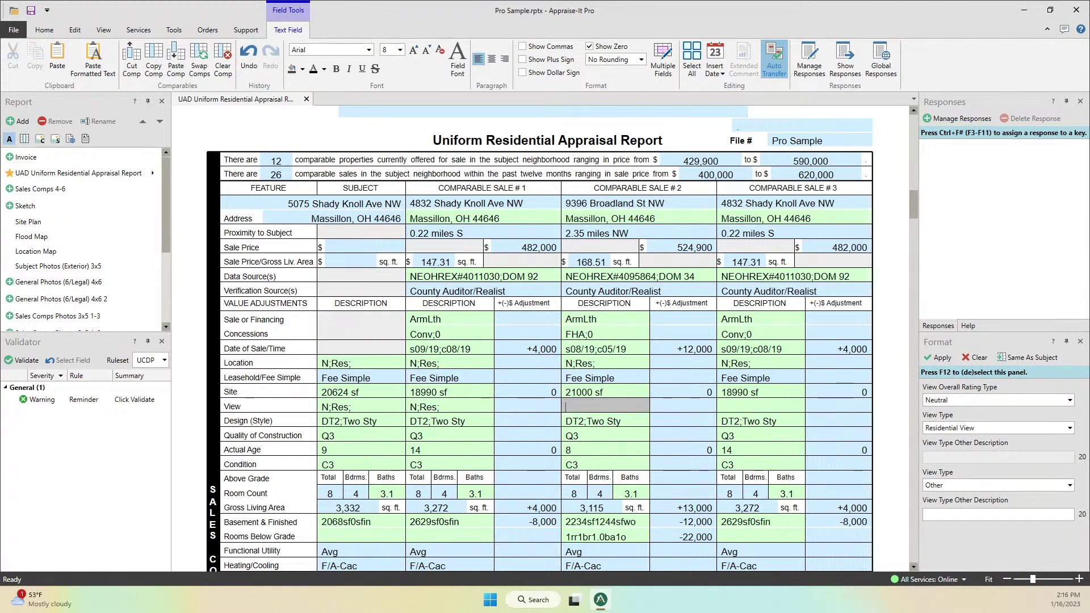
# Clear Comparable Sale #1's View field and fill it with the subject's View description N;Res; using the equals-sign shorthand.
pyautogui.hotkey('shift', 'Tab')
pyautogui.hotkey('shift', 'Tab')
pyautogui.press('Delete')
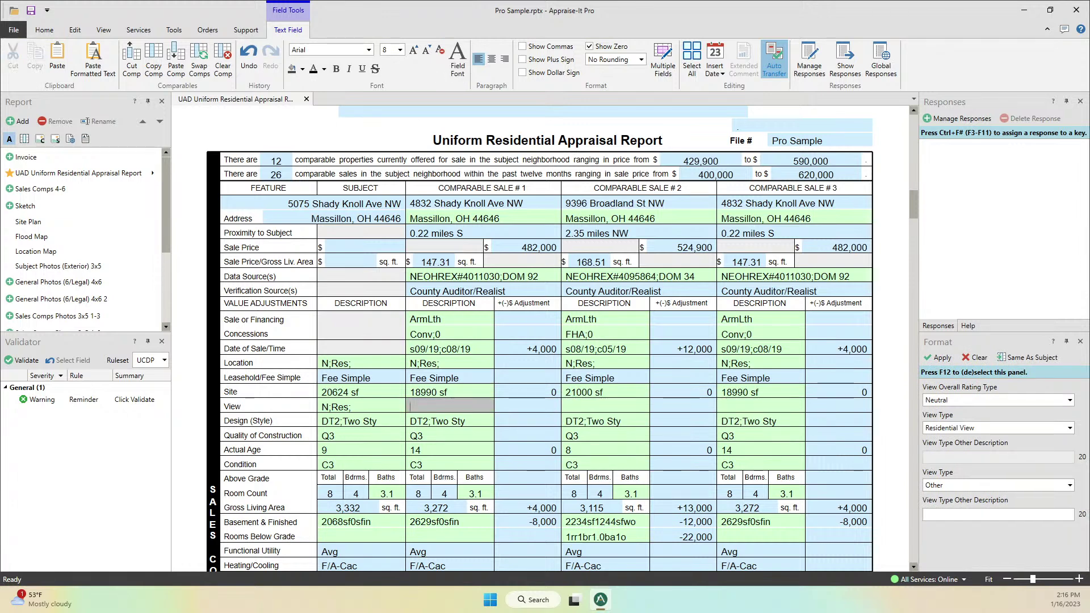
pyautogui.write('==')
pyautogui.press('Tab')
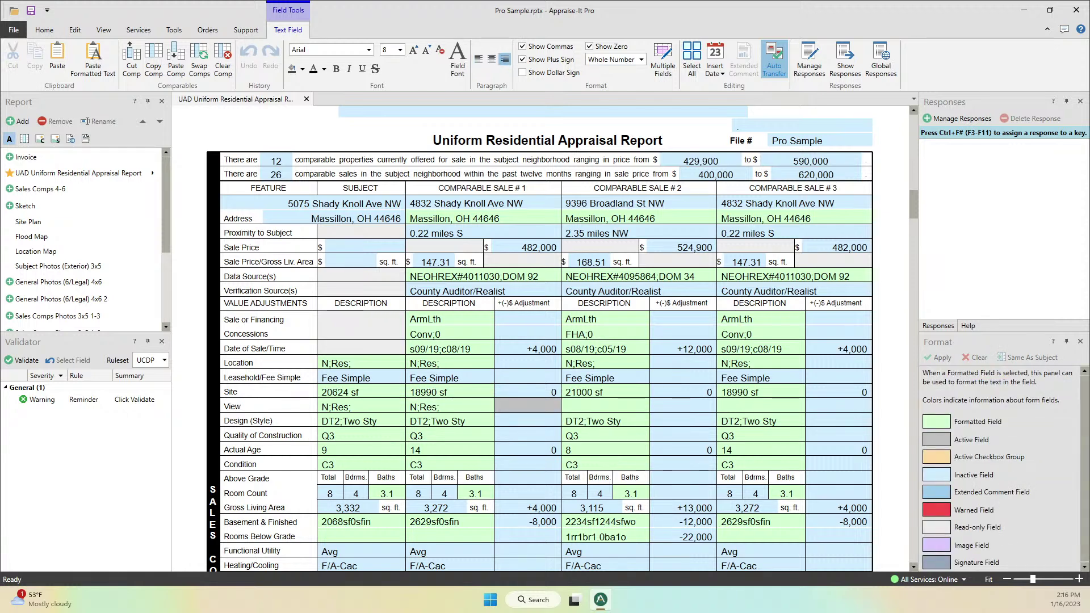
# Enter =1 in Comparable Sale #3's View field to copy the View description from Comparable Sale #1.
pyautogui.press('Tab')
pyautogui.press('Tab')
pyautogui.press('Tab')
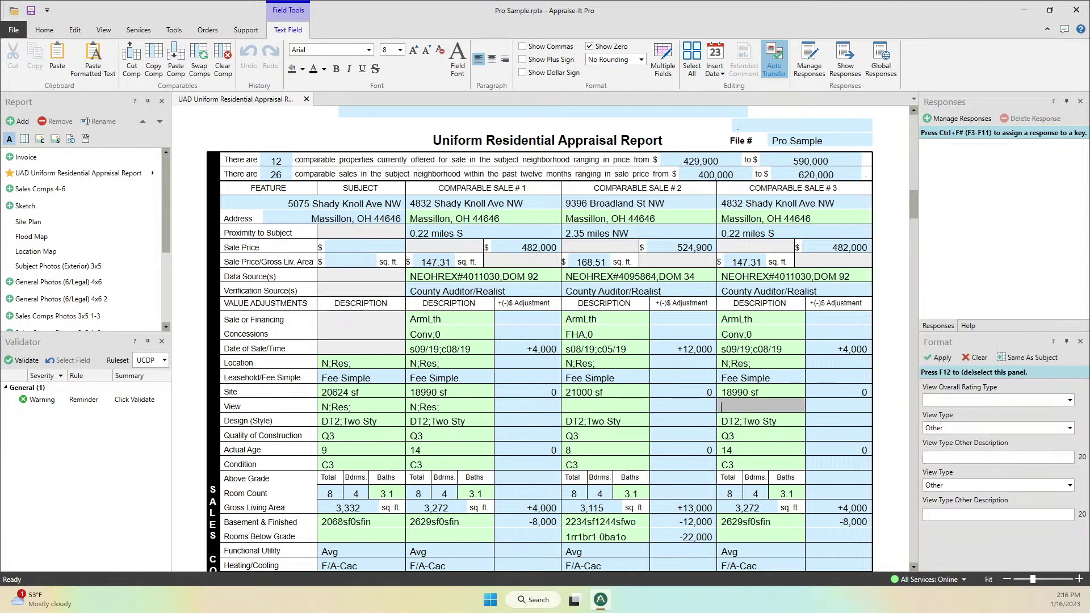
pyautogui.write('=1')
pyautogui.press('Tab')
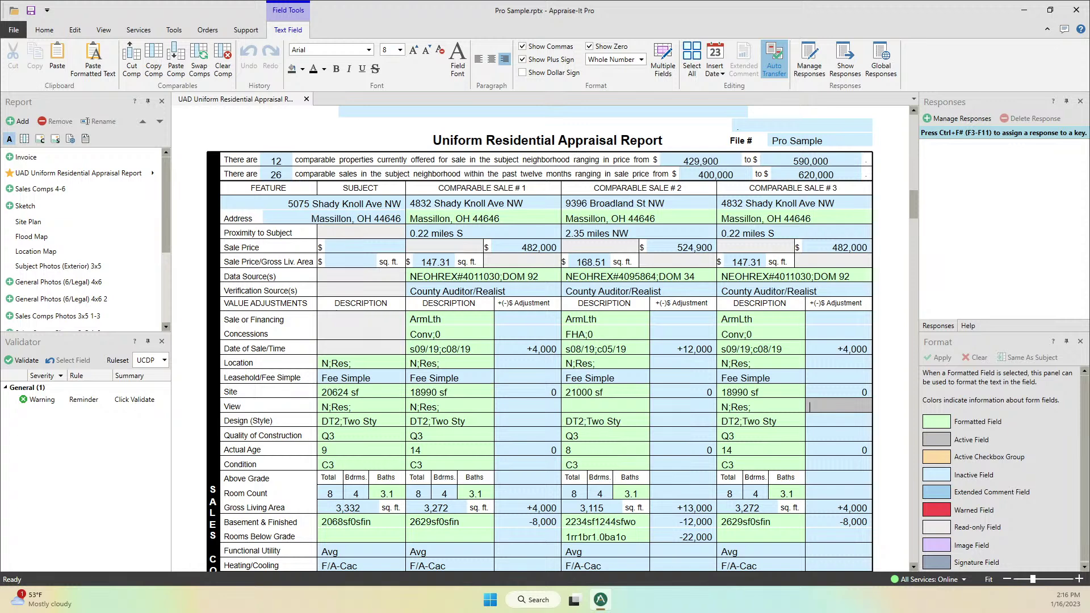
pyautogui.hotkey('shift', 'Tab')
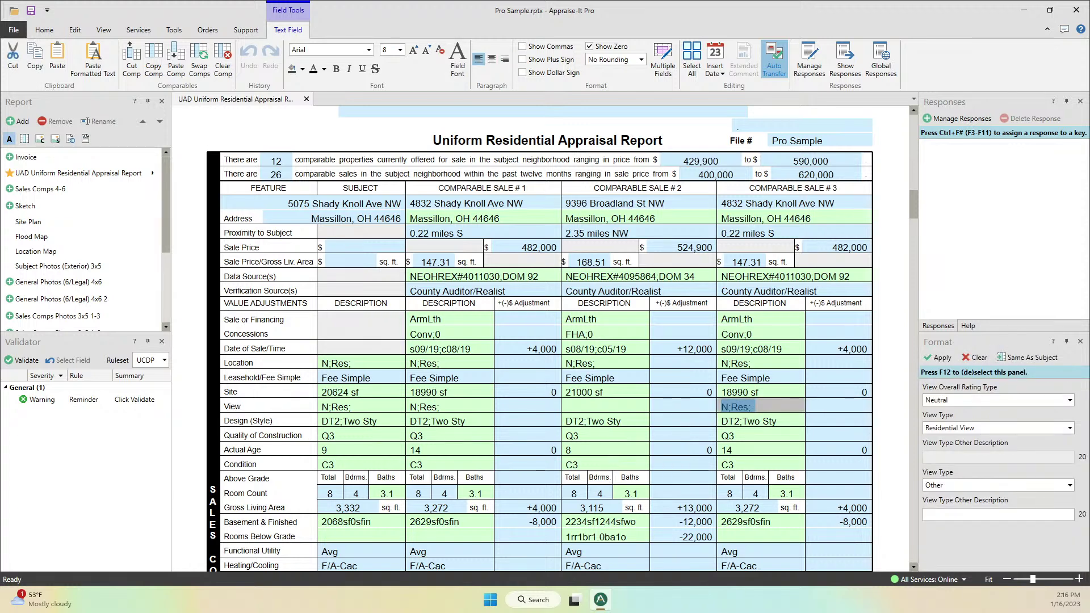
# Fill Comparable Sale #2's empty View field with the Same As Subject command.
pyautogui.click(604, 406)
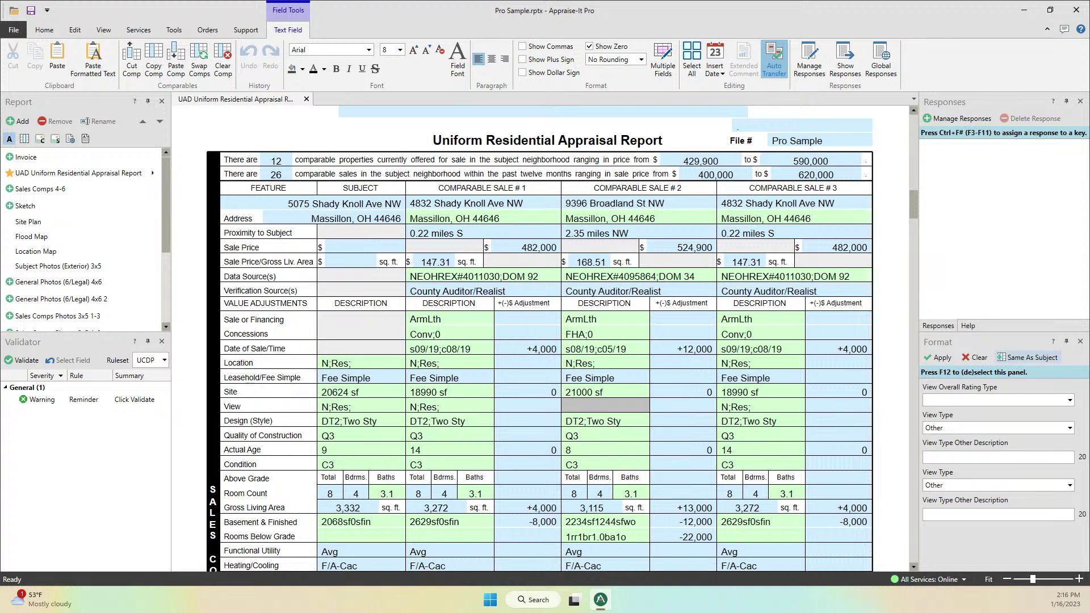
pyautogui.click(1028, 357)
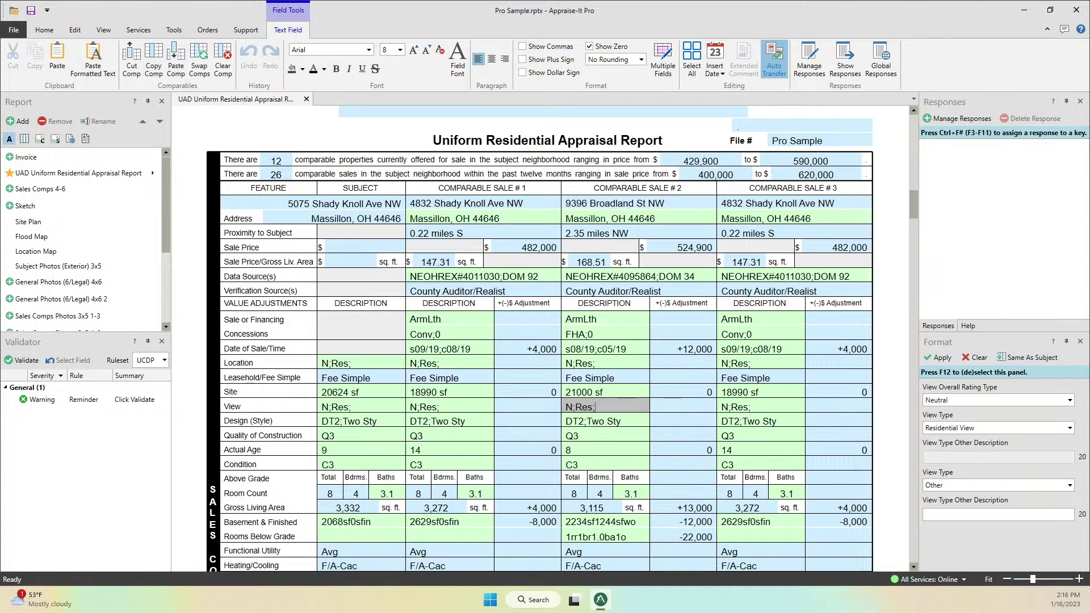
pyautogui.click(654, 406)
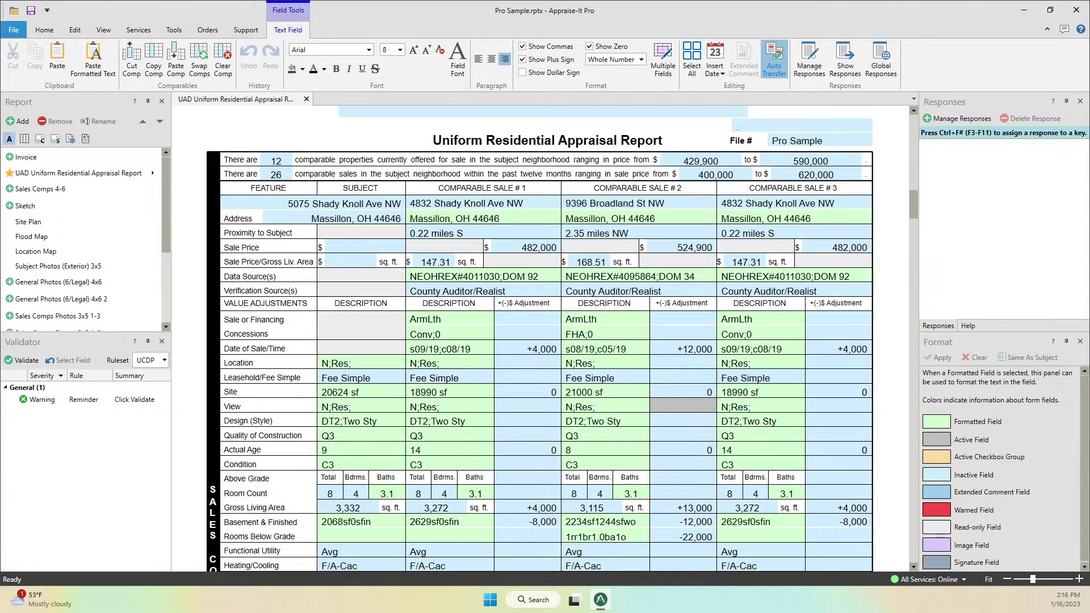
# View the recent reports list and the report search page, and return to the report.
pyautogui.hotkey('ctrl', 'o')
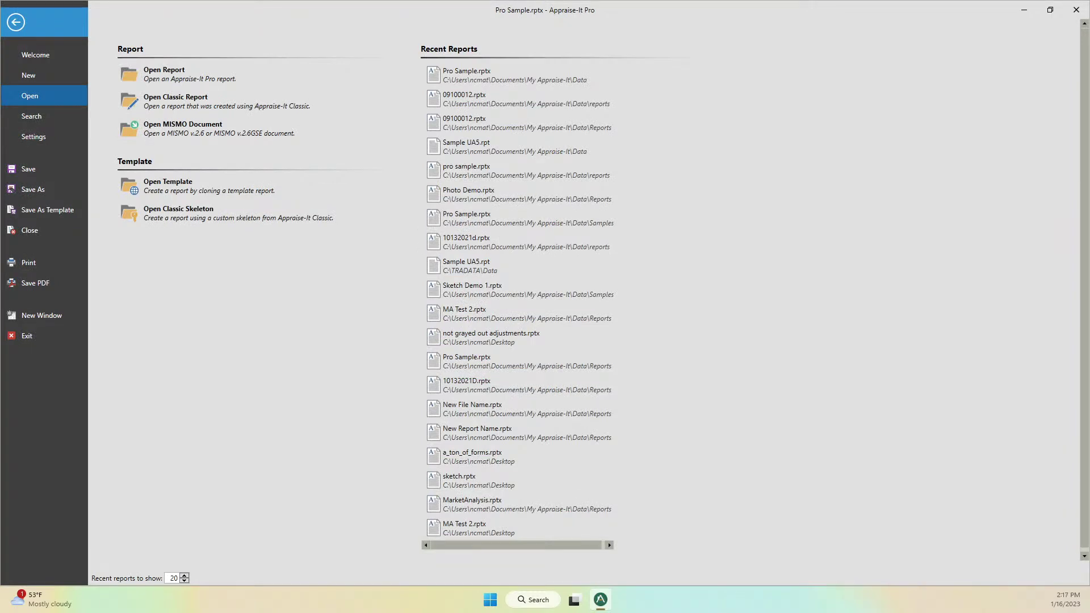
pyautogui.click(32, 116)
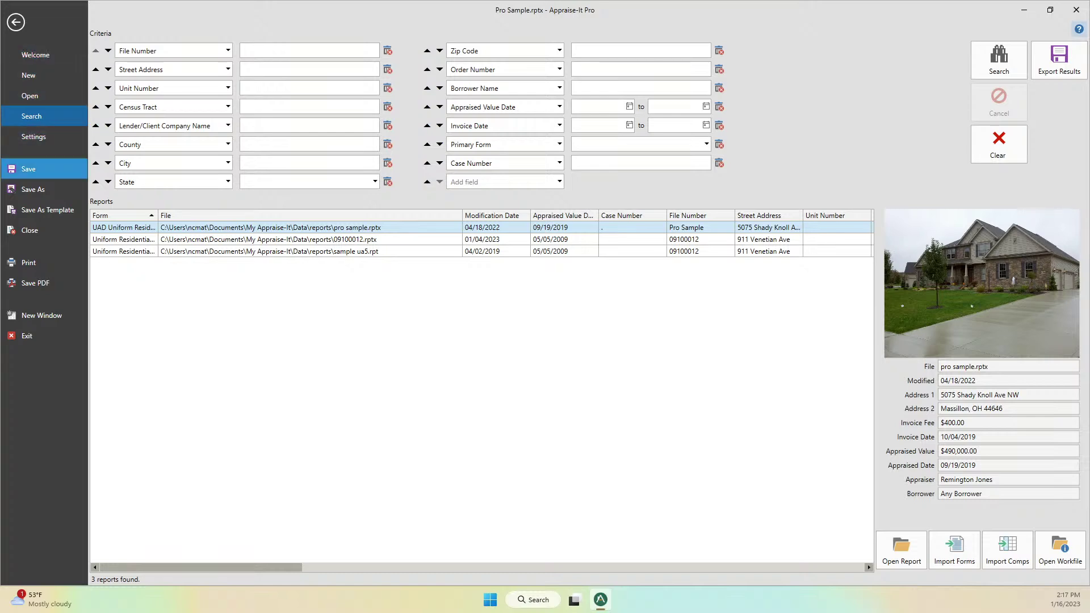
pyautogui.click(16, 22)
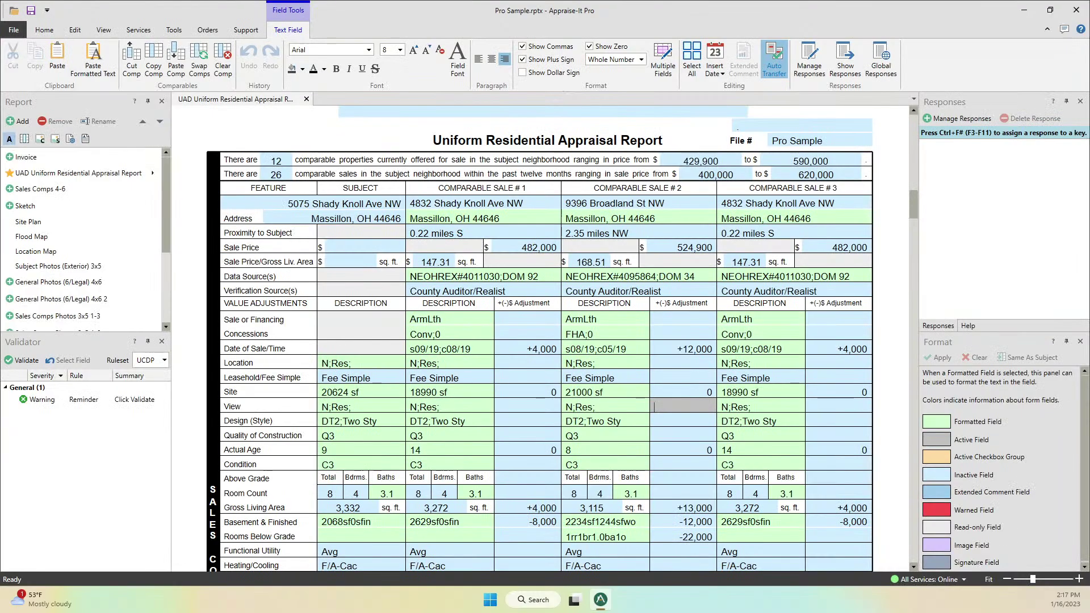
# Open Comp Manager and search the comparable database for the addresses in the report.
pyautogui.click(174, 29)
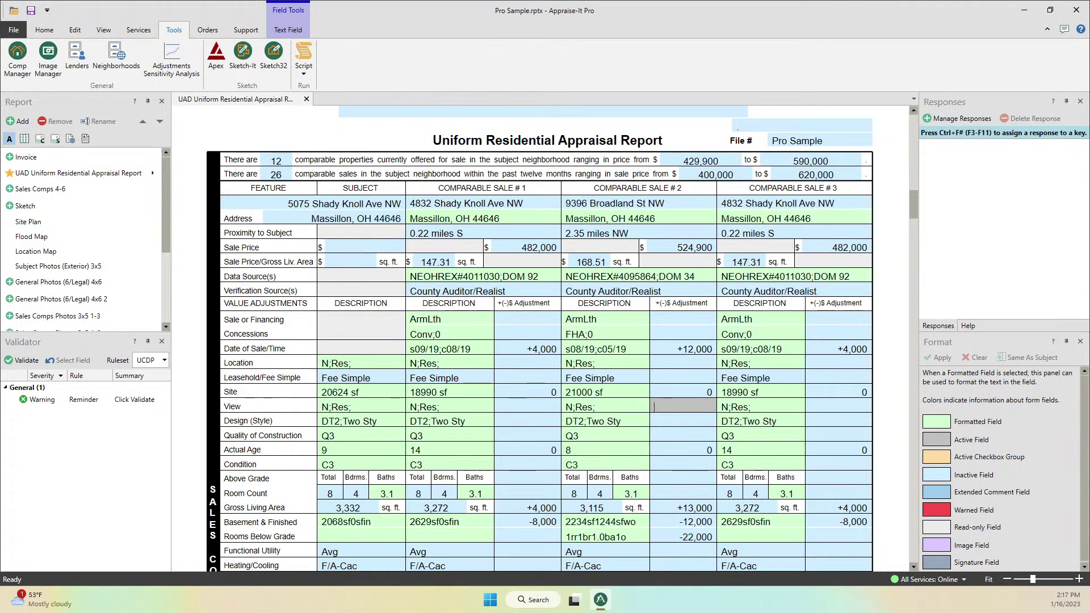
pyautogui.click(17, 57)
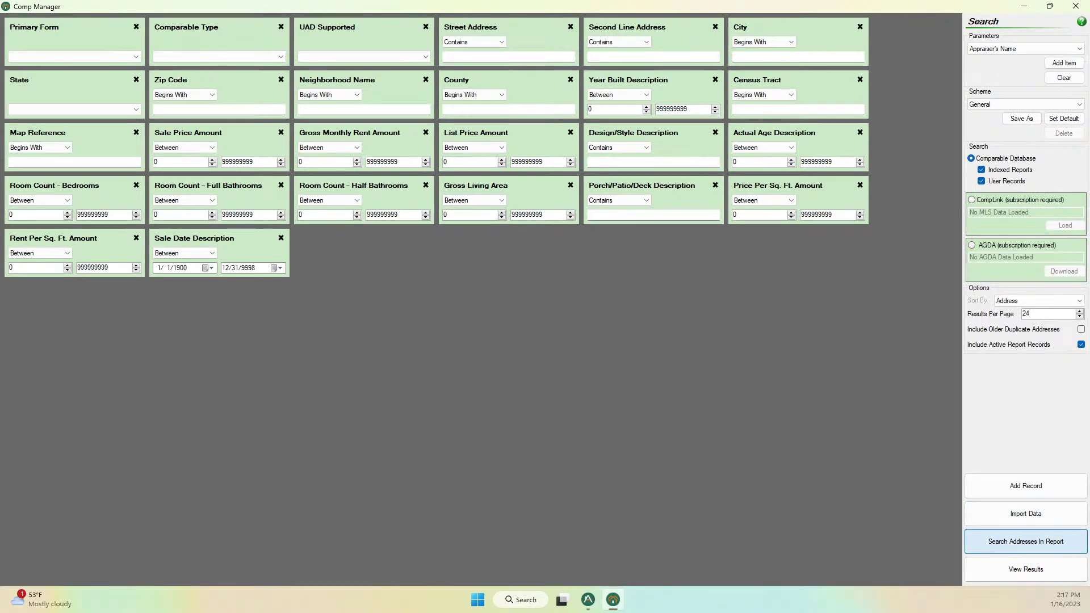
pyautogui.click(1026, 541)
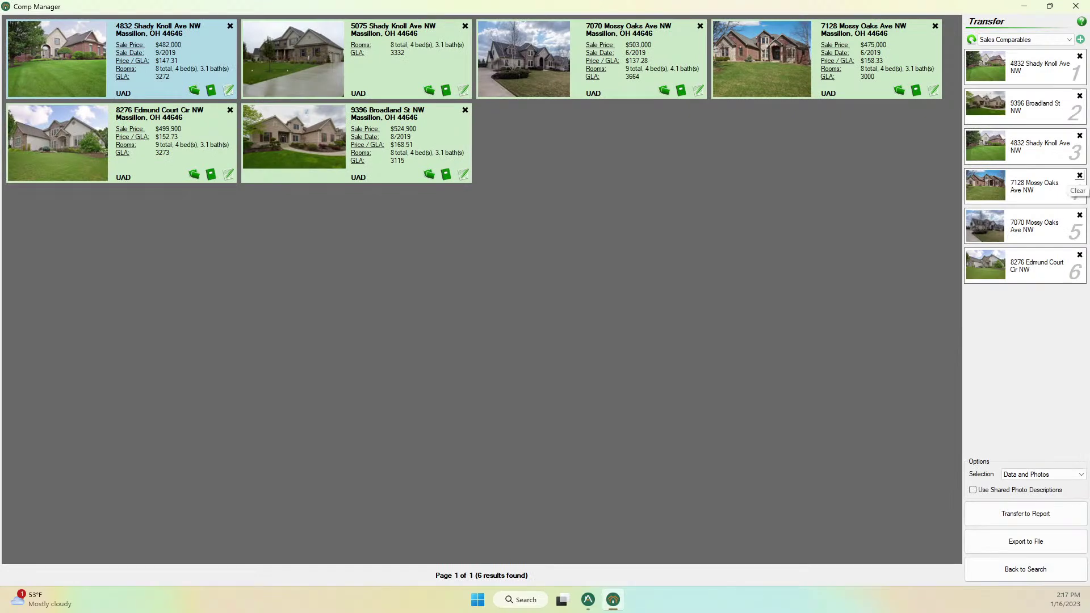
# Clear comparable 4 from the sales comparables transfer list.
pyautogui.click(1080, 175)
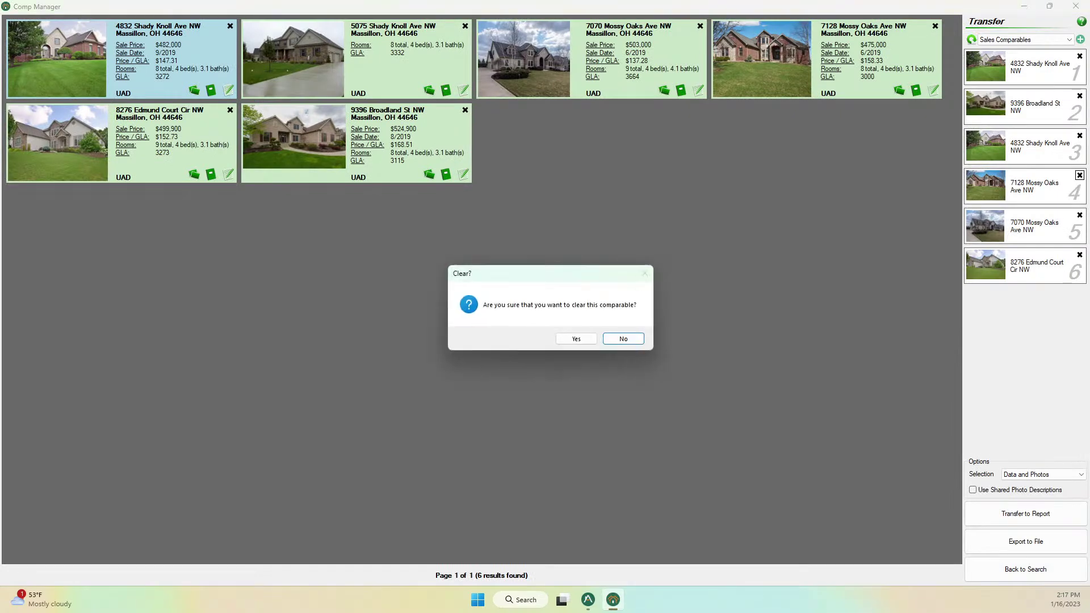
pyautogui.press('Left')
pyautogui.press('Return')
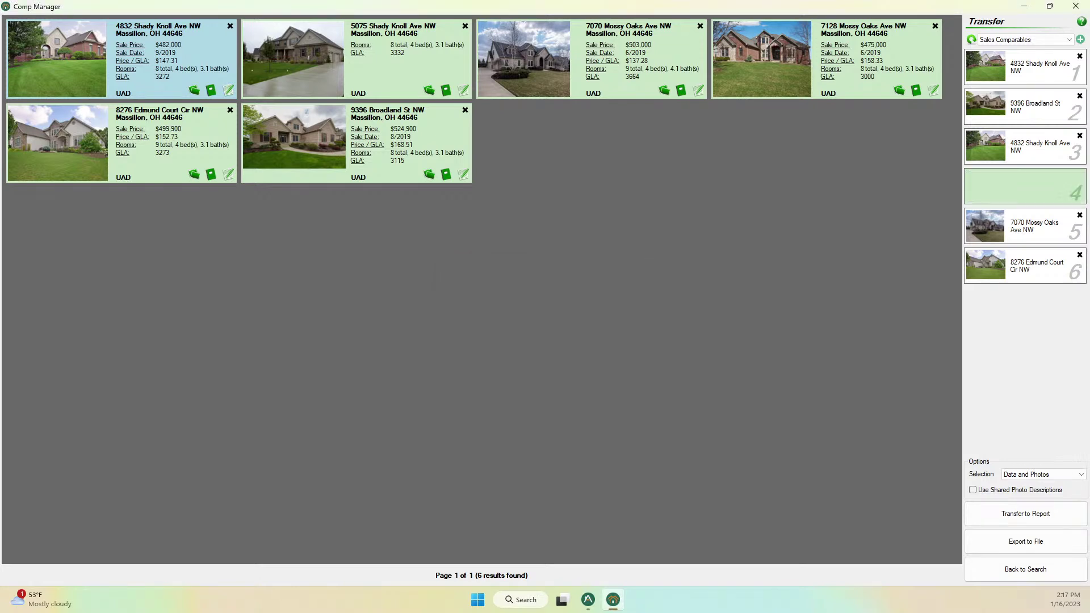
# Check the image options of comparable 3, and close Comp Manager without transferring the changes to the report.
pyautogui.rightClick(978, 146)
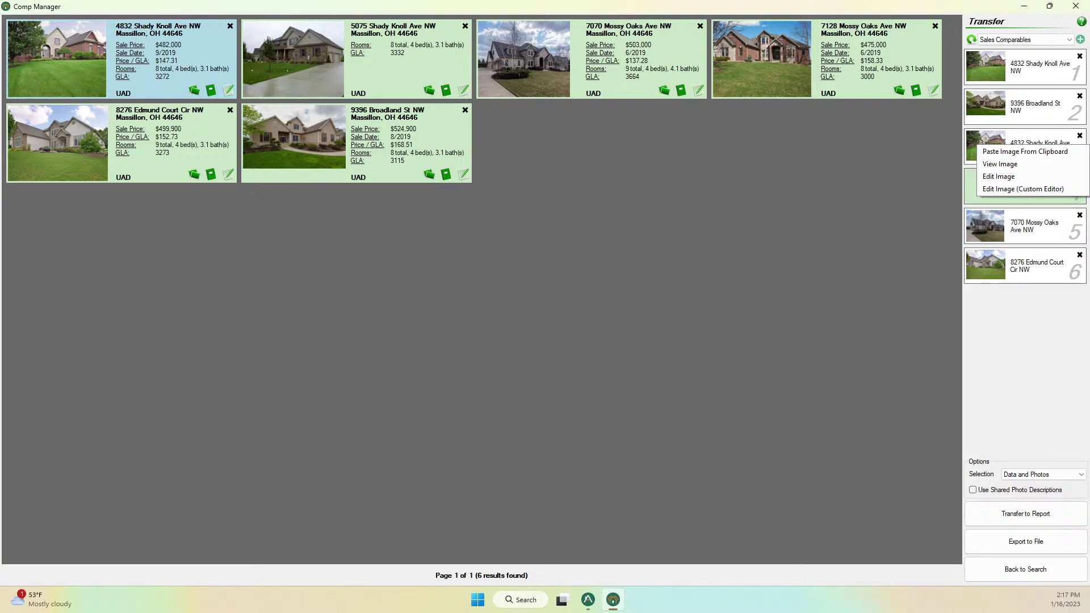
pyautogui.press('Escape')
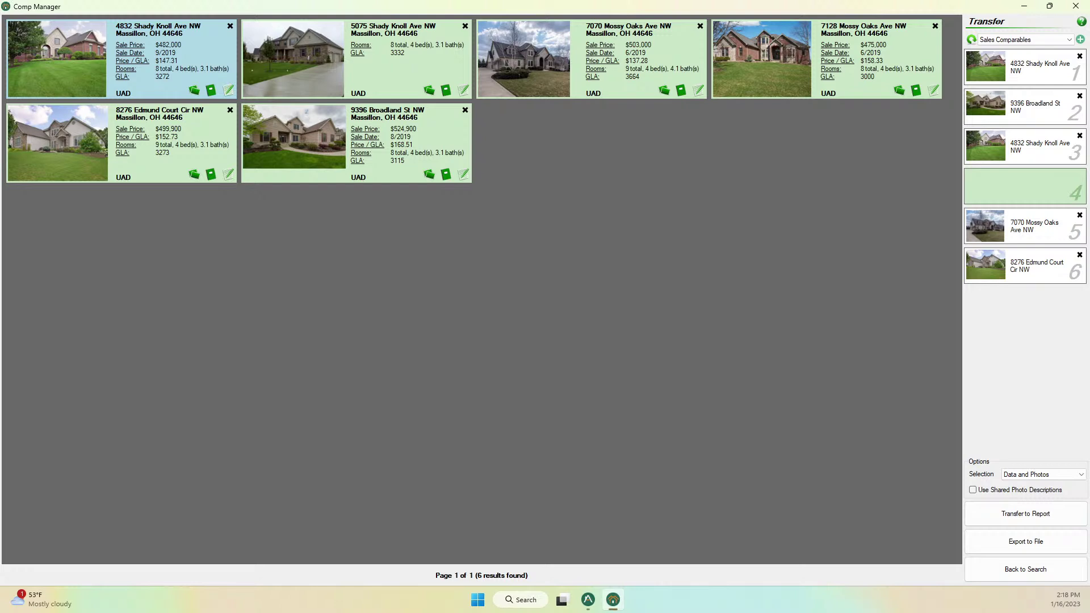
pyautogui.click(1075, 6)
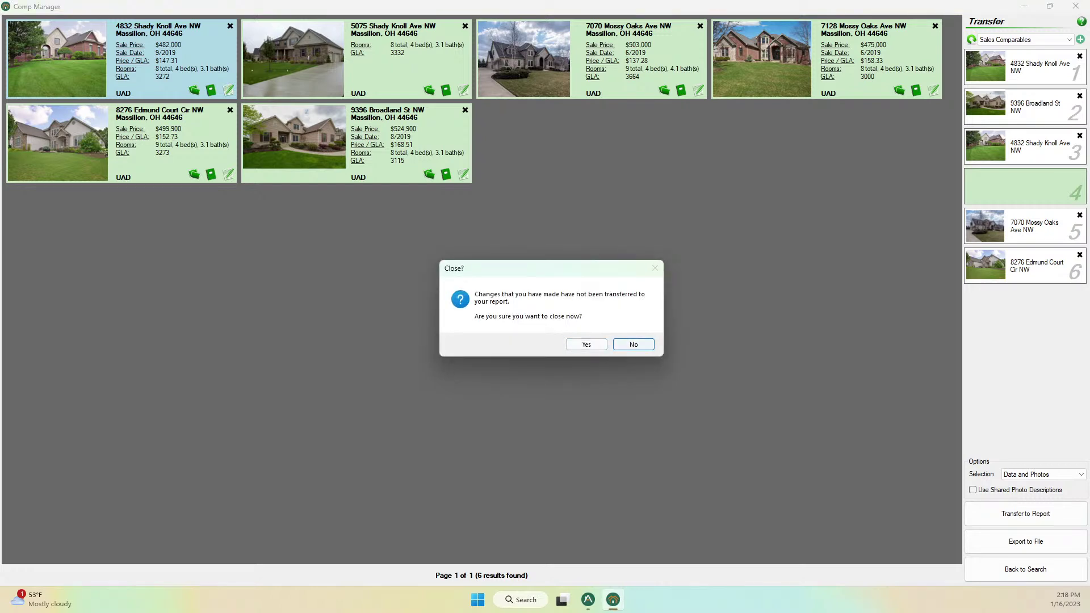
pyautogui.press('Tab')
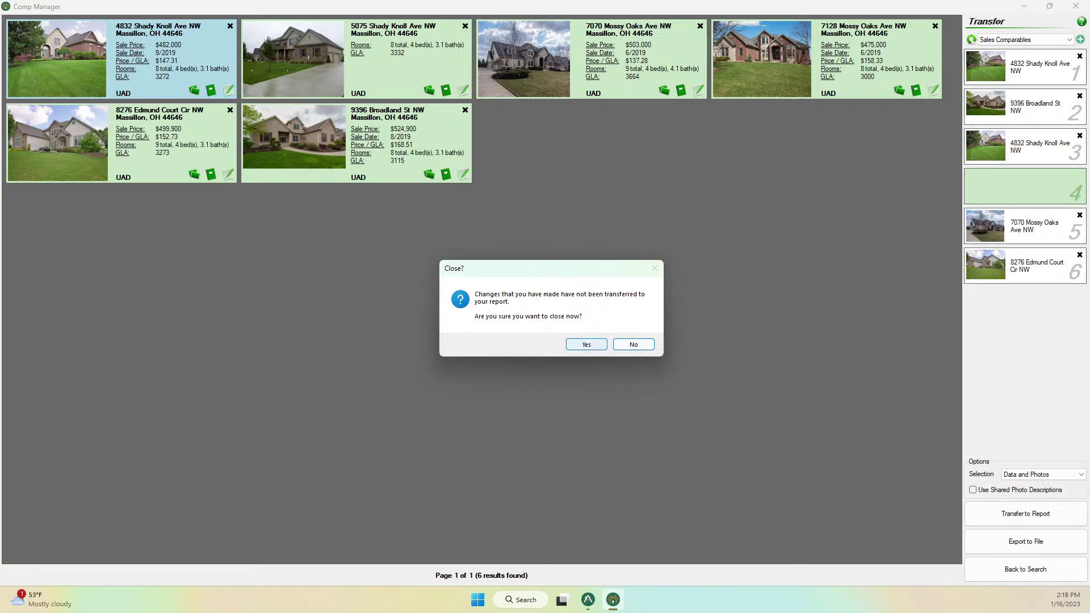
pyautogui.press('Return')
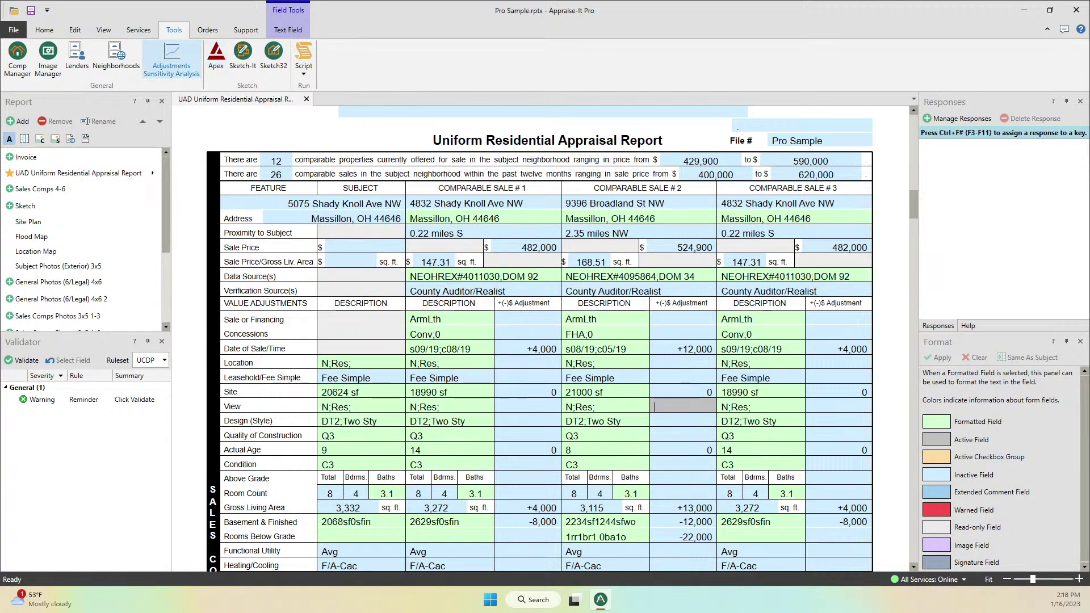
# Go to the report search page and clear the current search.
pyautogui.click(14, 29)
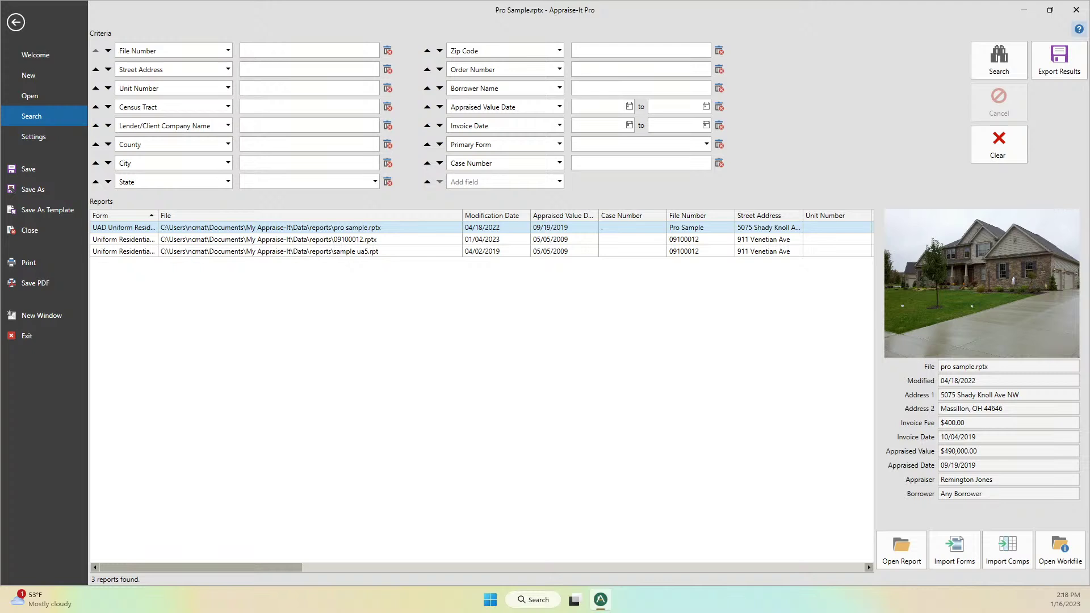
pyautogui.click(999, 147)
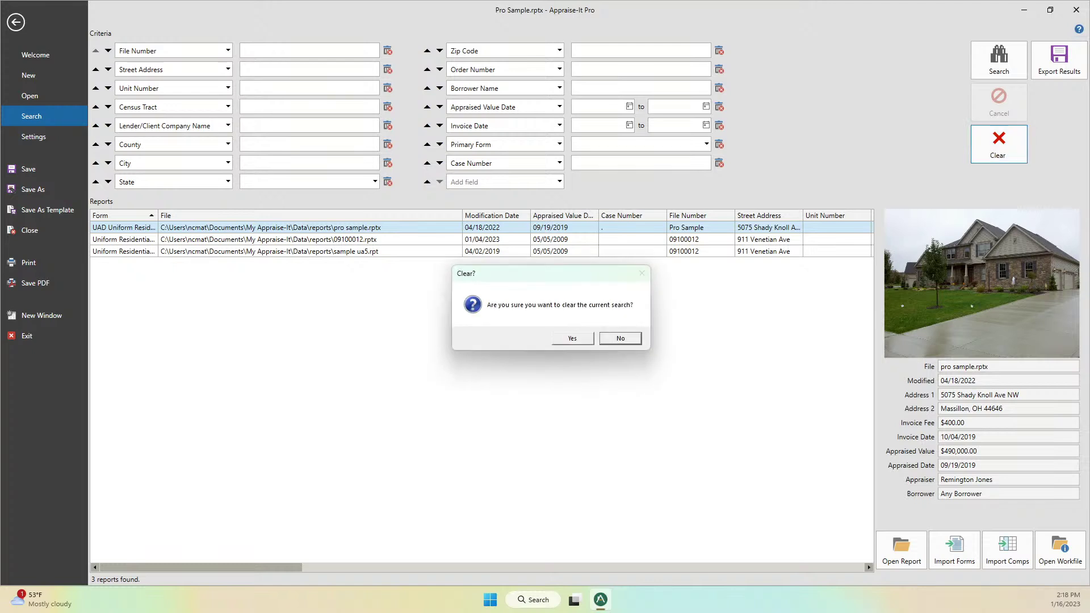
pyautogui.press('Return')
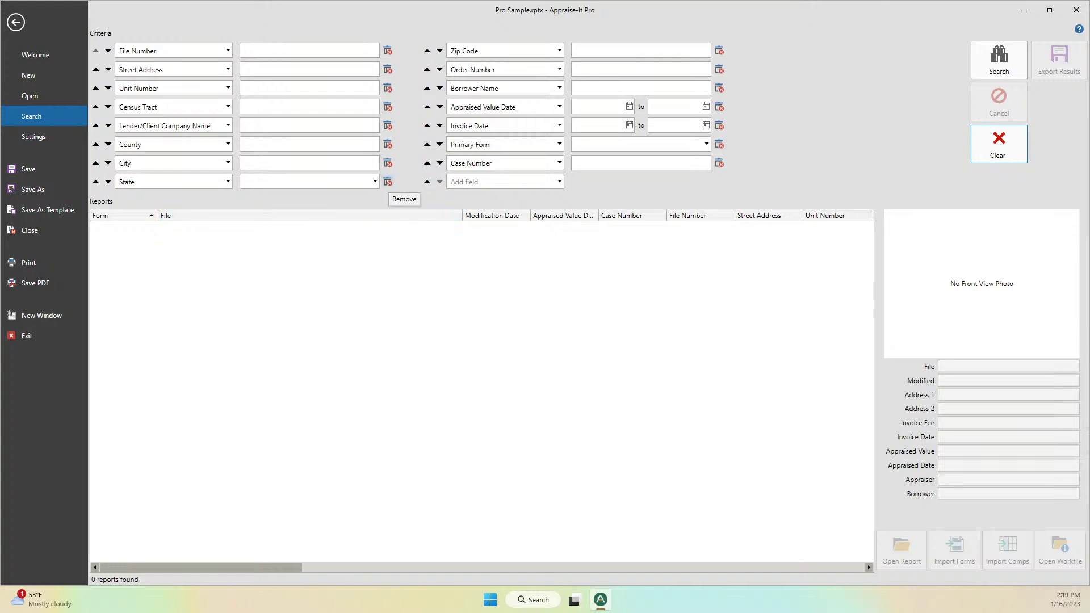
# Look through the fields available for the State criterion, and remove the State parameter from the search criteria.
pyautogui.click(228, 181)
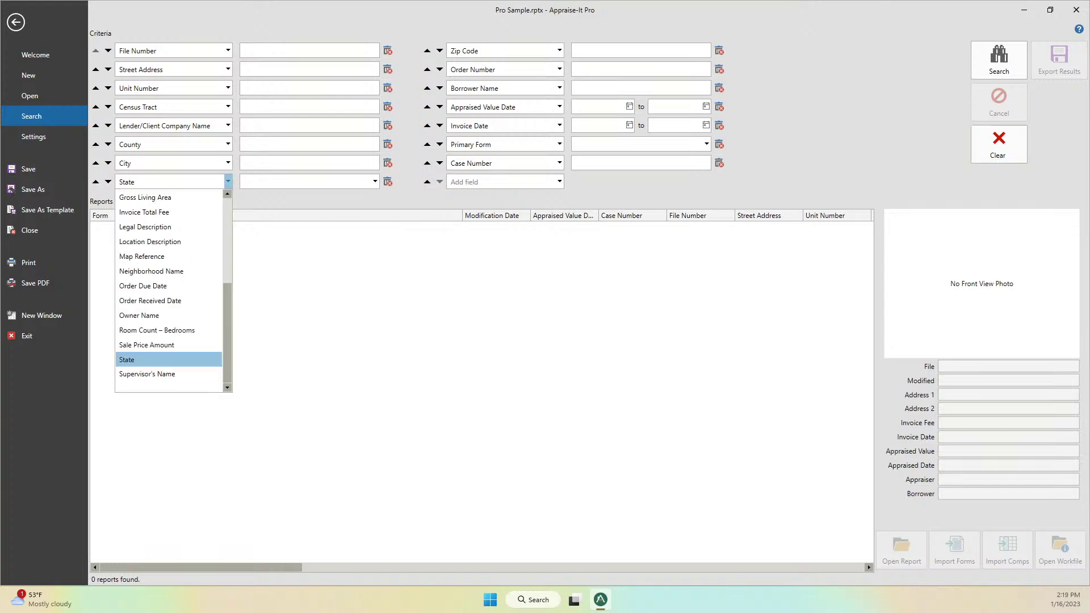
pyautogui.moveTo(228, 325); pyautogui.dragTo(227, 246)
pyautogui.press('Escape')
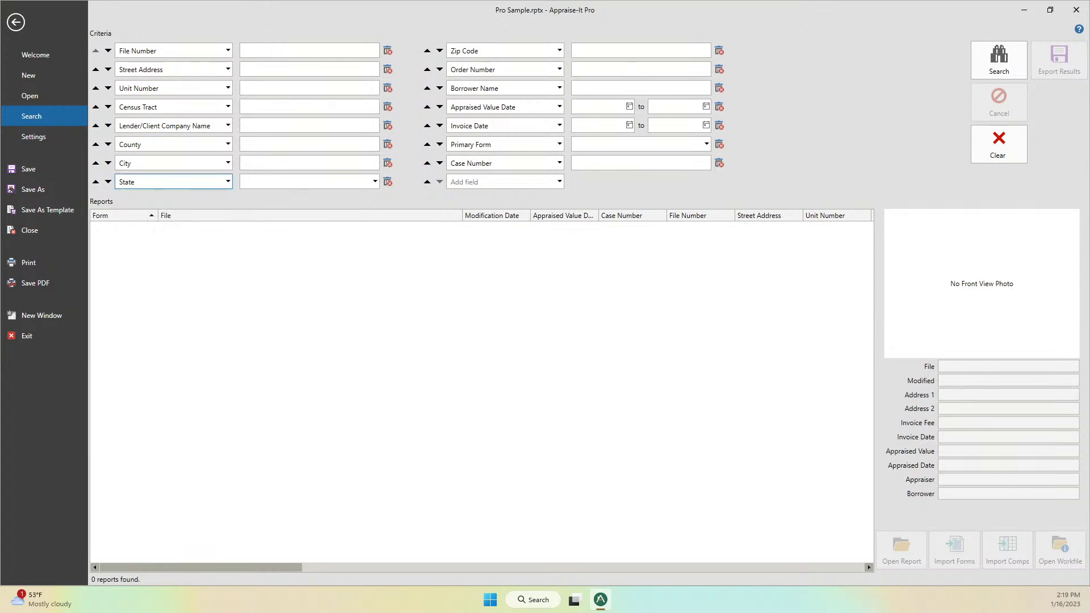
pyautogui.click(388, 181)
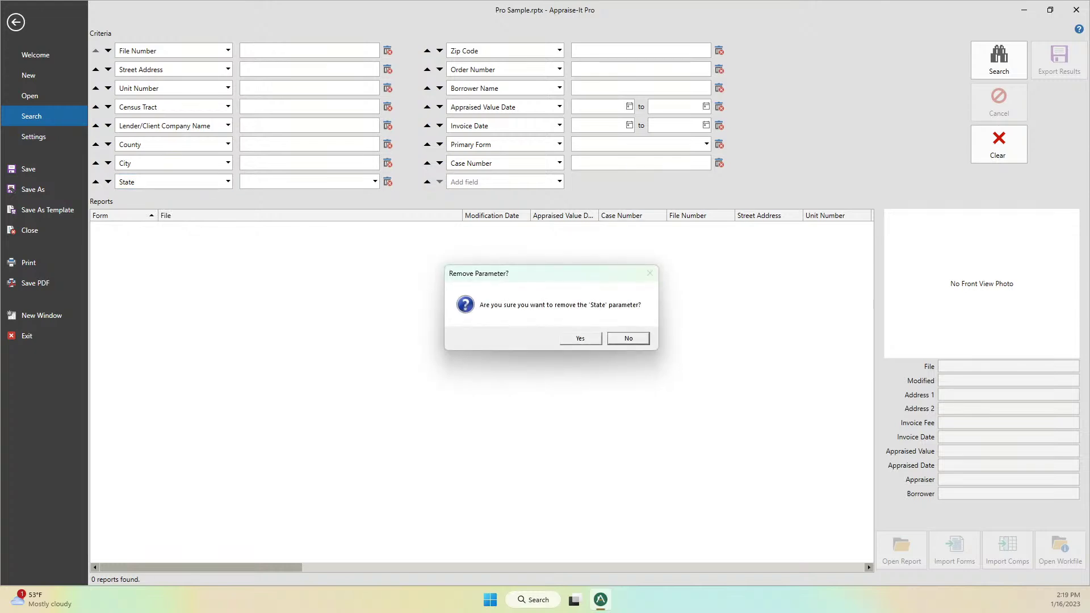
pyautogui.click(581, 339)
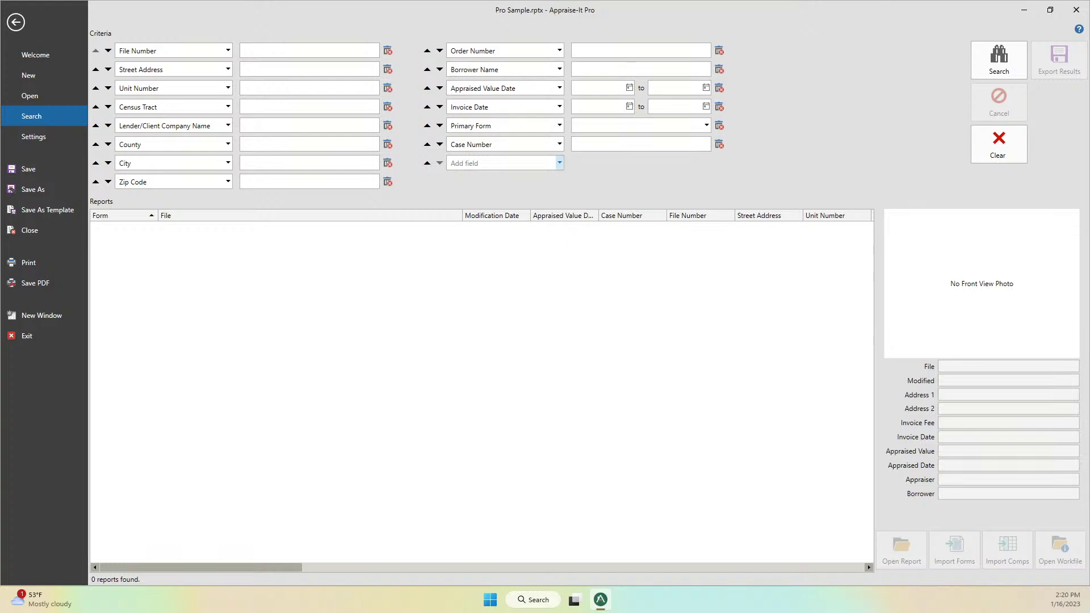
# Add State as a new field at the end of the search criteria.
pyautogui.click(559, 163)
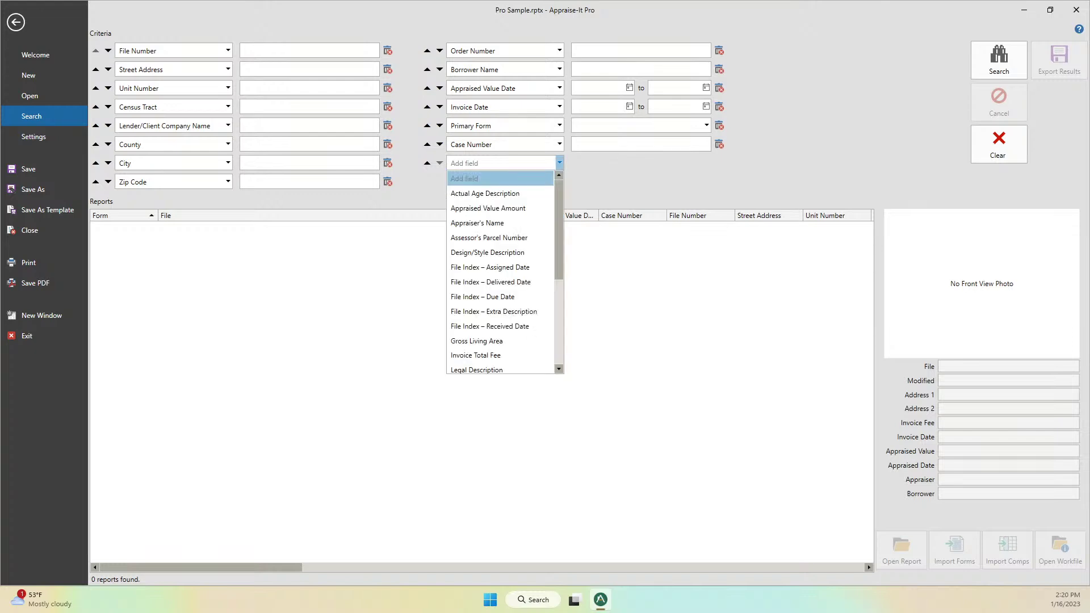
pyautogui.scroll(-4, 500, 311)
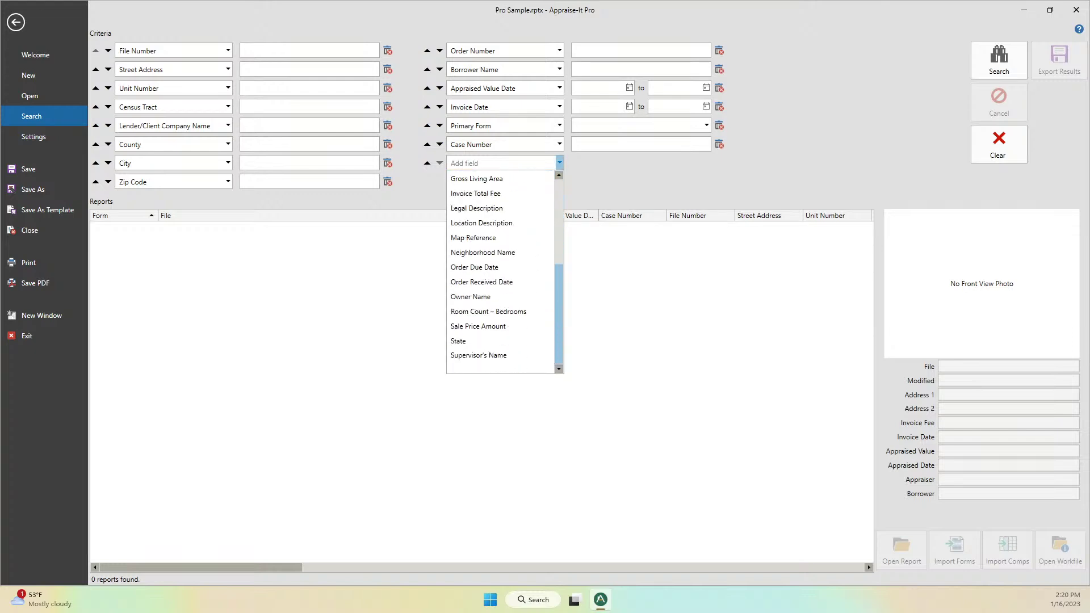
pyautogui.click(458, 340)
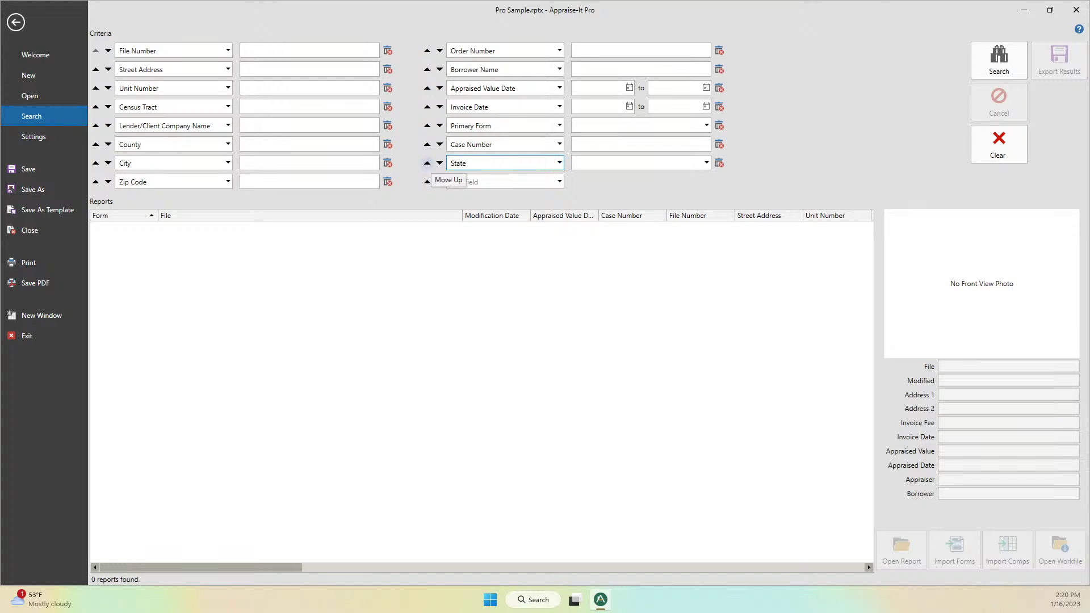
# Move the State criterion up the list until it sits between City and Zip Code.
pyautogui.click(427, 163)
pyautogui.click(427, 144)
pyautogui.click(427, 126)
pyautogui.click(427, 107)
pyautogui.click(427, 88)
pyautogui.click(427, 69)
pyautogui.click(427, 50)
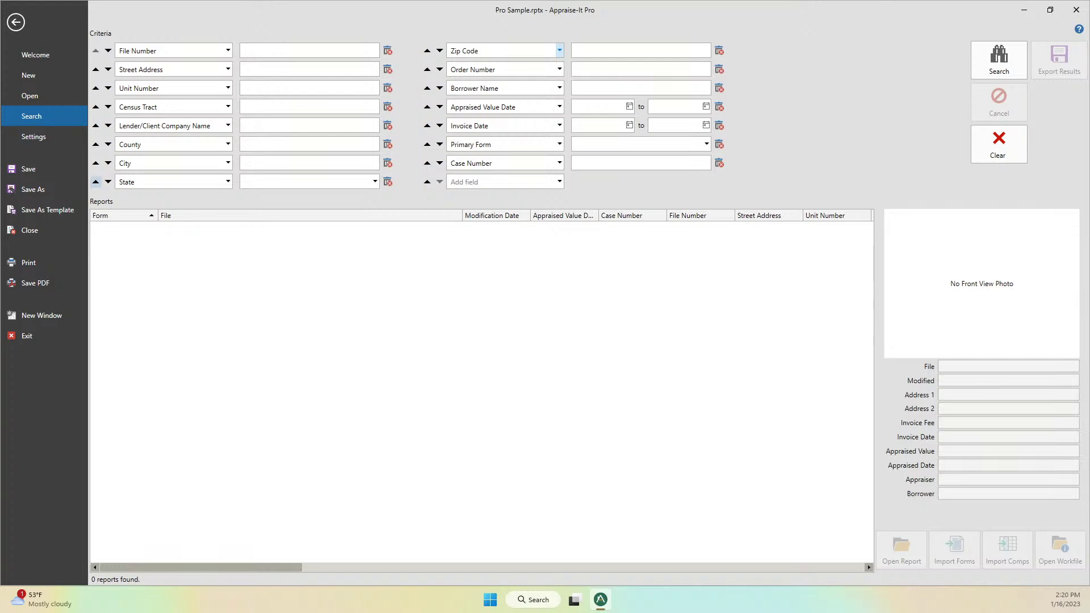
# Try Room Count – Bedrooms in place of the Order Number criterion and switch it back to Order Number.
pyautogui.click(559, 68)
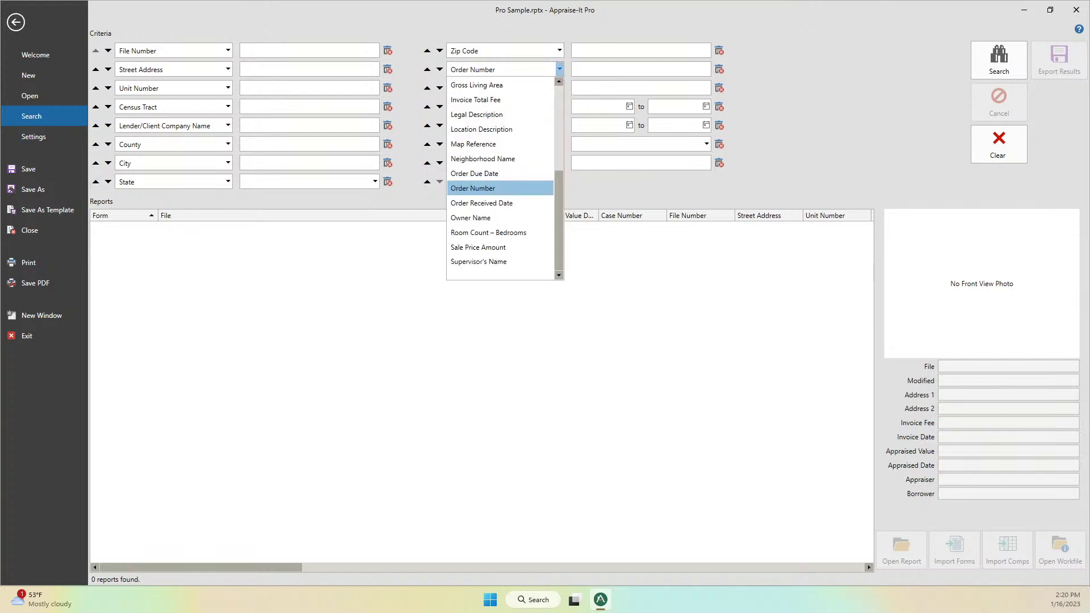
pyautogui.click(488, 232)
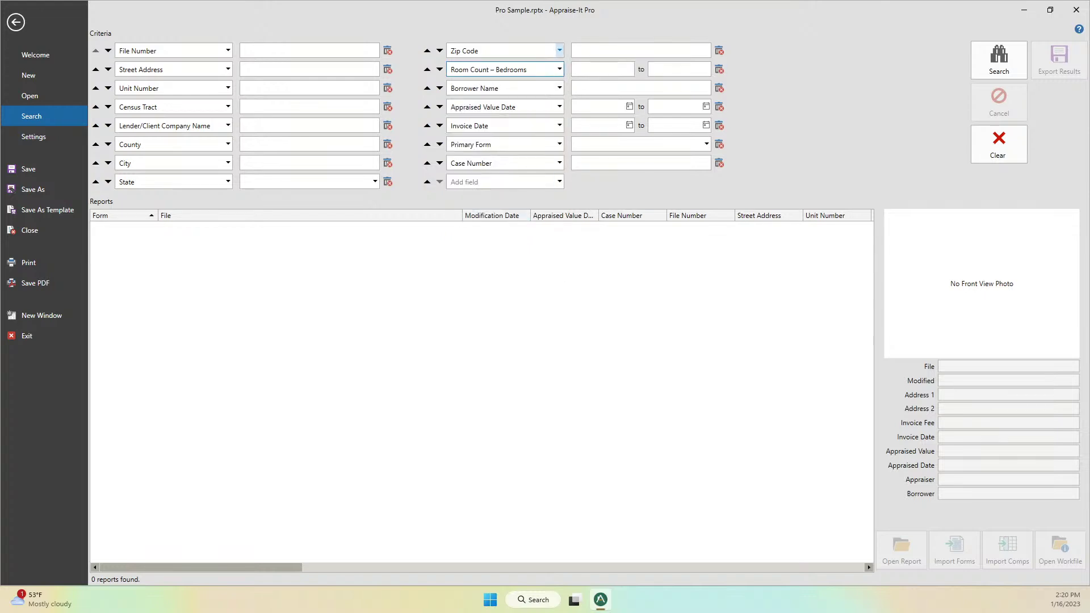
pyautogui.click(560, 69)
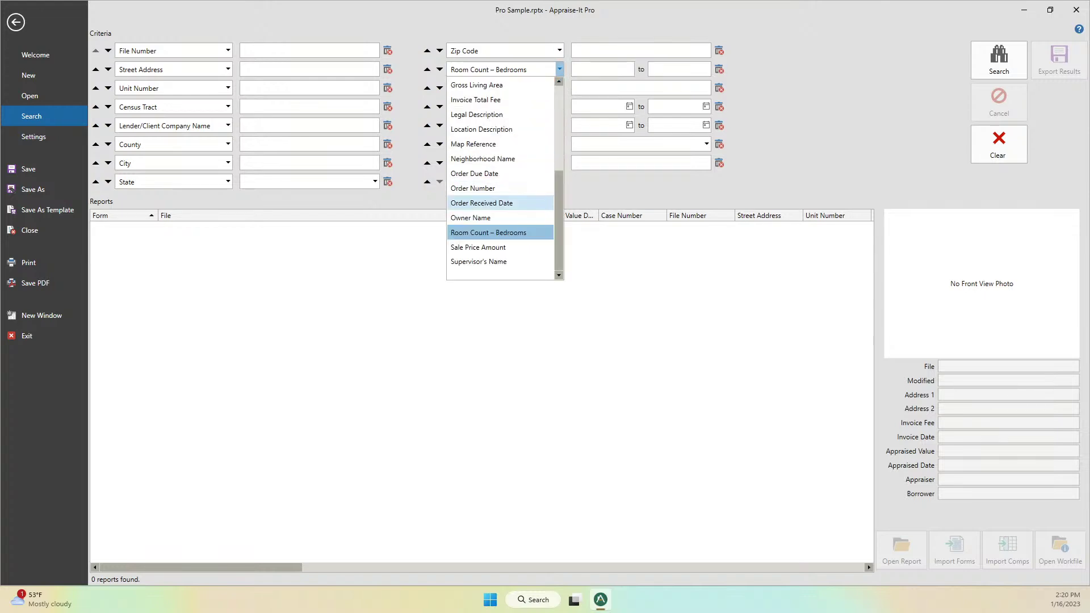
pyautogui.click(473, 188)
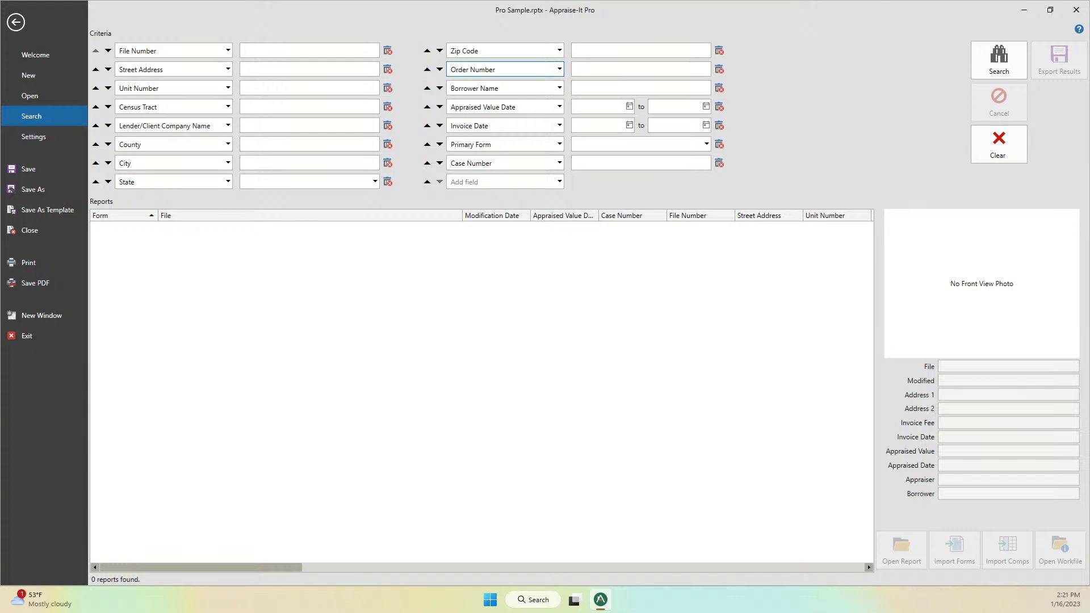
# Search the reports with all criteria left empty and open the workfile folder of pro sample.rptx from the results.
pyautogui.click(999, 59)
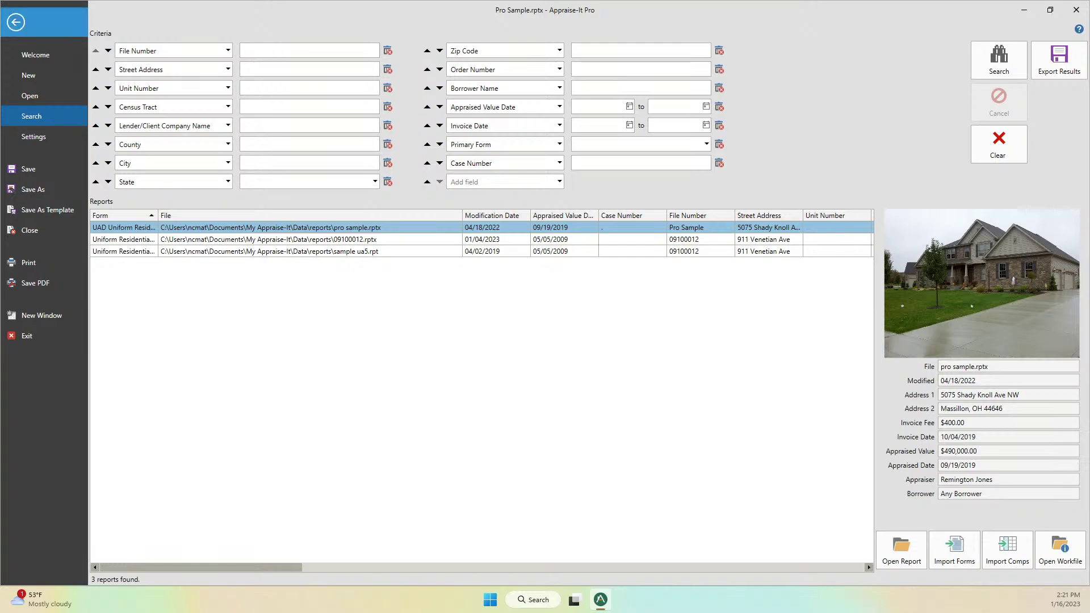
pyautogui.click(15, 22)
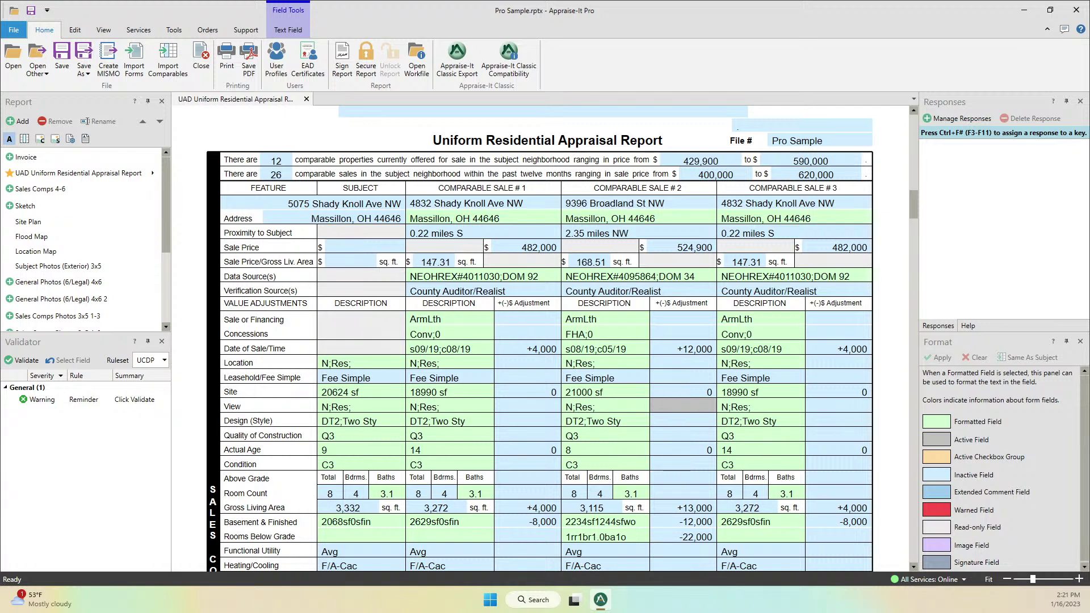
pyautogui.hotkey('alt', 'f')
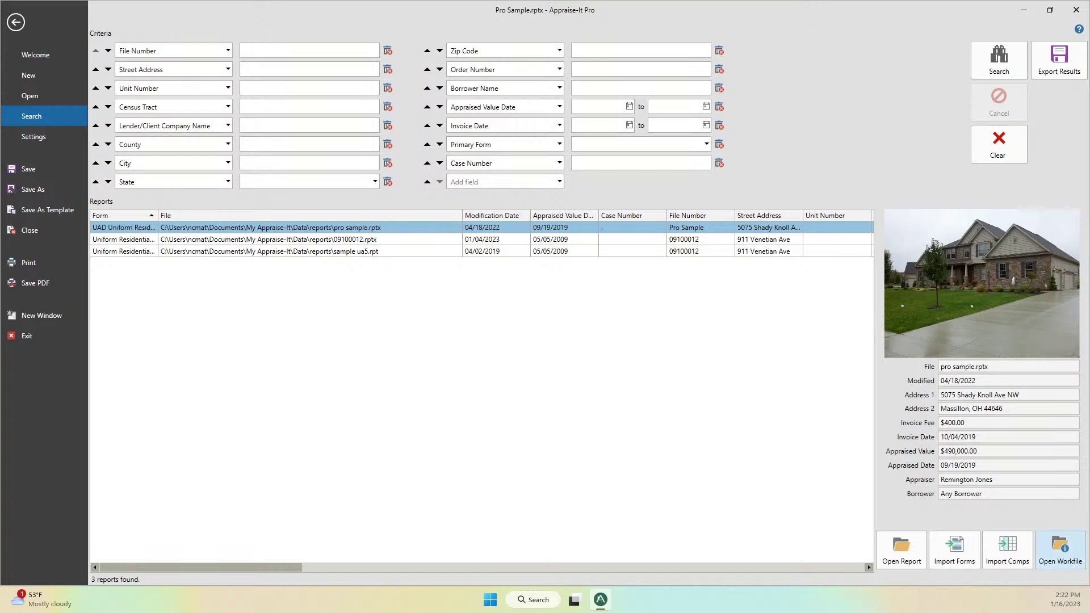
pyautogui.click(1061, 550)
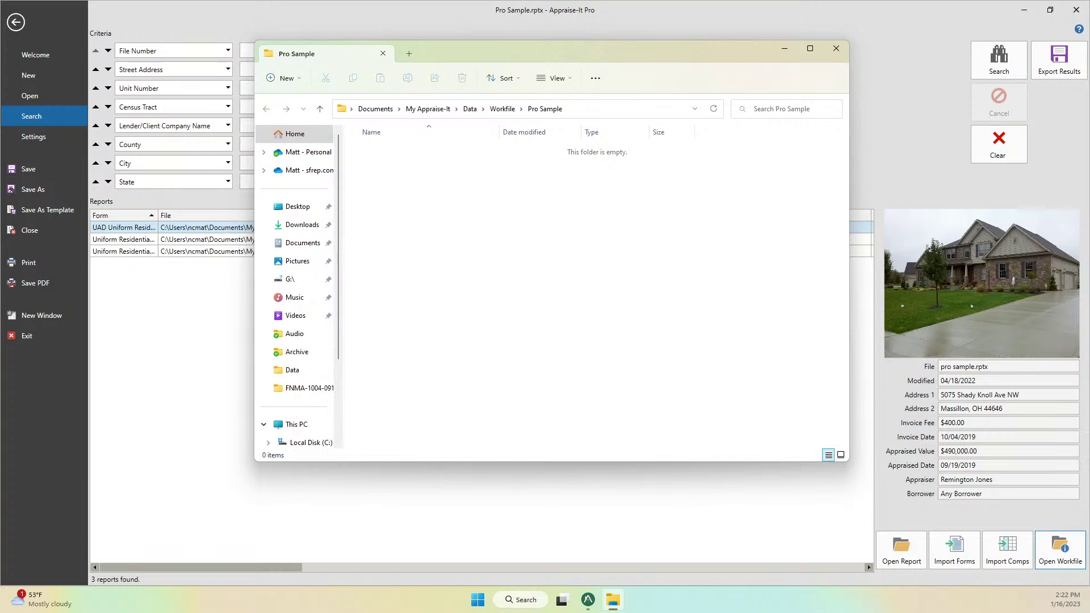
# Move the six image files from the desktop into the Pro Sample workfile folder, display them as thumbnails, and return to Appraise-It Pro.
pyautogui.click(1024, 10)
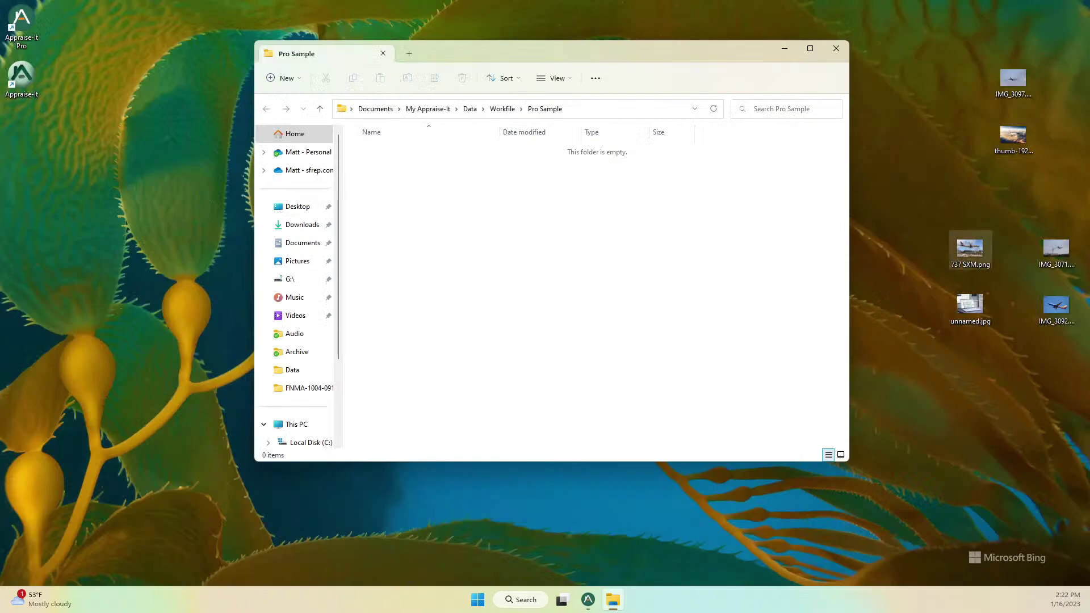
pyautogui.moveTo(926, 52); pyautogui.dragTo(590, 227)
pyautogui.rightClick(971, 251)
pyautogui.click(841, 454)
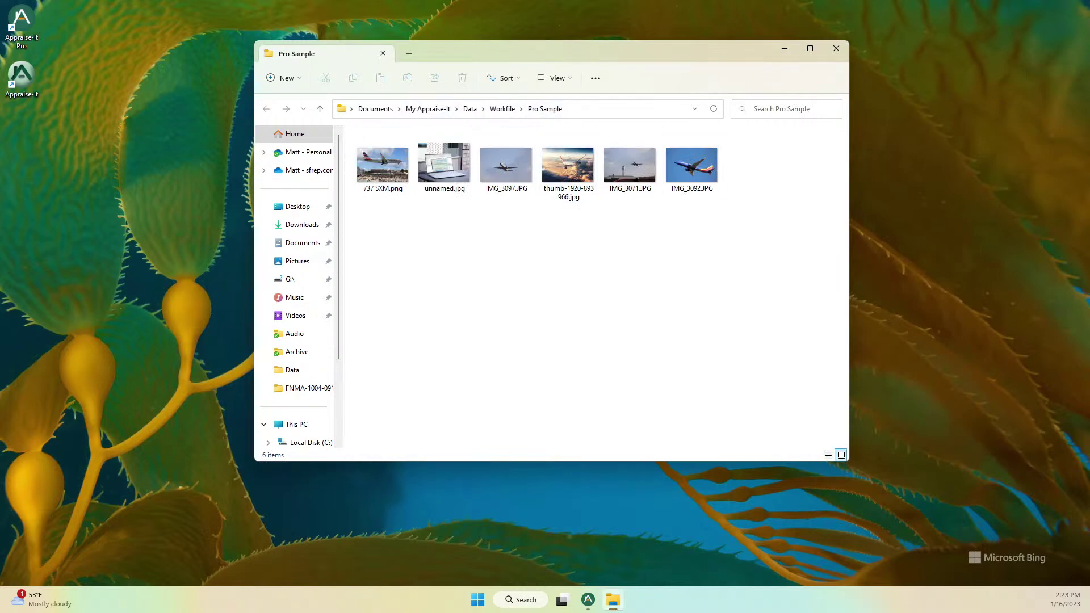
pyautogui.click(836, 48)
pyautogui.click(601, 600)
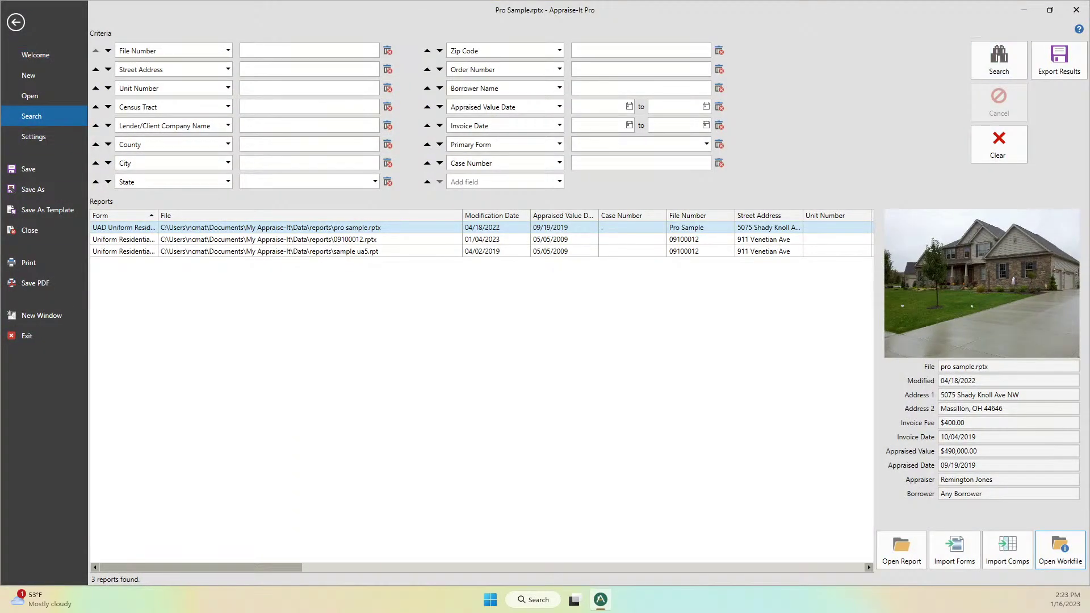
# Reopen the workfile folder of the pro sample.rptx search result and close it again.
pyautogui.click(266, 239)
pyautogui.click(267, 227)
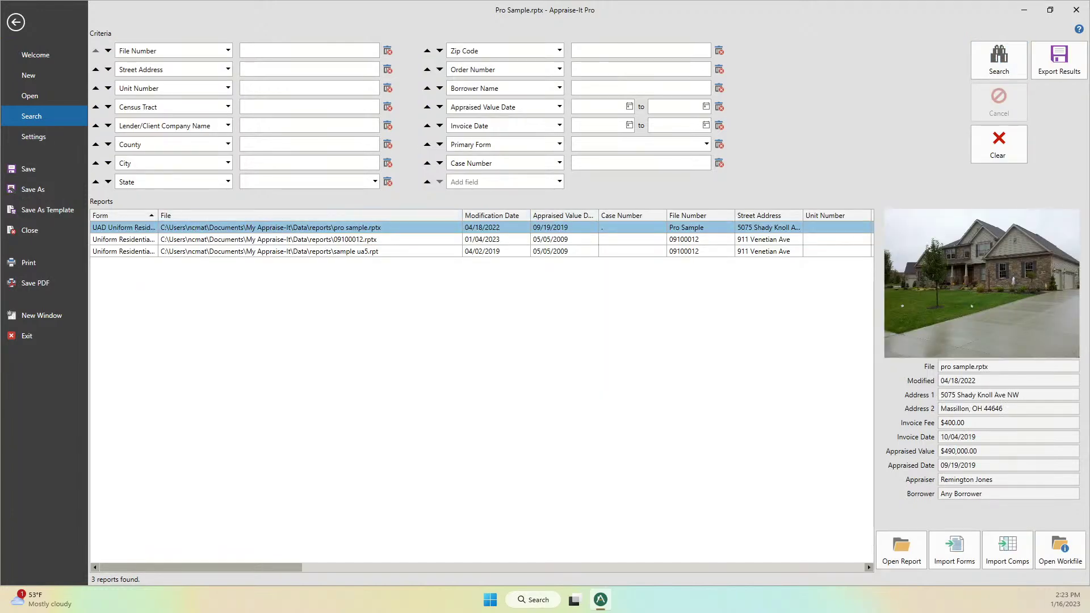
pyautogui.click(1061, 548)
pyautogui.click(837, 48)
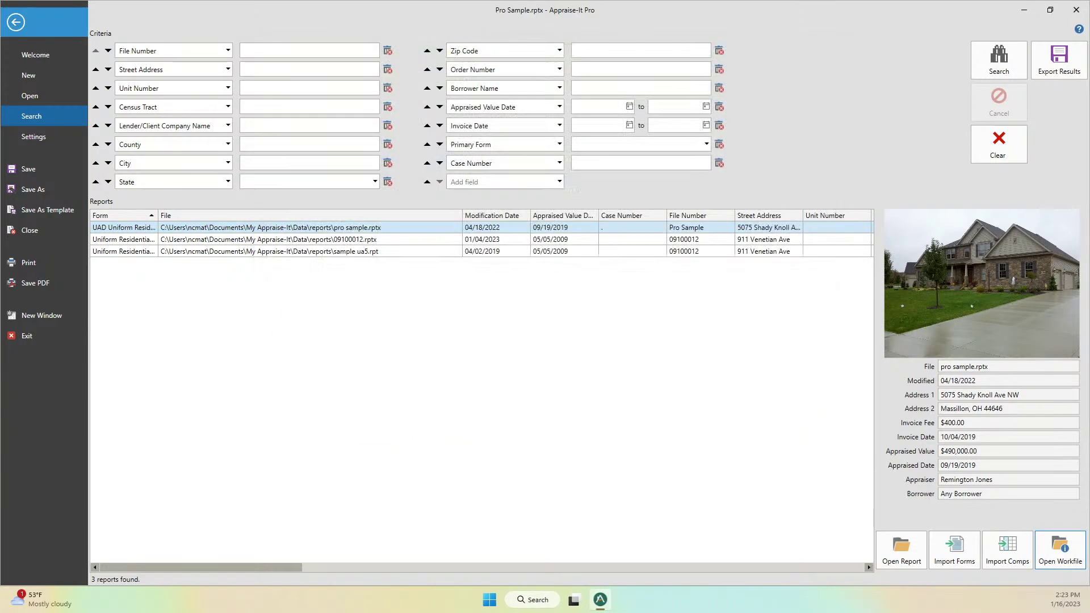
# Return to the open report, check the images stored in its workfile folder, and close the folder.
pyautogui.press('Escape')
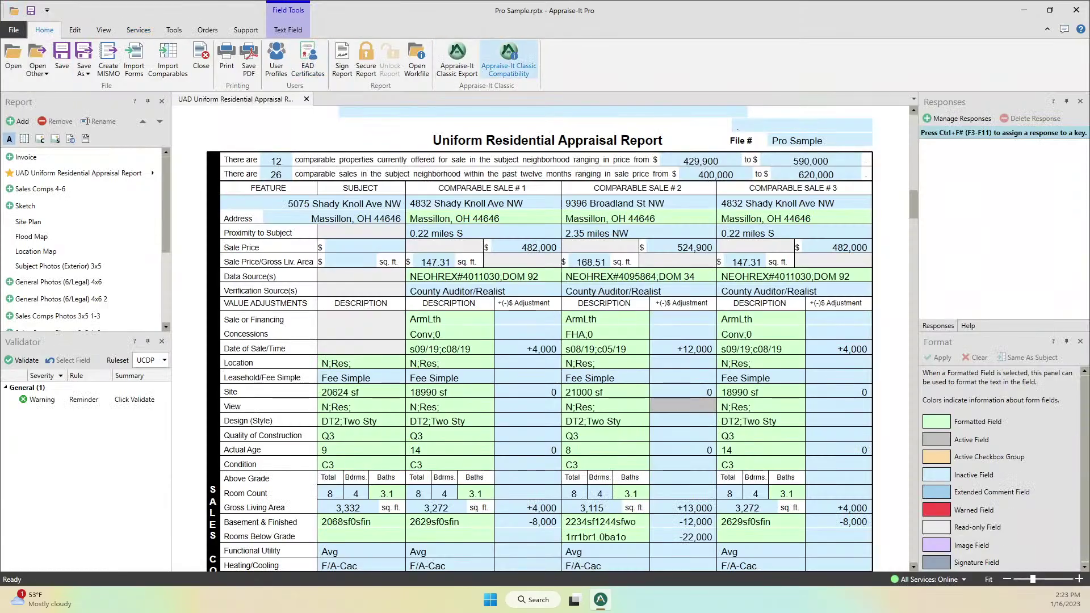
pyautogui.click(417, 57)
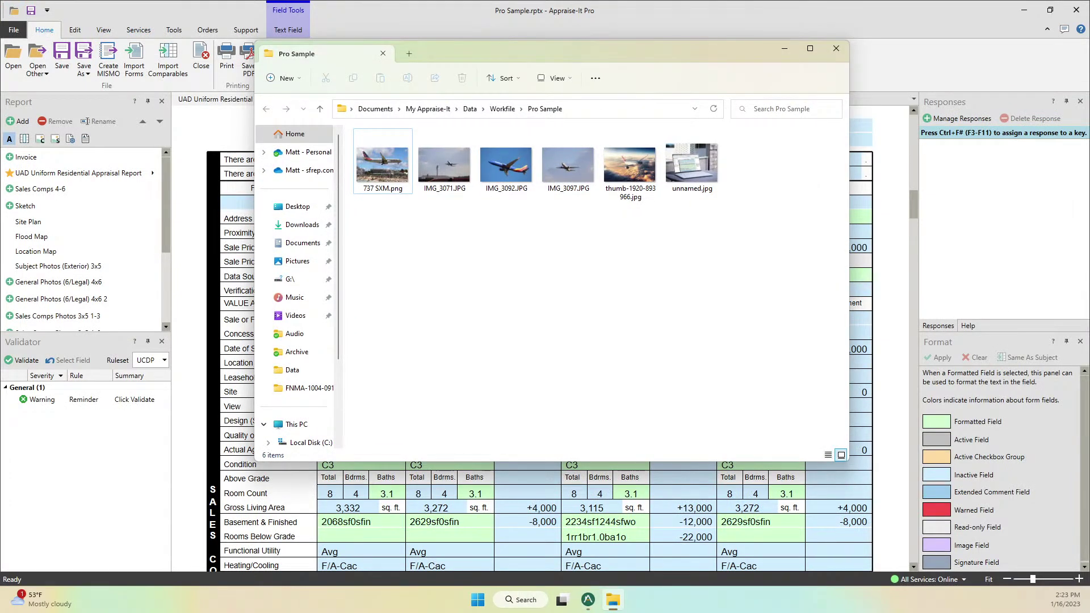
pyautogui.moveTo(761, 157); pyautogui.dragTo(386, 247)
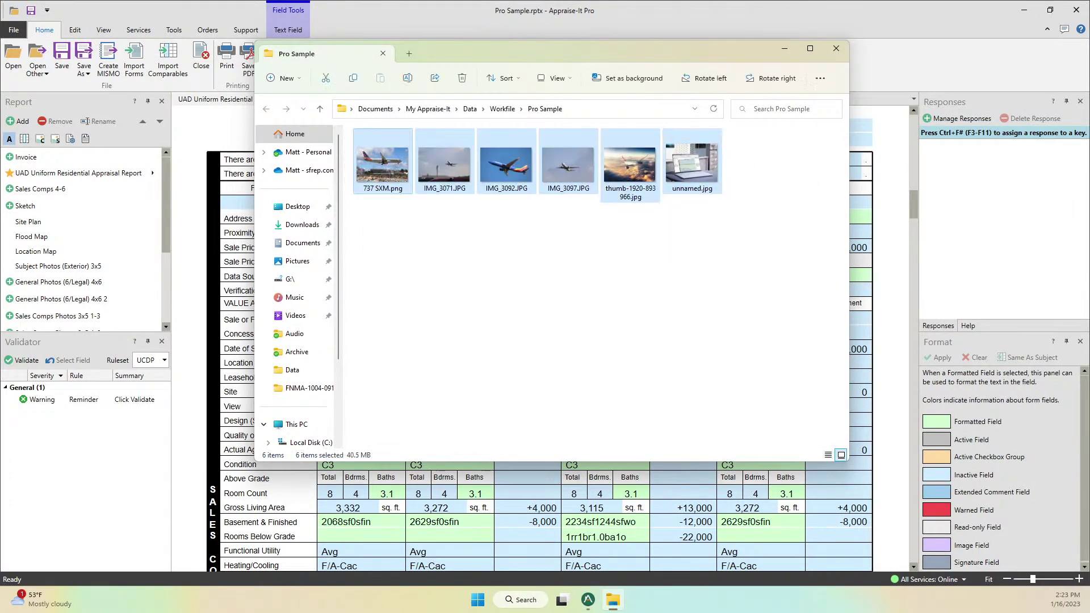
pyautogui.click(387, 247)
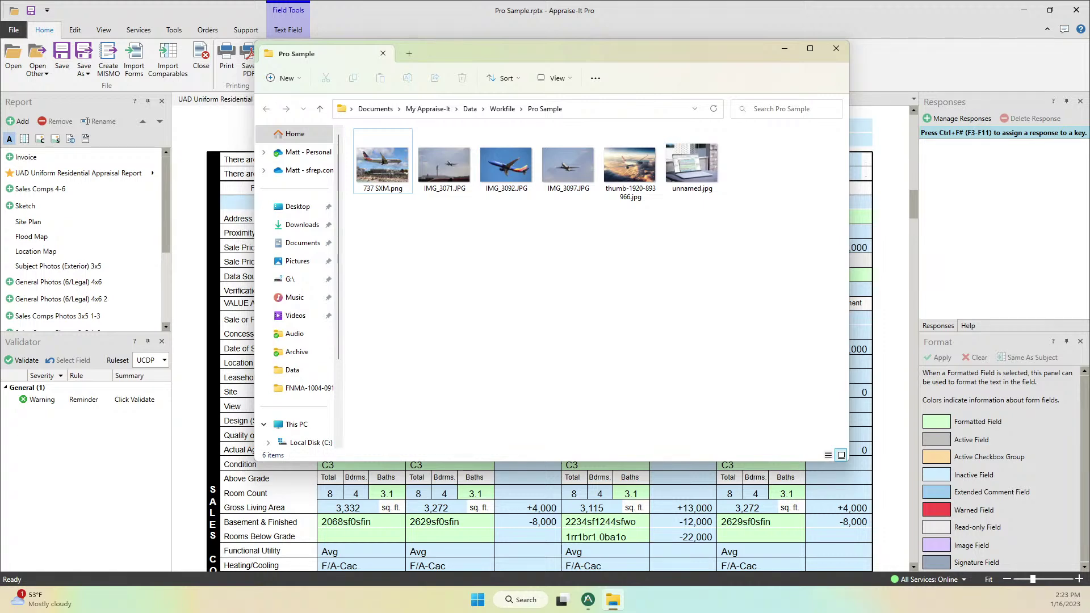
pyautogui.click(836, 49)
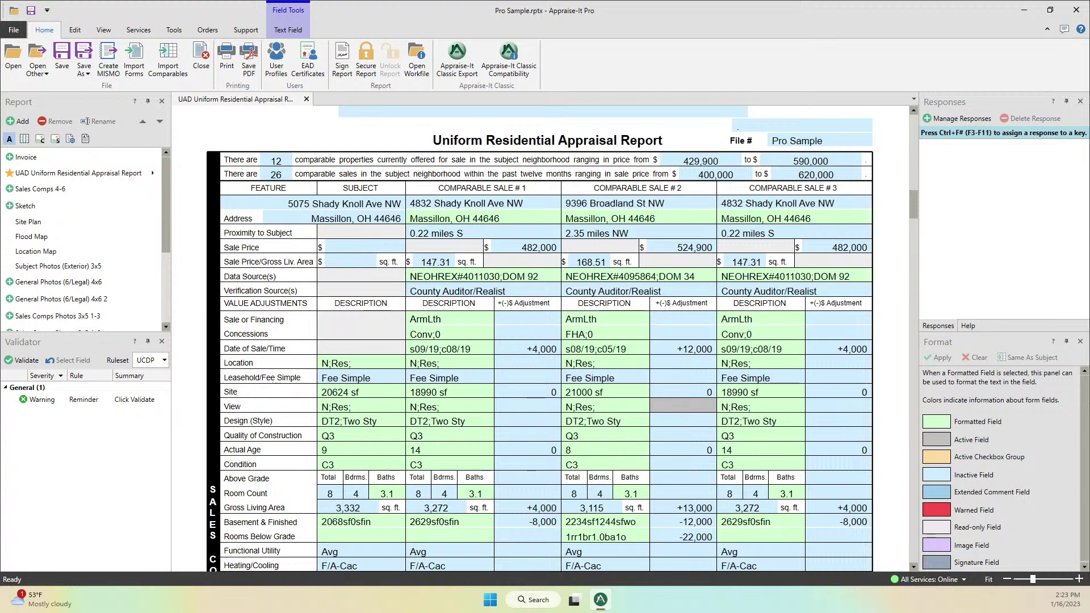
# Look up the help for the View adjustment field of Comparable Sale #2, and return to the Responses panel.
pyautogui.scroll(5, 545, 341)
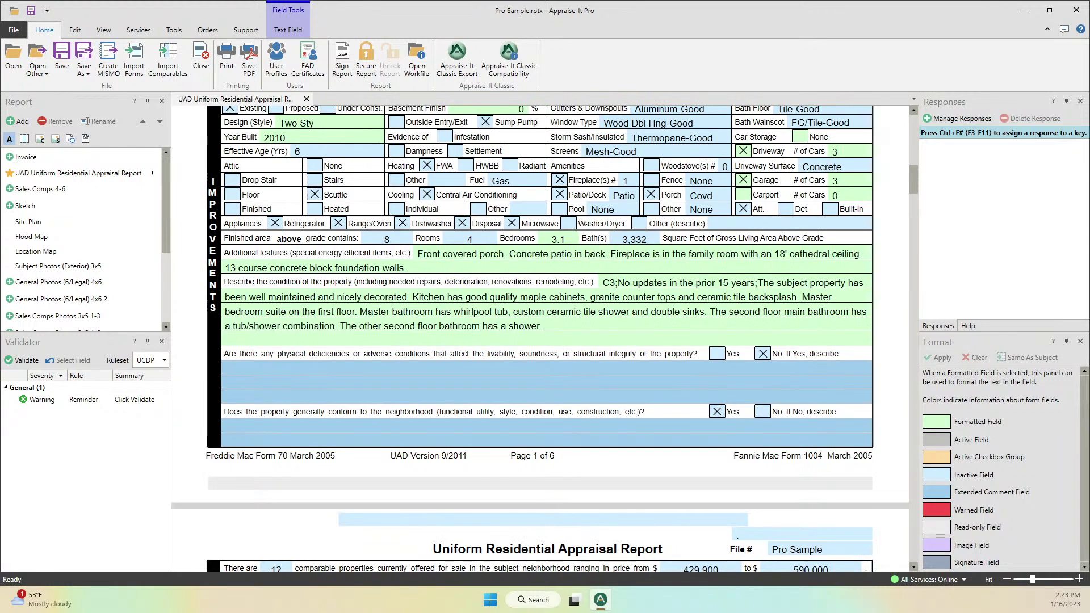
pyautogui.scroll(-7, 546, 341)
pyautogui.scroll(-3, 546, 341)
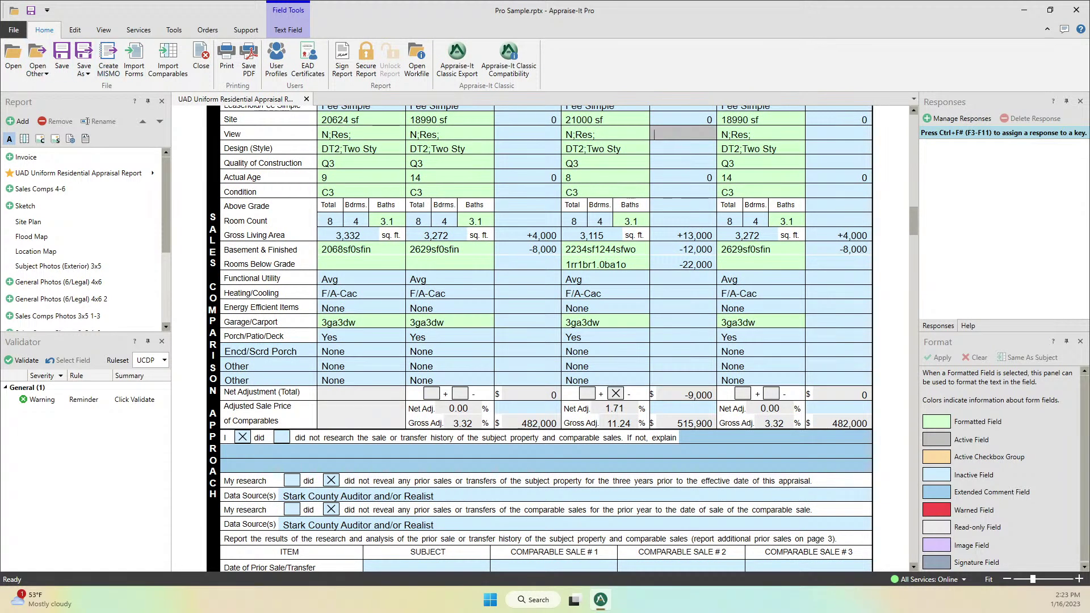
pyautogui.press('F1')
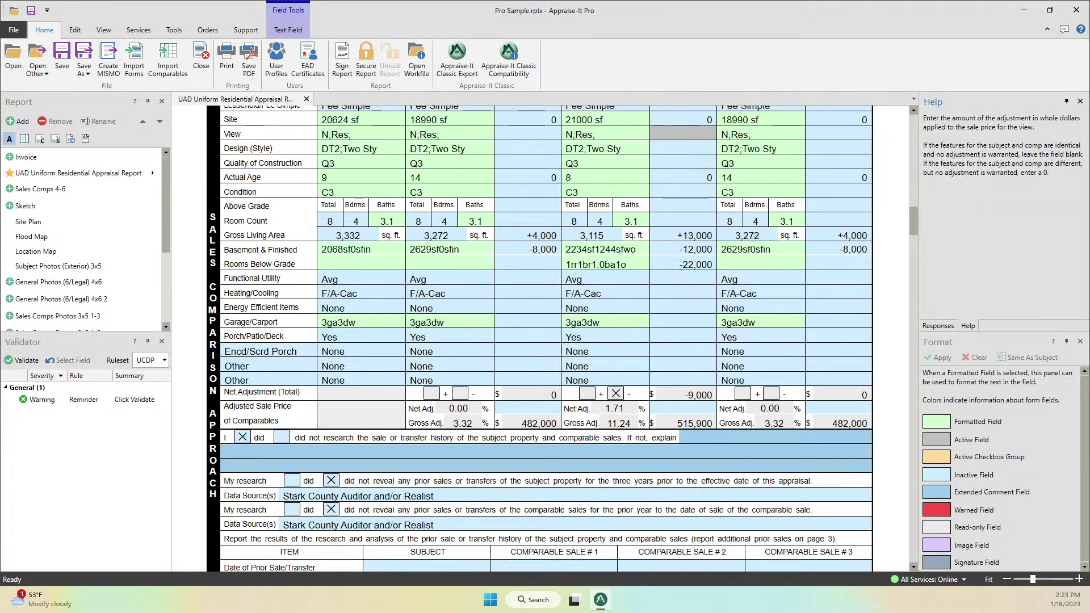
pyautogui.press('F1')
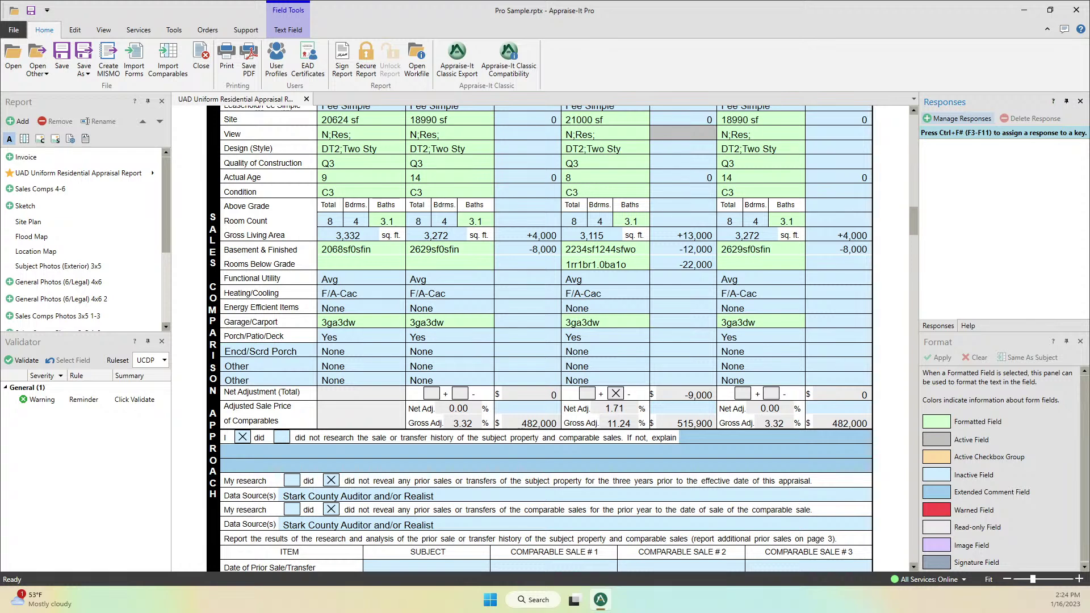
# Dock the Responses panel above the Validator panel and move the Report panel over to the Format panel's side.
pyautogui.moveTo(19, 102); pyautogui.dragTo(681, 241)
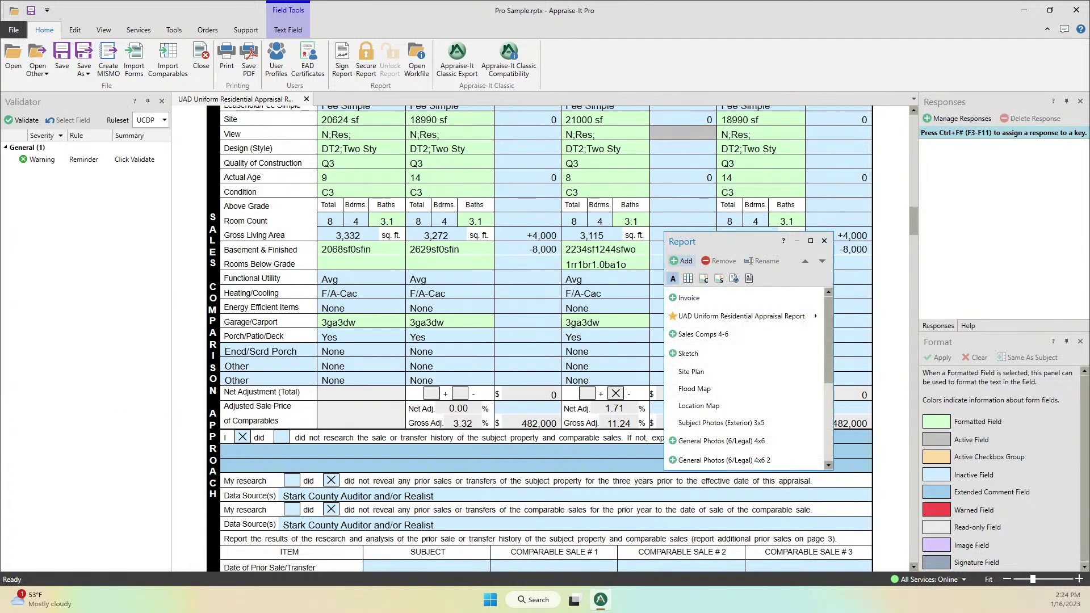
pyautogui.moveTo(945, 101)
pyautogui.mouseDown()
pyautogui.moveTo(346, 151)
pyautogui.moveTo(329, 170)
pyautogui.moveTo(287, 164)
pyautogui.moveTo(85, 227)
pyautogui.moveTo(85, 324)
pyautogui.moveTo(107, 250)
pyautogui.moveTo(63, 333)
pyautogui.moveTo(79, 332)
pyautogui.moveTo(85, 309)
pyautogui.mouseUp()
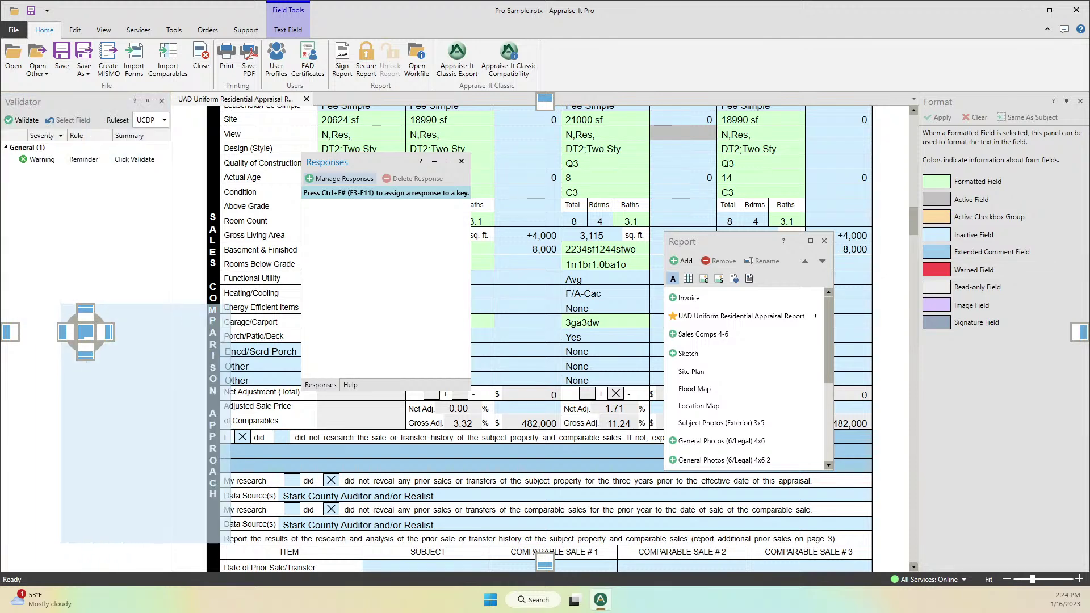
pyautogui.moveTo(85, 311); pyautogui.dragTo(85, 311)
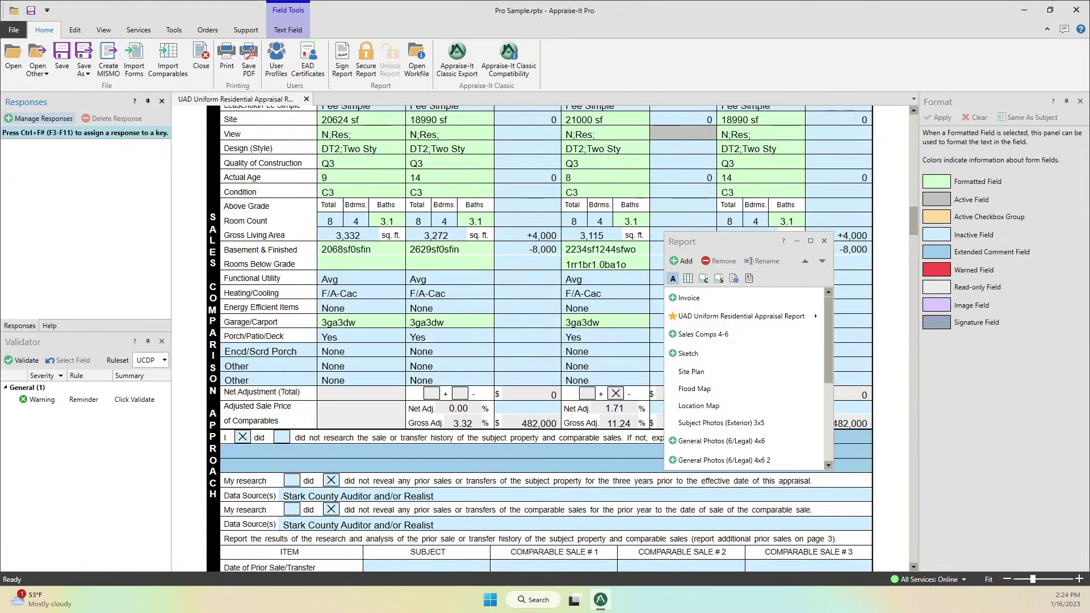
pyautogui.moveTo(715, 241); pyautogui.dragTo(1004, 313)
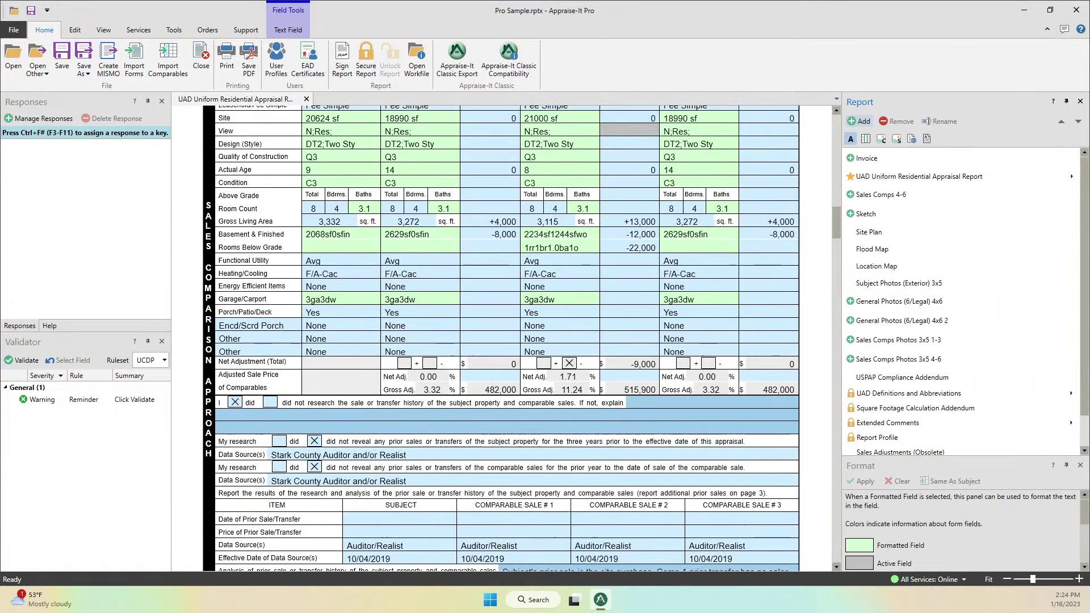
pyautogui.moveTo(860, 101); pyautogui.dragTo(608, 164)
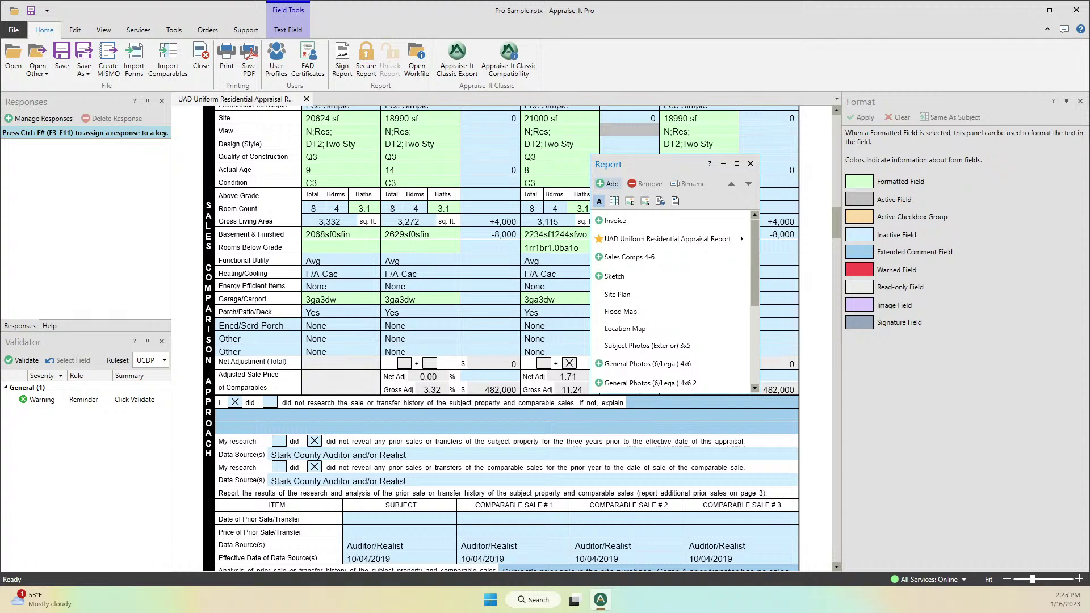
pyautogui.moveTo(609, 164); pyautogui.dragTo(966, 332)
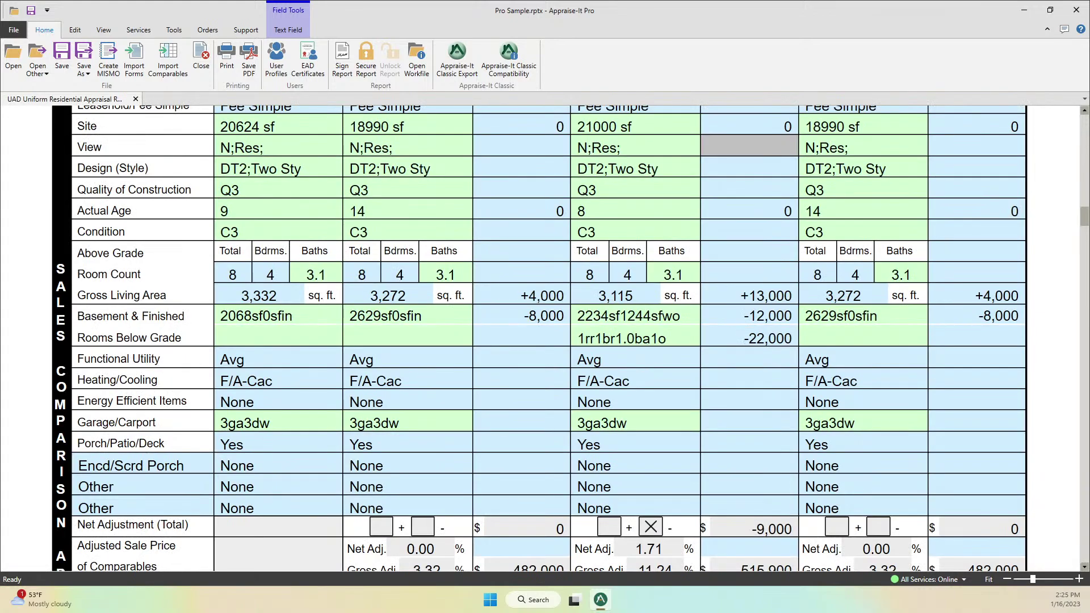
pyautogui.scroll(20, 539, 339)
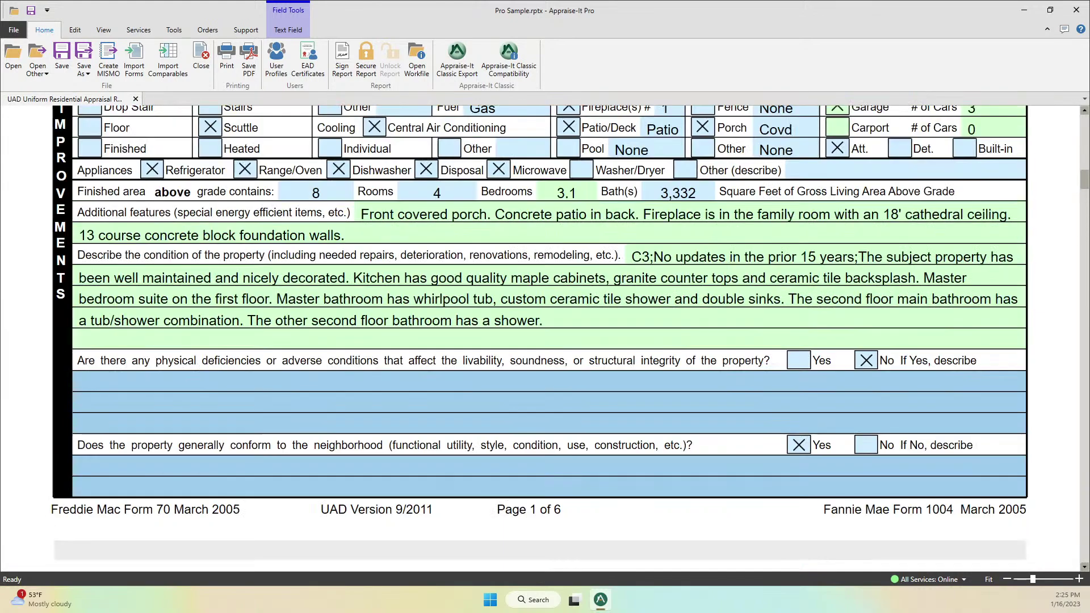
pyautogui.scroll(5, 539, 339)
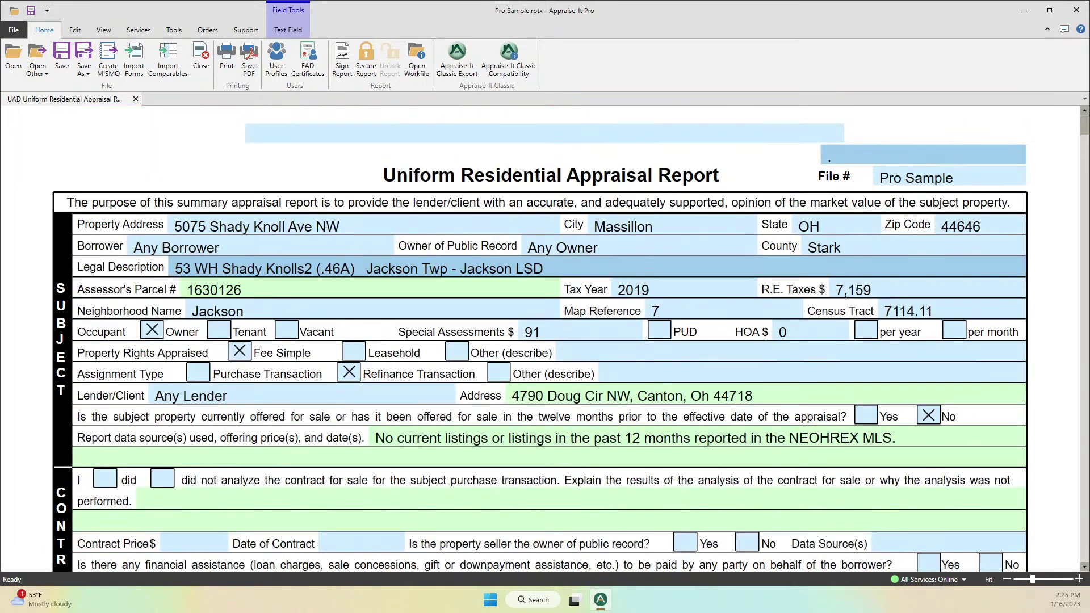
pyautogui.scroll(-20, 540, 339)
pyautogui.scroll(20, 539, 339)
pyautogui.scroll(-8, 540, 339)
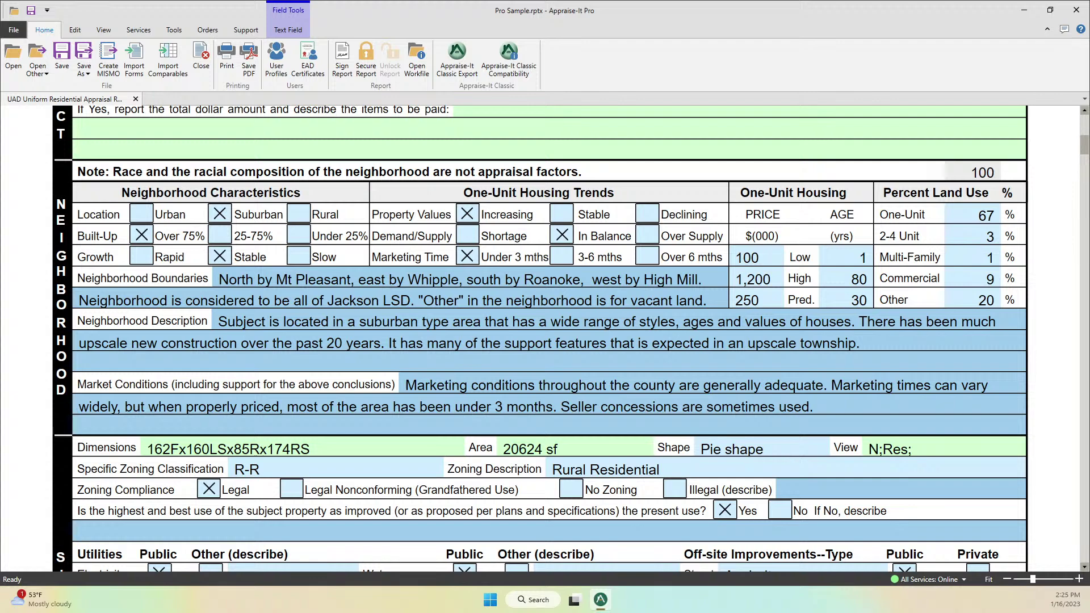
# Dock the Responses and Validator panels side by side above the form, with the Report and Format panels beneath Responses.
pyautogui.moveTo(63, 99); pyautogui.dragTo(546, 101)
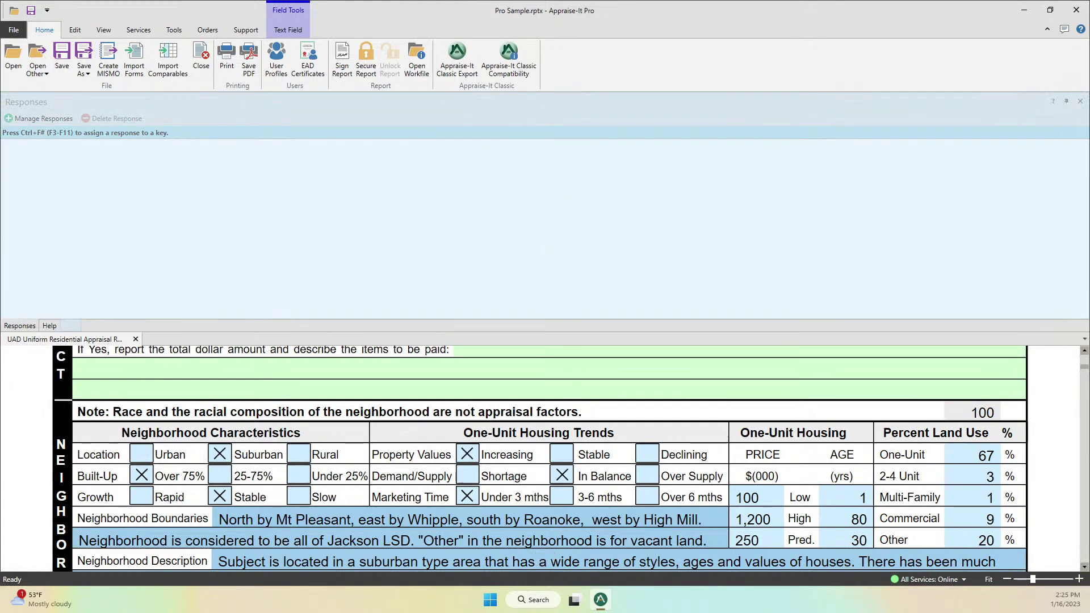
pyautogui.moveTo(26, 102); pyautogui.dragTo(568, 101)
pyautogui.moveTo(273, 234); pyautogui.dragTo(272, 234)
pyautogui.moveTo(568, 120); pyautogui.dragTo(250, 332)
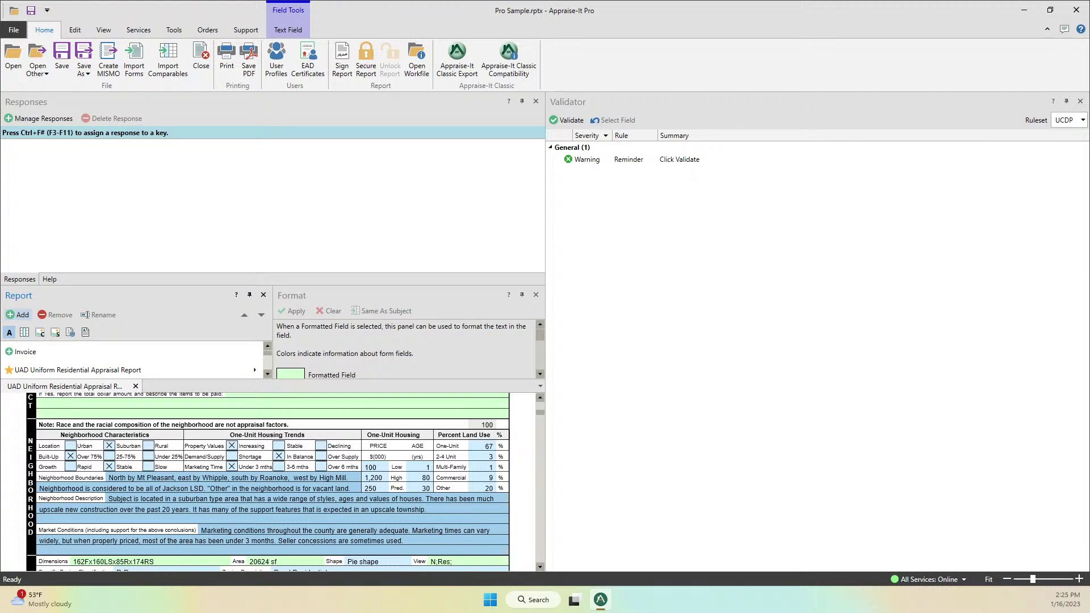
# Reset all dockable panels to their default positions, then enlarge the Report panel by lowering its border with the Validator panel.
pyautogui.click(103, 29)
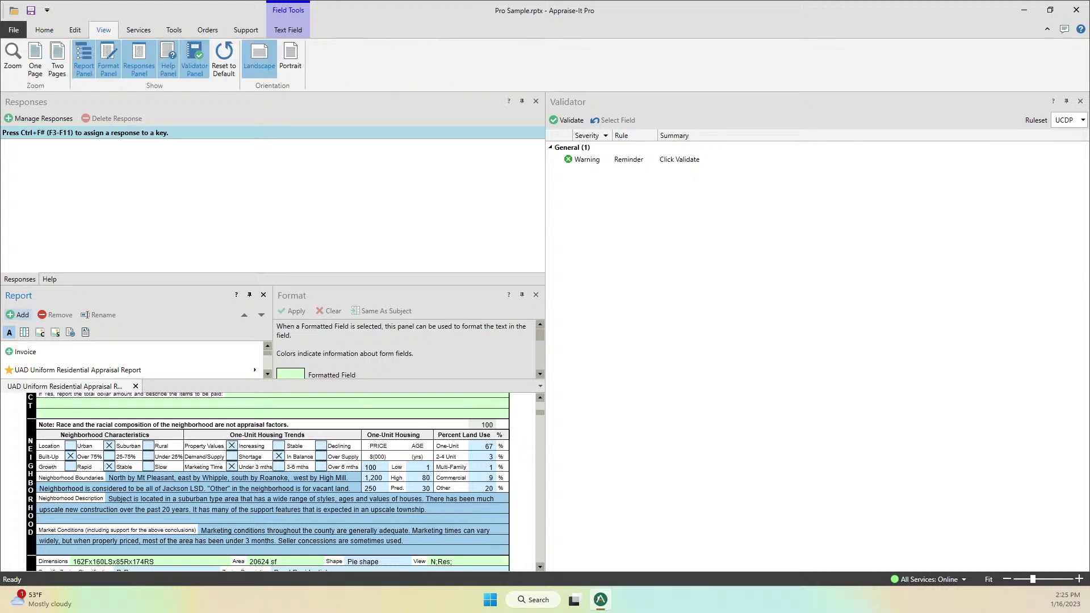
pyautogui.click(224, 57)
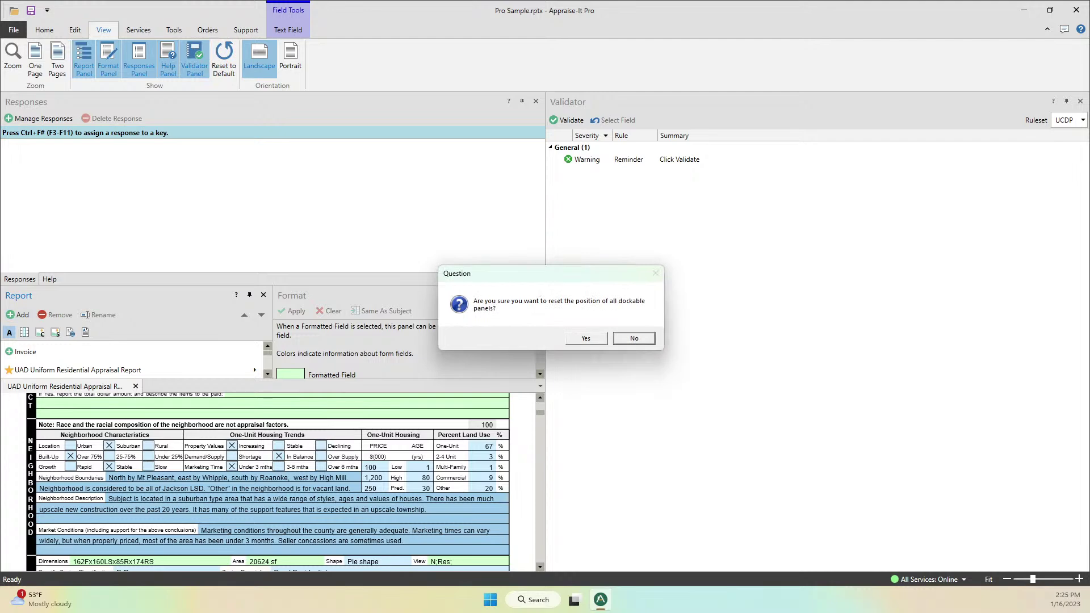
pyautogui.press('Left')
pyautogui.press('Return')
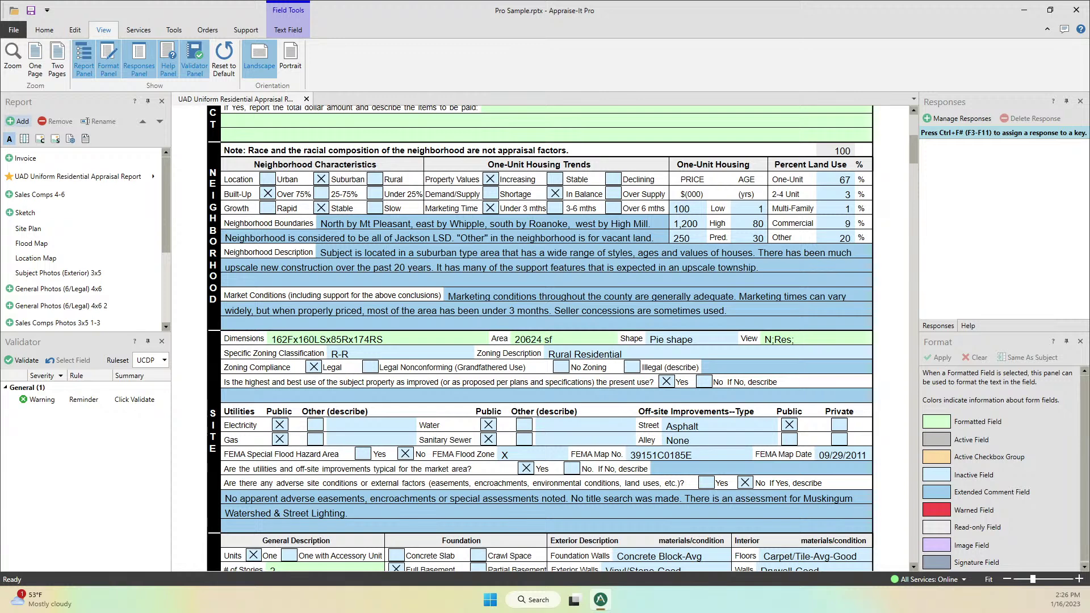
pyautogui.moveTo(86, 334); pyautogui.dragTo(85, 454)
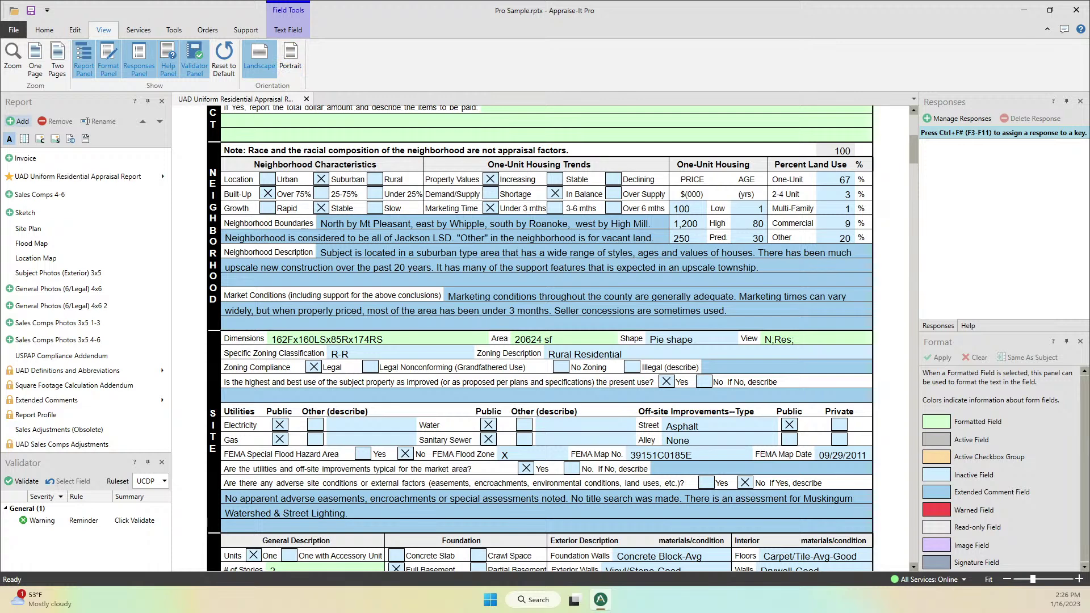
# Open the Report Profile, Flood Map and Sketch forms alongside the appraisal report.
pyautogui.click(57, 322)
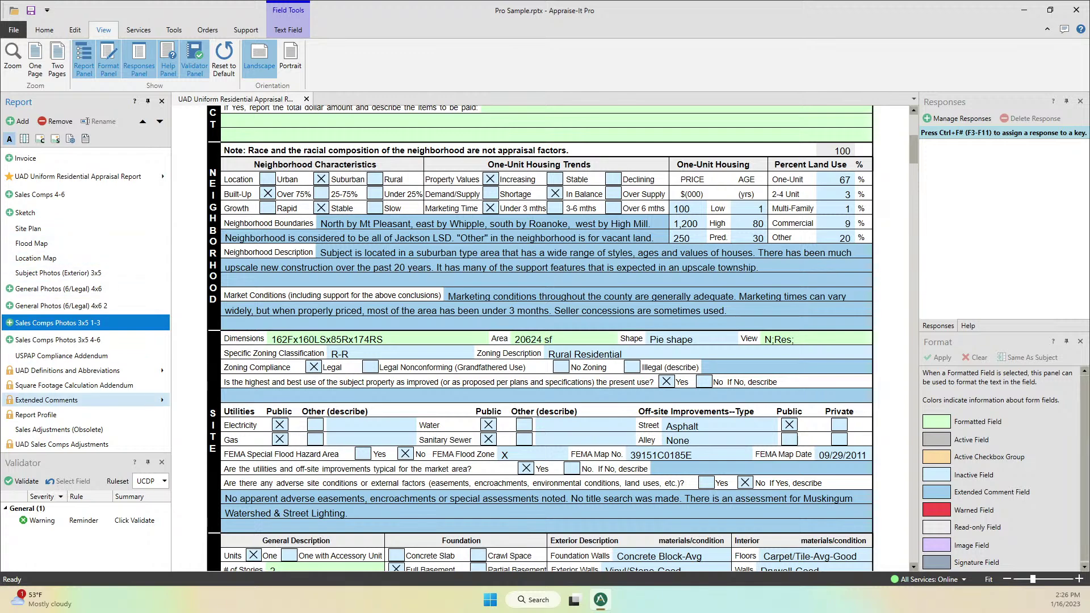
pyautogui.click(36, 415)
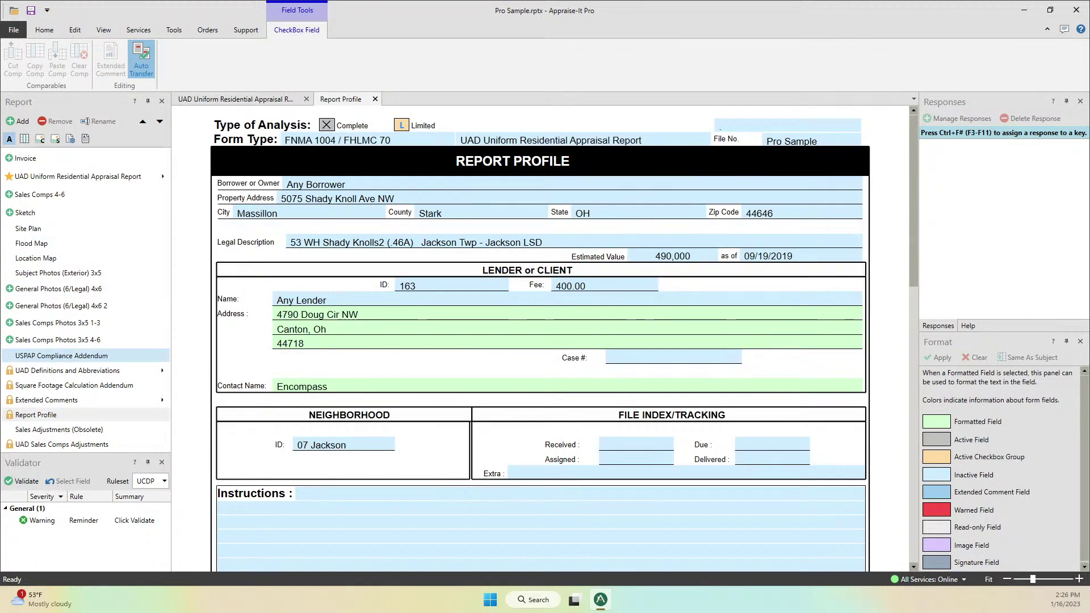
pyautogui.click(31, 243)
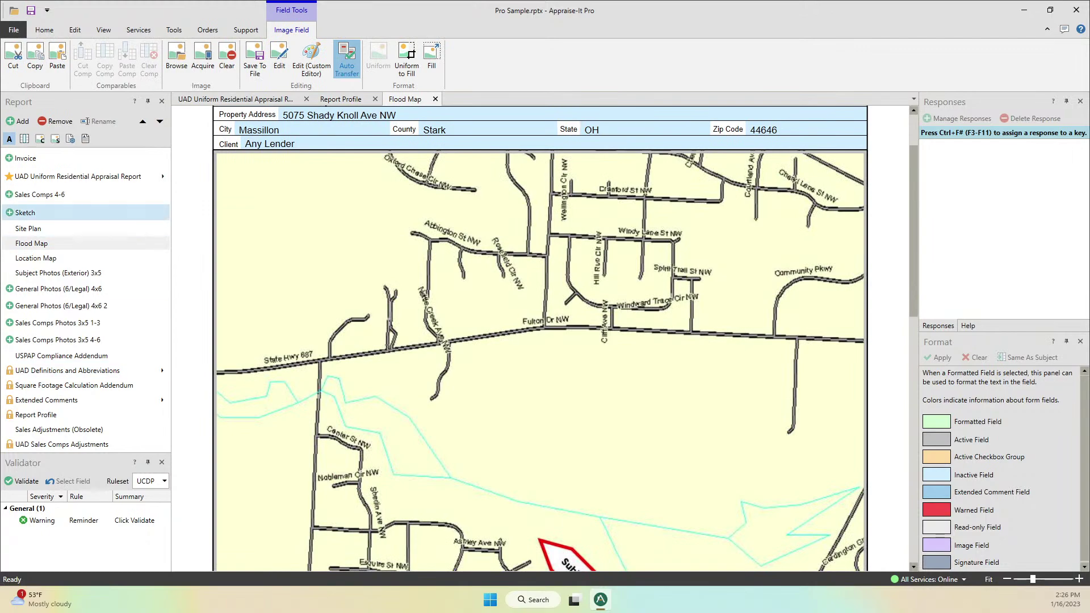
pyautogui.click(25, 212)
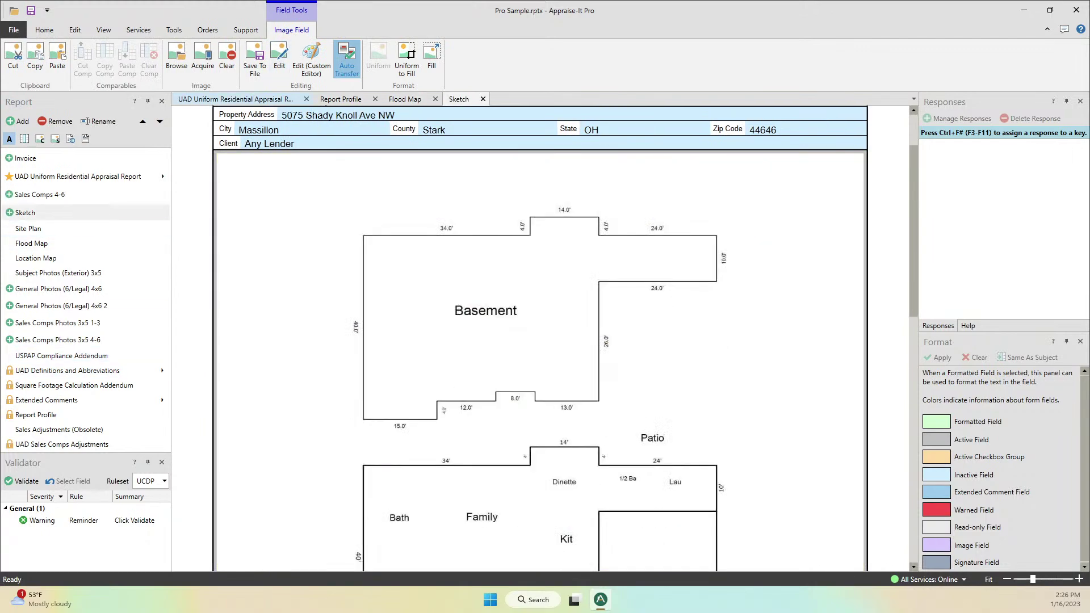
# Rearrange the open form tabs, pulling Report Profile into its own window and docking it back between Sketch and Flood Map.
pyautogui.hotkey('ctrl', 'Tab')
pyautogui.hotkey('ctrl', 'Tab')
pyautogui.hotkey('ctrl', 'Tab')
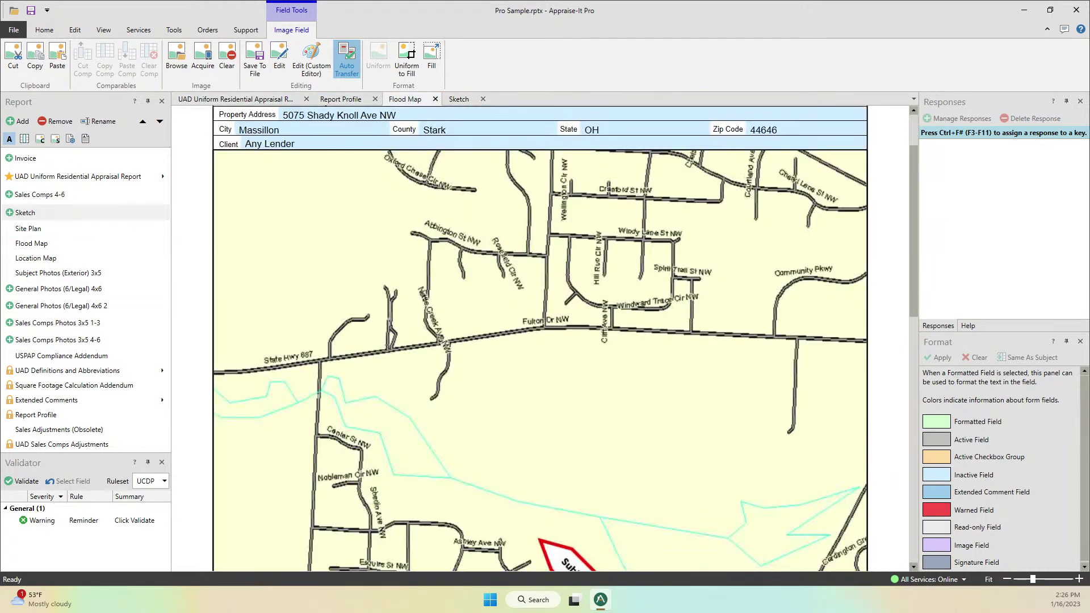
pyautogui.hotkey('ctrl', 'Tab')
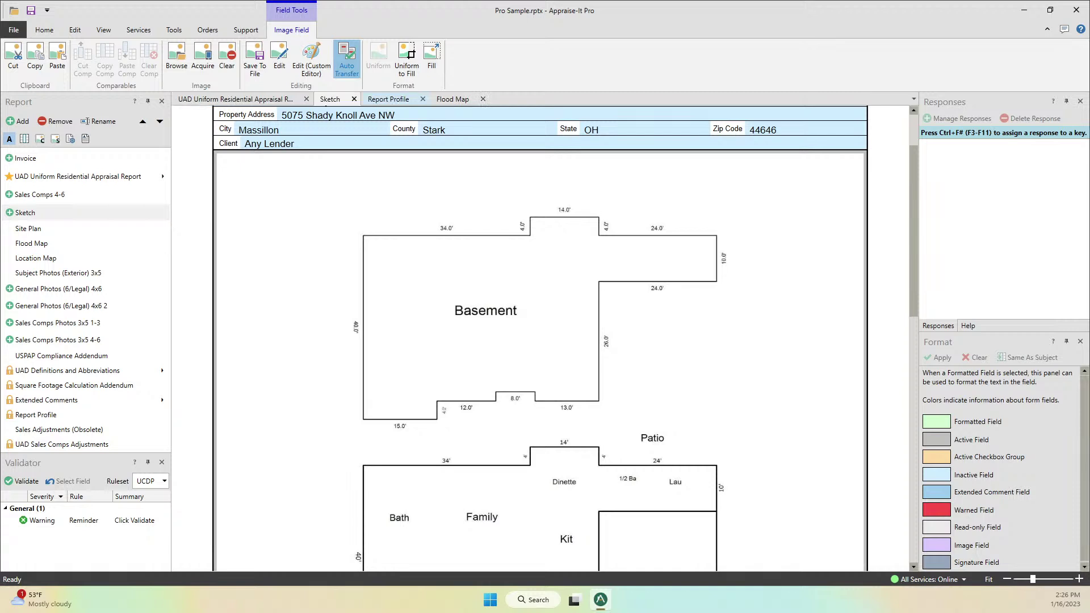
pyautogui.hotkey('ctrl', 'Tab')
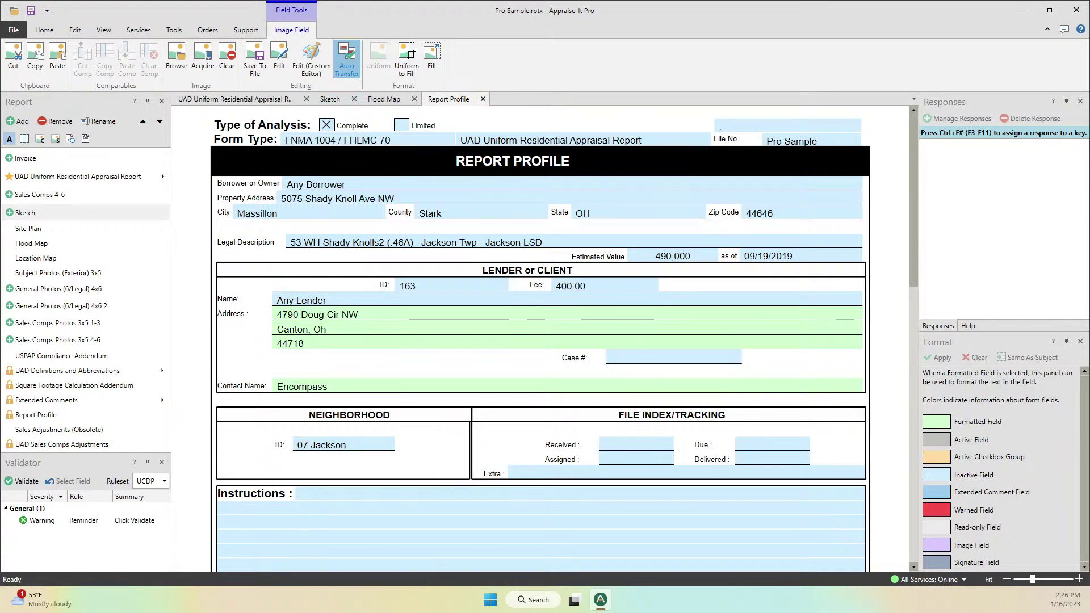
pyautogui.moveTo(448, 99); pyautogui.dragTo(547, 166)
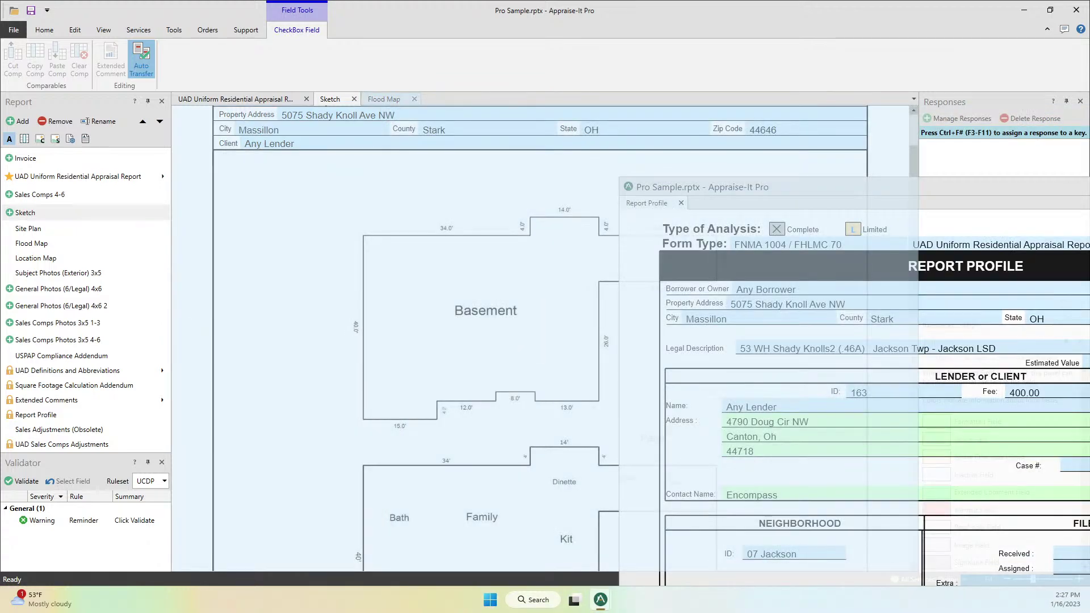
pyautogui.moveTo(682, 187); pyautogui.dragTo(681, 187)
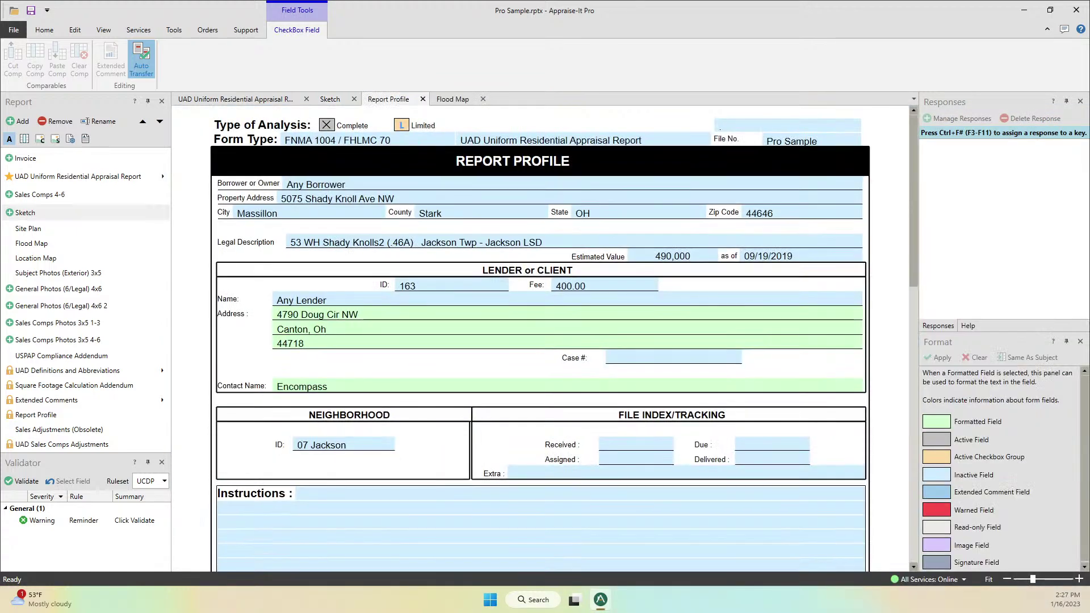
# Close all open forms and reopen the UAD Uniform Residential Appraisal Report form.
pyautogui.click(483, 98)
pyautogui.click(422, 99)
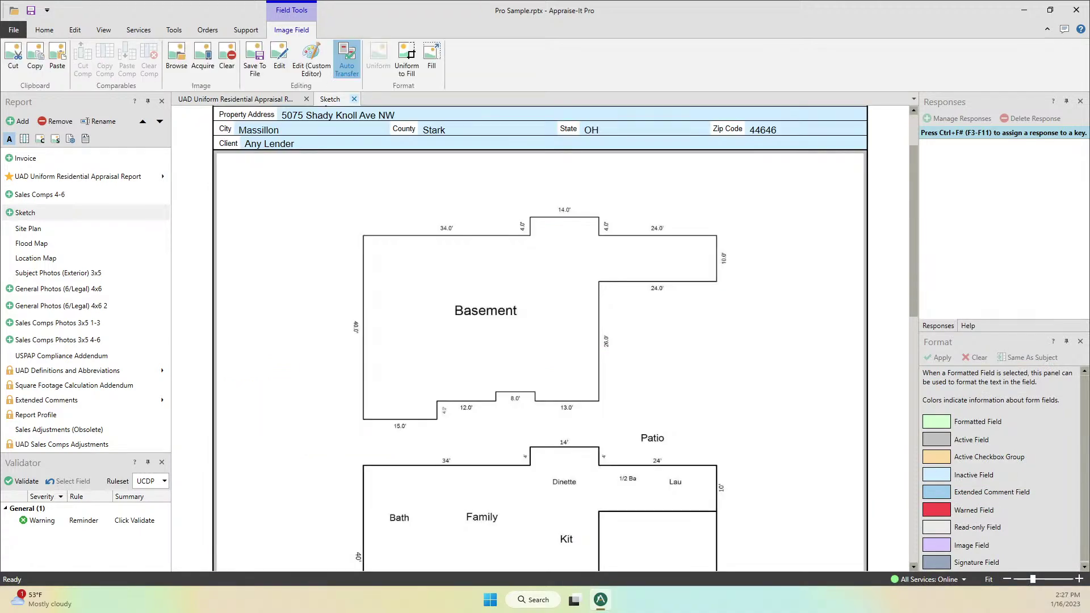
pyautogui.click(354, 99)
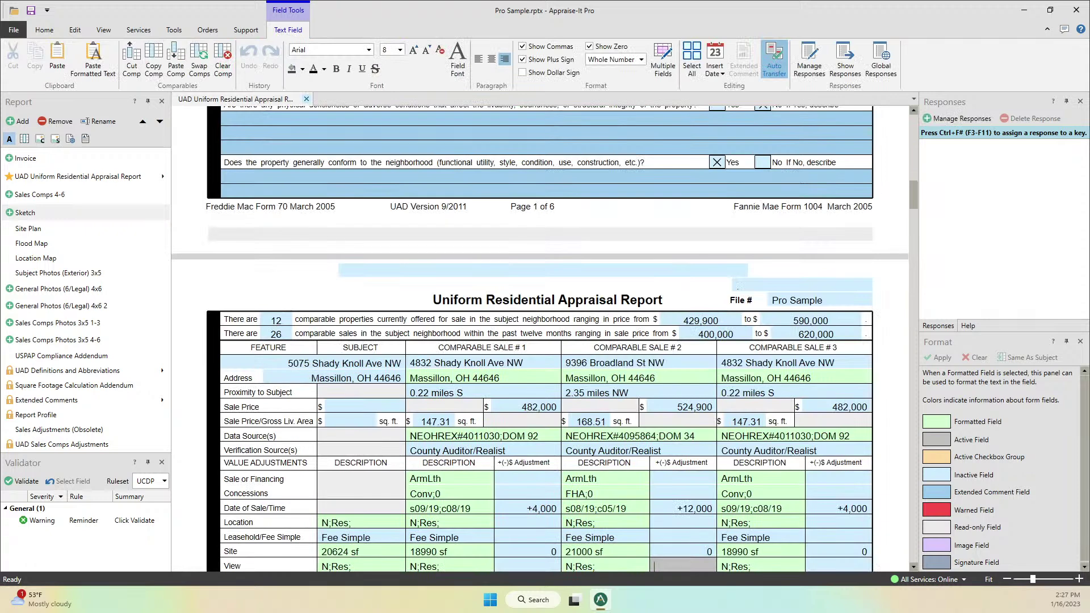
pyautogui.click(307, 98)
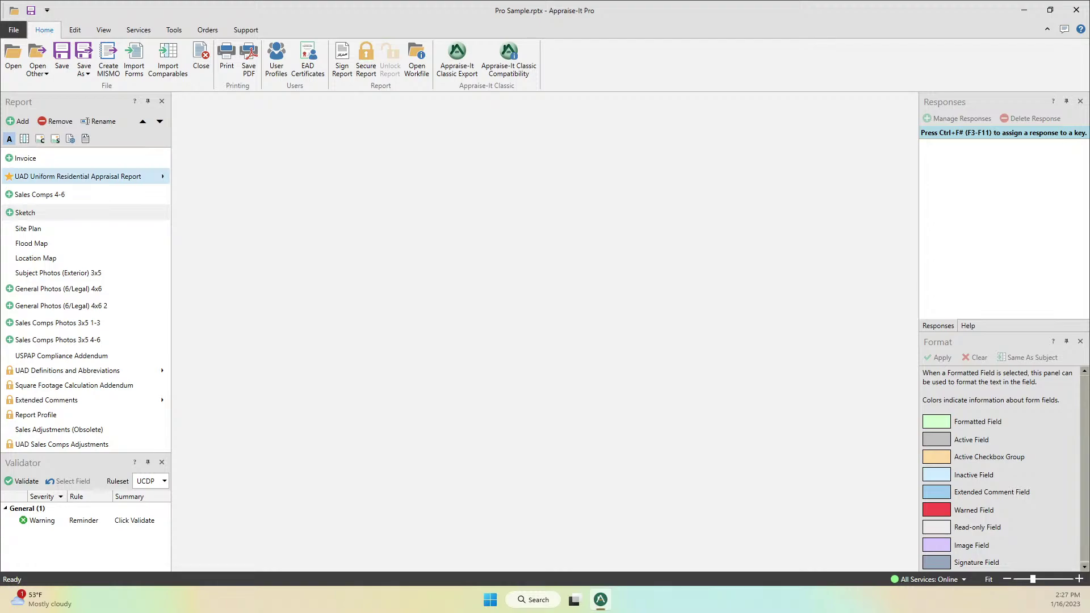
pyautogui.click(78, 176)
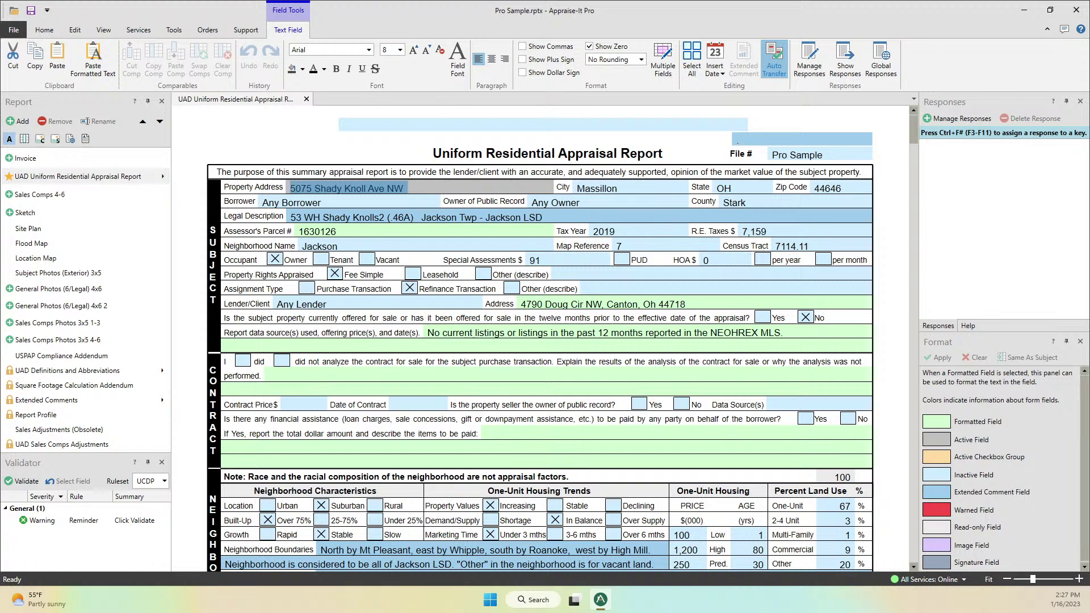
# Insert the date 01/20/2023 from the calendar into the contract analysis comment field, then delete it from the field.
pyautogui.click(269, 376)
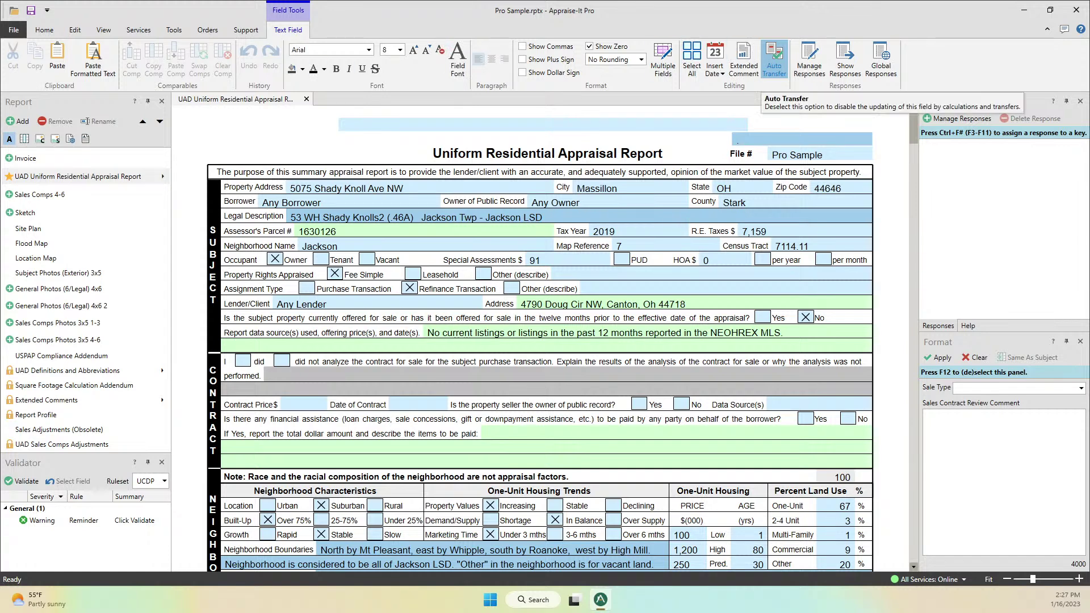
pyautogui.click(716, 67)
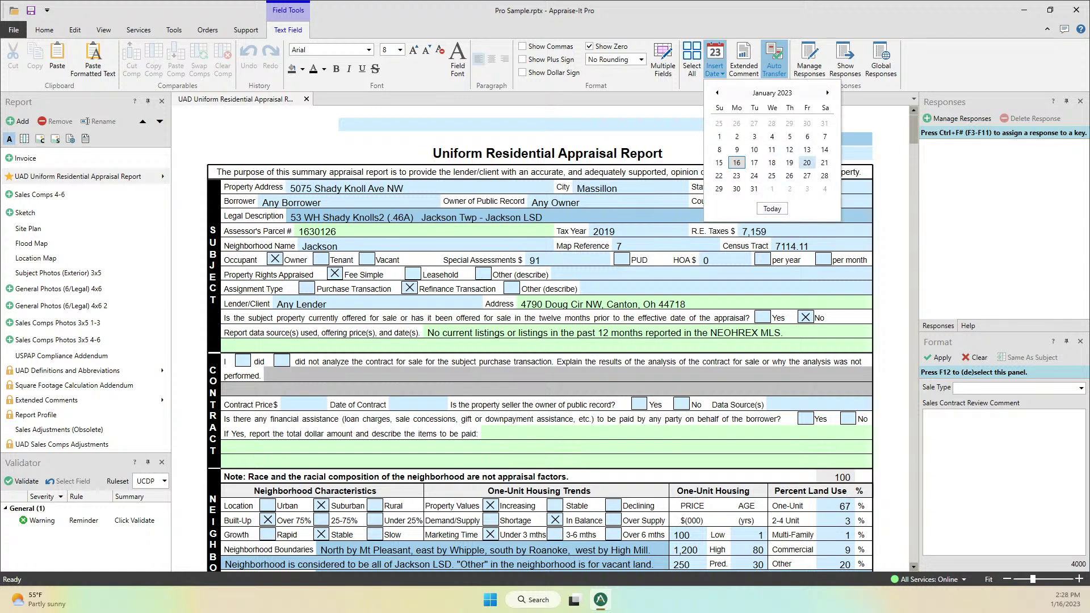
pyautogui.click(807, 163)
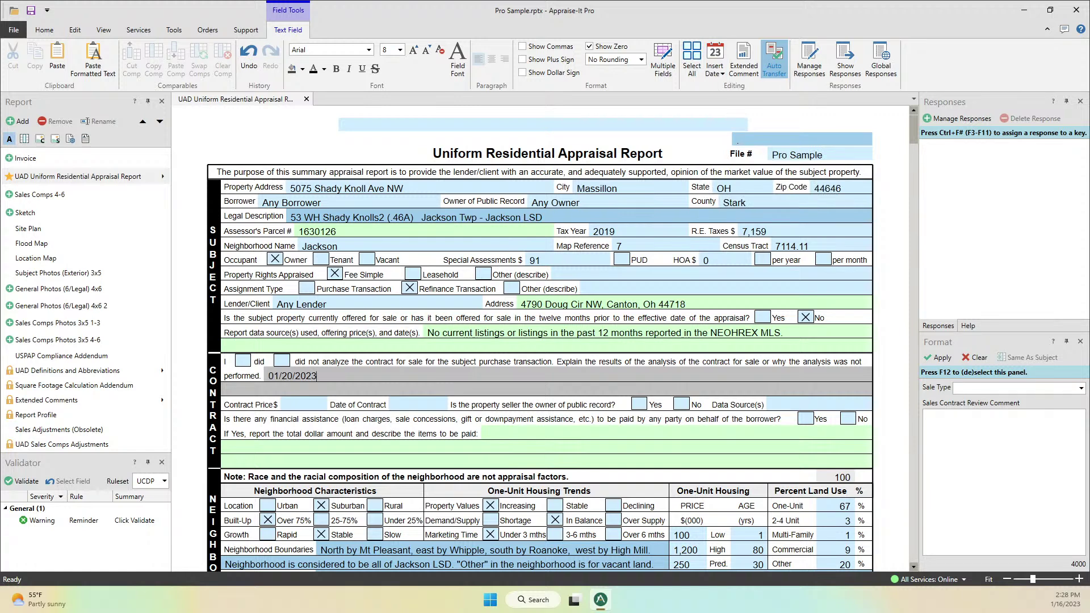
pyautogui.hotkey('shift', 'Home')
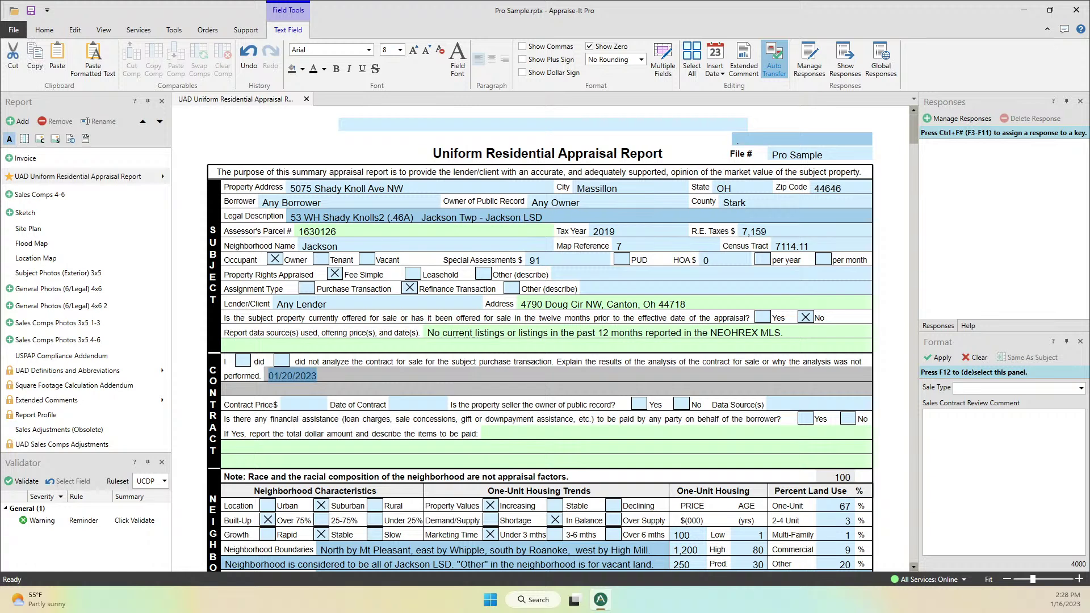
pyautogui.press('Delete')
# Clear the subject's Census Tract field and fill it in with the Get Census Tract service.
pyautogui.click(792, 246)
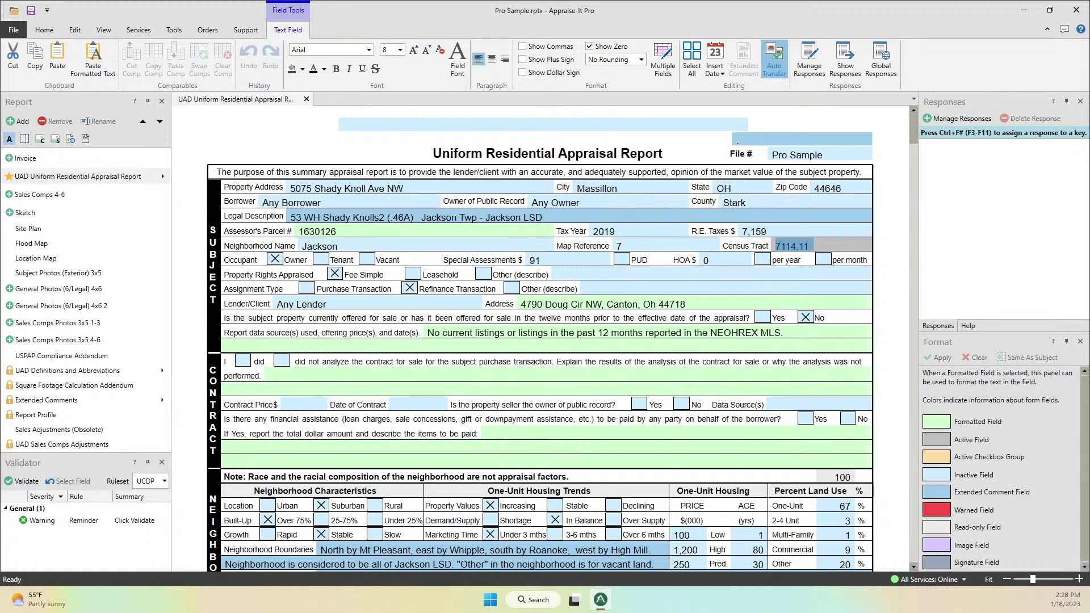
pyautogui.press('Delete')
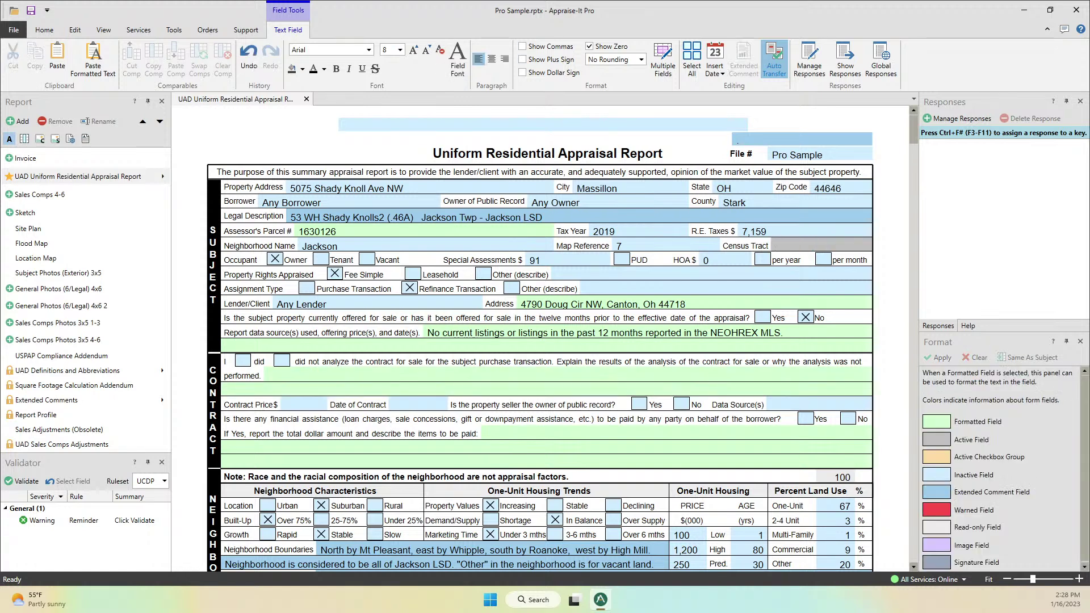
pyautogui.click(139, 30)
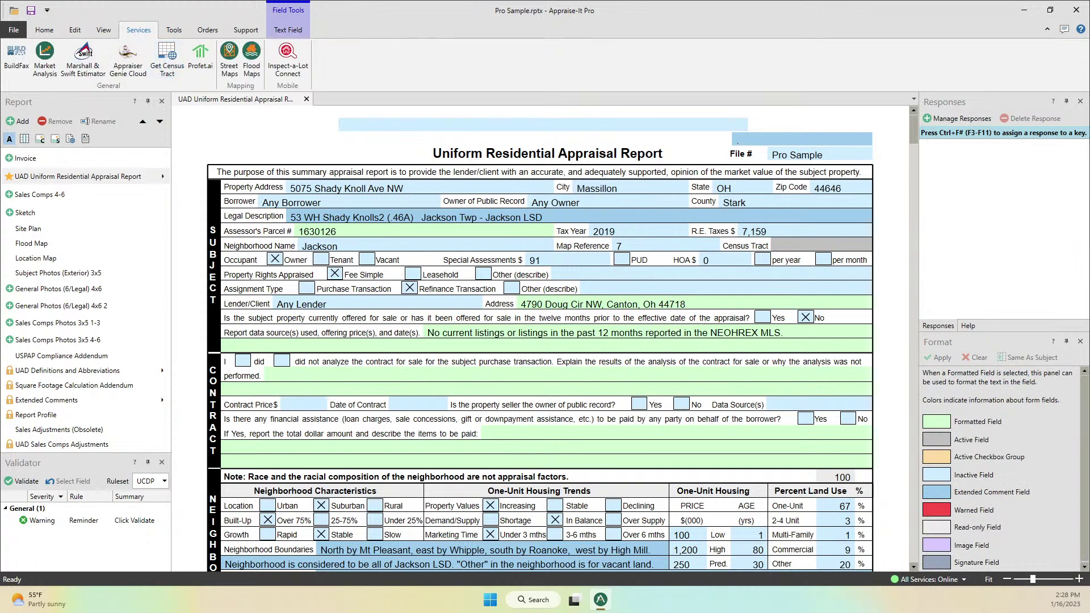
pyautogui.click(173, 30)
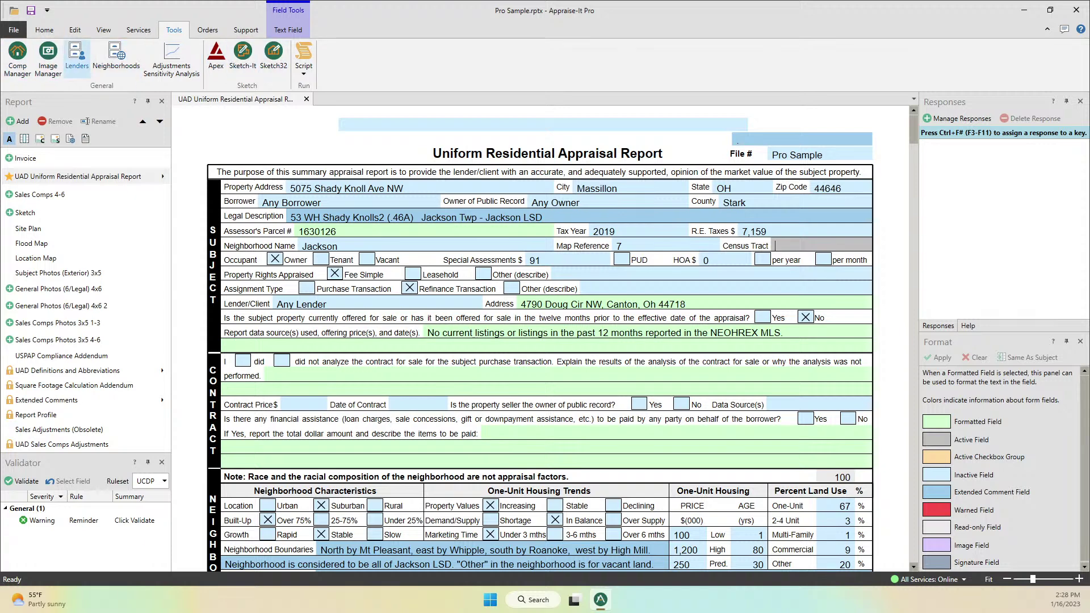
pyautogui.click(139, 30)
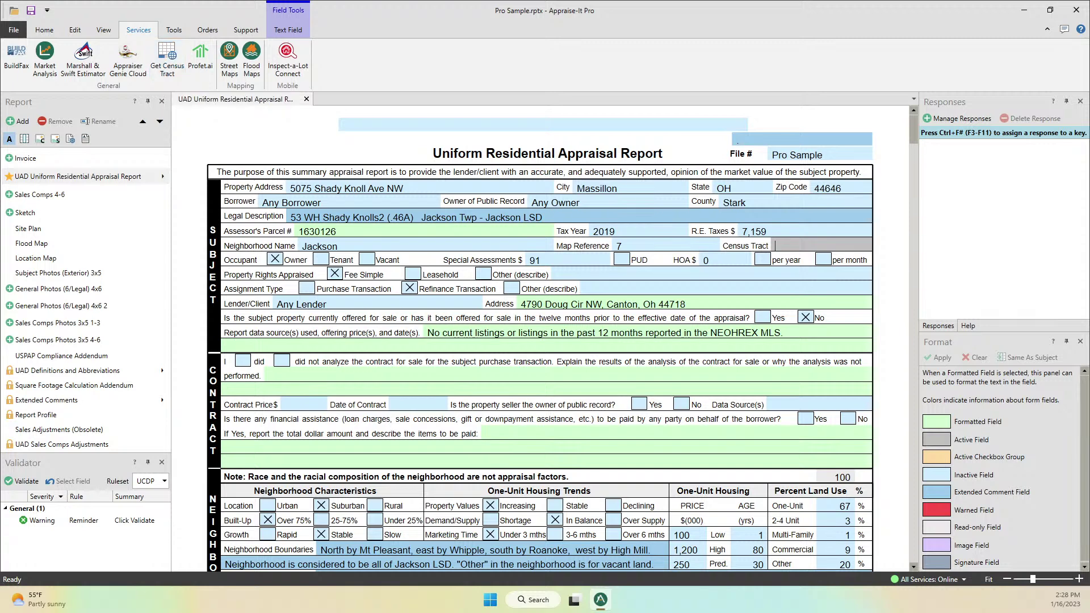
pyautogui.click(167, 57)
pyautogui.doubleClick(812, 245)
# Replace the subject's City with the saved response Matthews, then clear it and insert the response again.
pyautogui.click(596, 188)
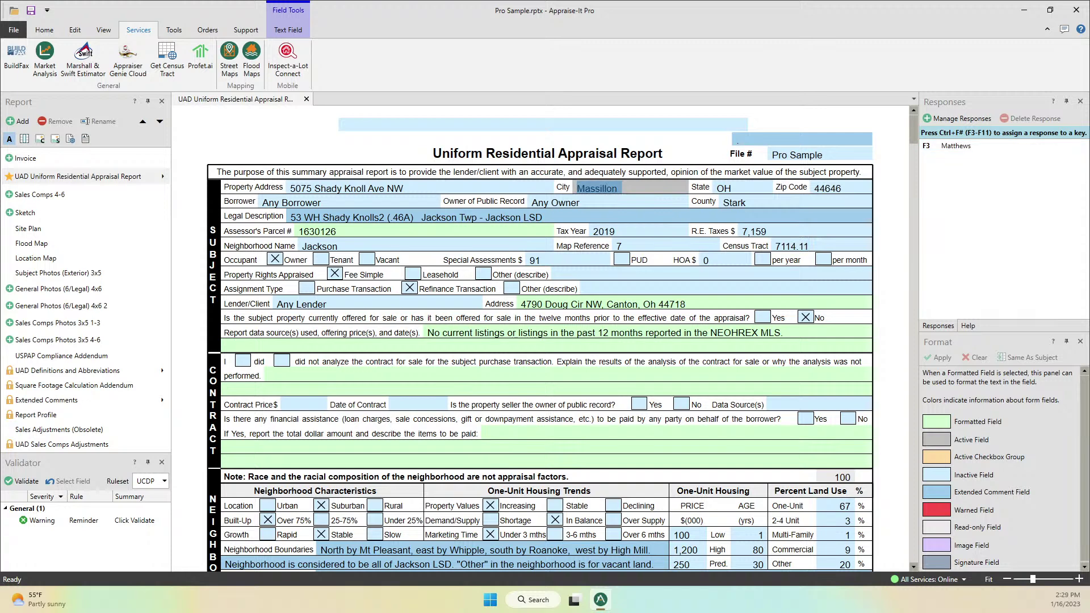
pyautogui.press('BackSpace')
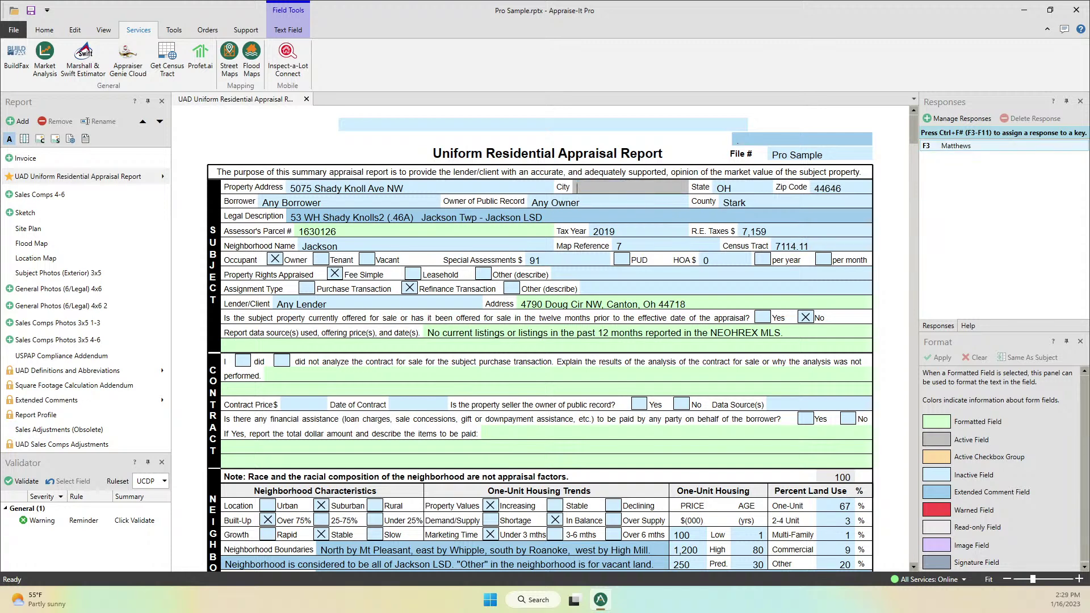
pyautogui.press('F3')
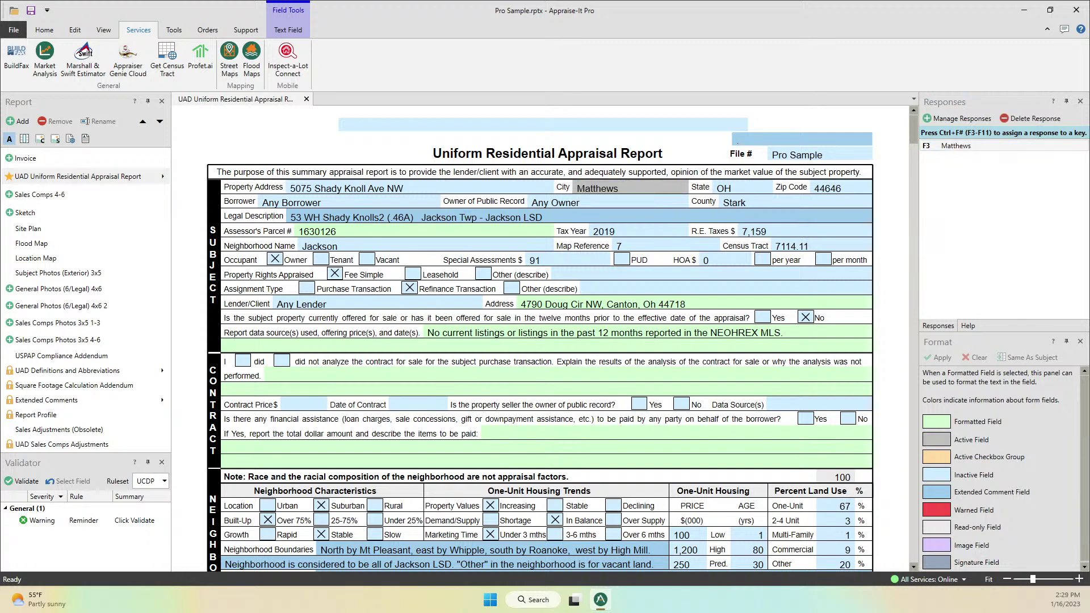
pyautogui.hotkey('shift', 'Home')
pyautogui.press('BackSpace')
pyautogui.press('F3')
# Clear the subject's City field and check its pop-up list of saved responses without choosing one.
pyautogui.hotkey('shift', 'Home')
pyautogui.hotkey('shift', 'Right')
pyautogui.hotkey('shift', 'Right')
pyautogui.hotkey('shift', 'Home')
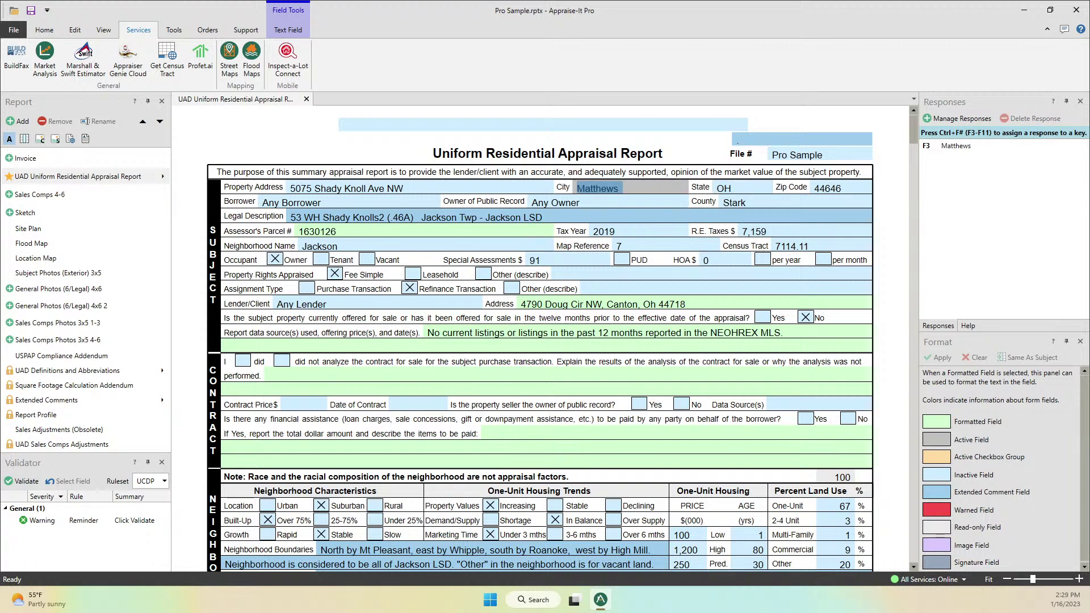
pyautogui.press('Delete')
pyautogui.hotkey('alt', 'Down')
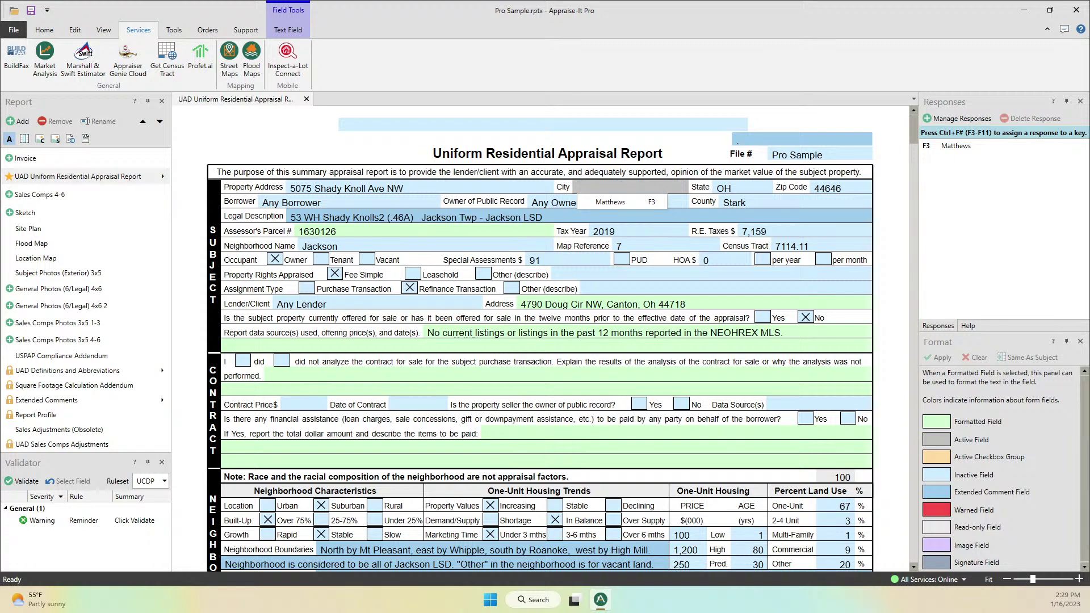
pyautogui.press('Escape')
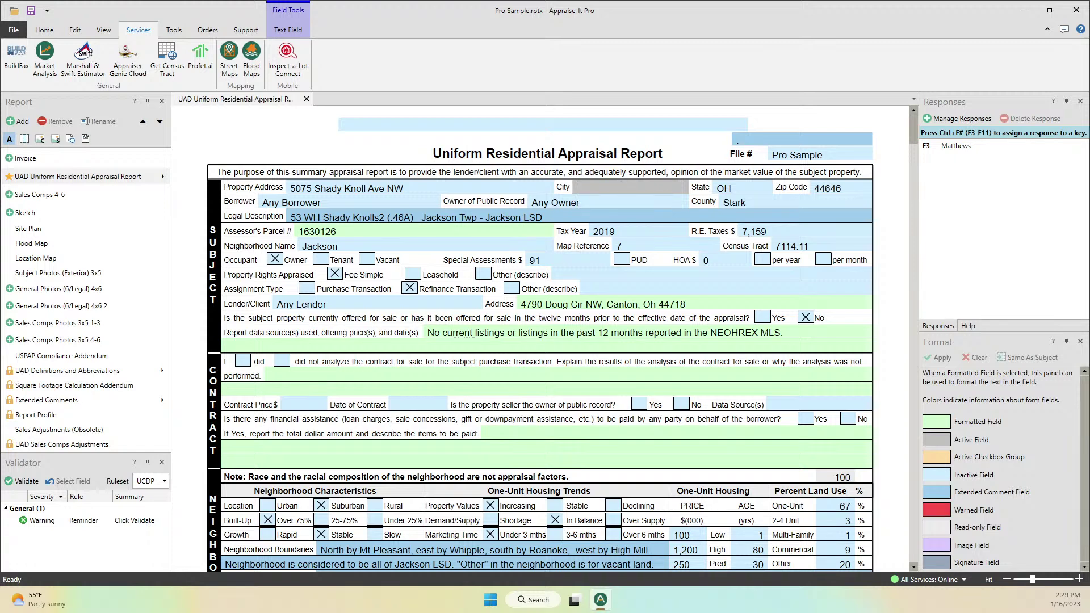
# Enter Charlotte as the subject's City and save it as a response for that field.
pyautogui.write('Charlotte')
pyautogui.click(962, 118)
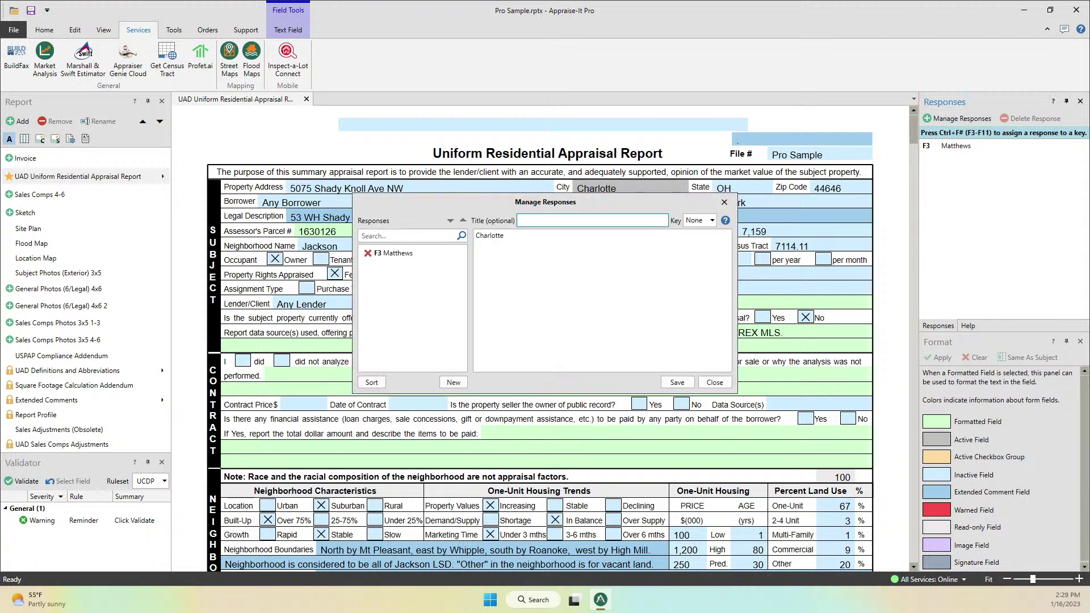
pyautogui.press('Return')
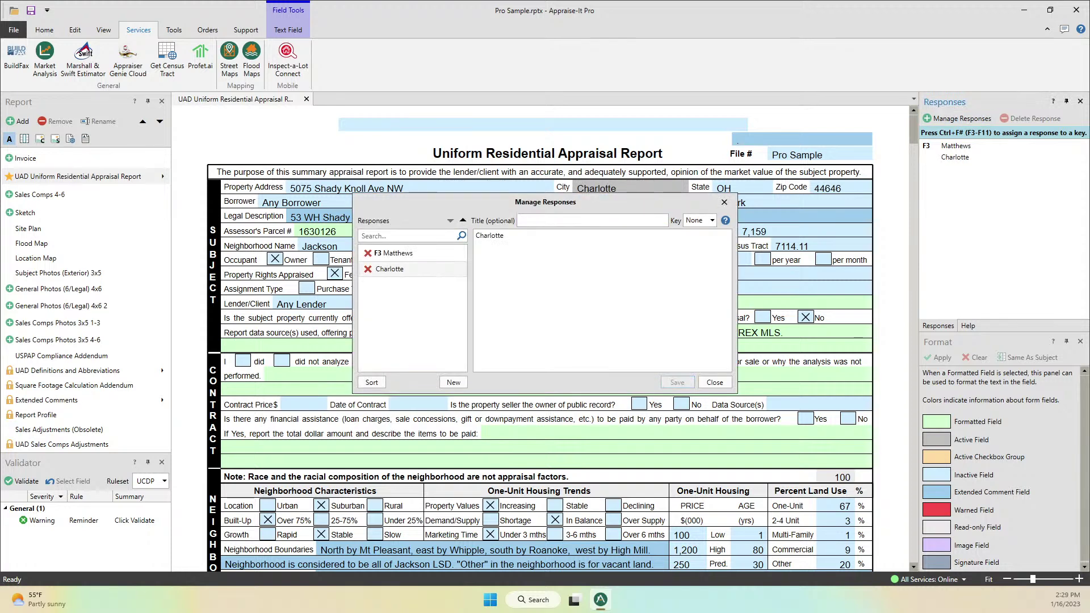
# Change the saved Charlotte response to Pineville and close the response manager.
pyautogui.doubleClick(489, 235)
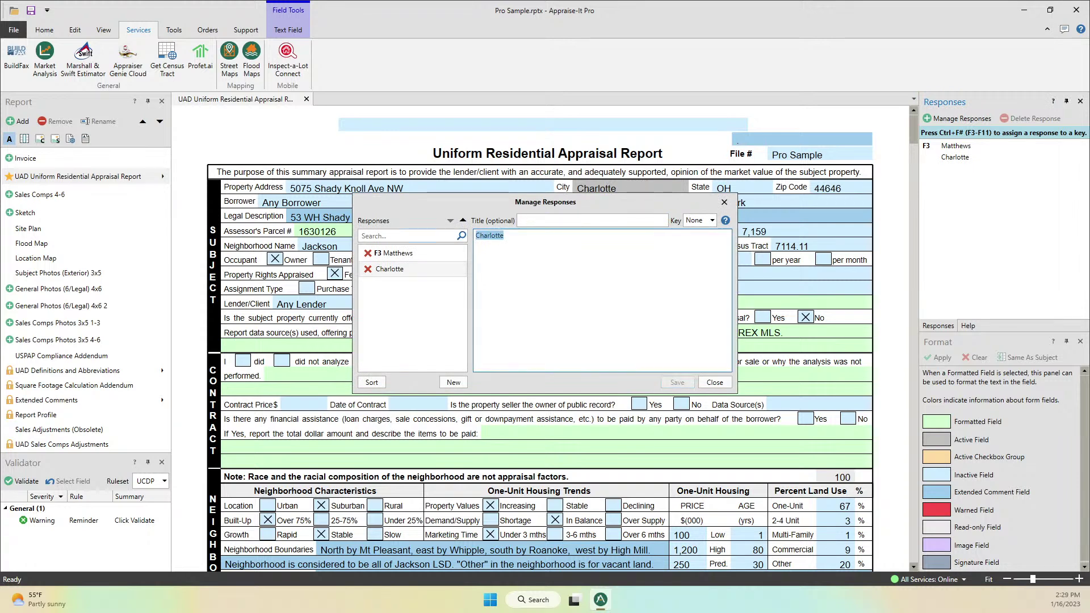
pyautogui.write('Pineville')
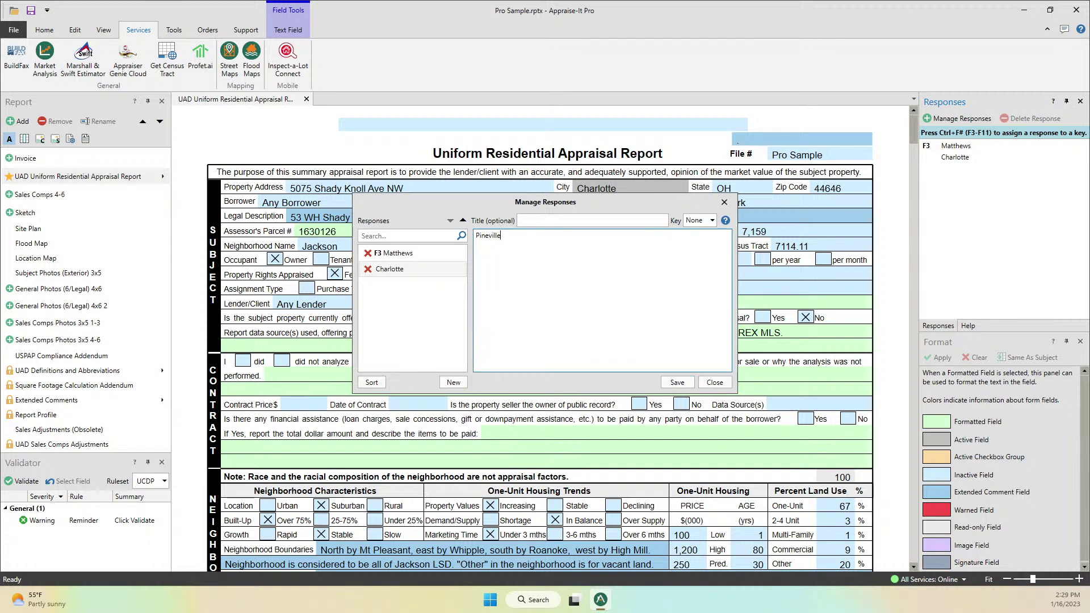
pyautogui.press('Return')
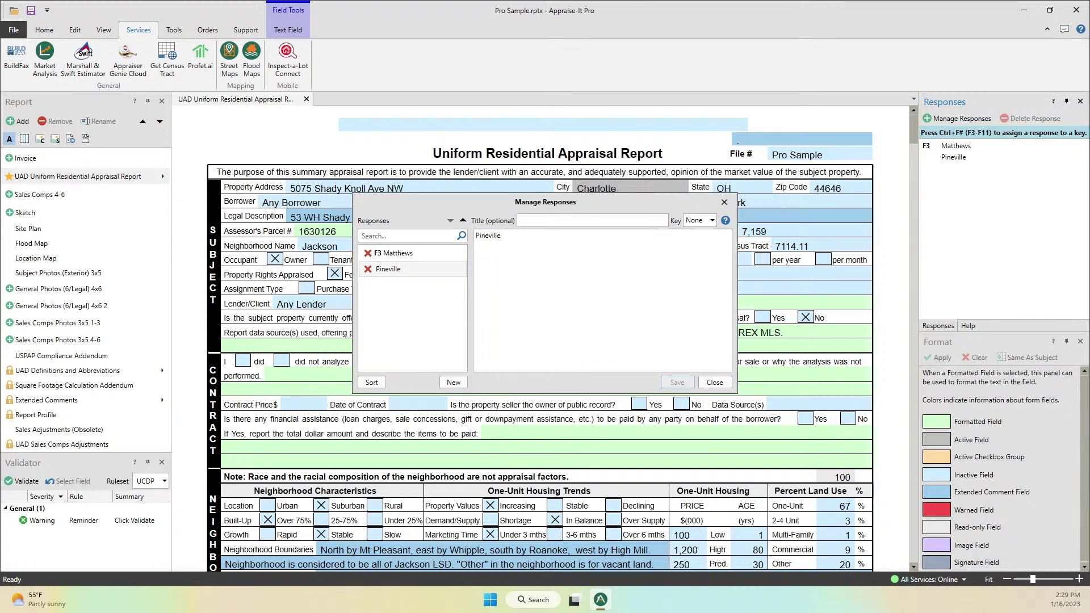
pyautogui.click(715, 382)
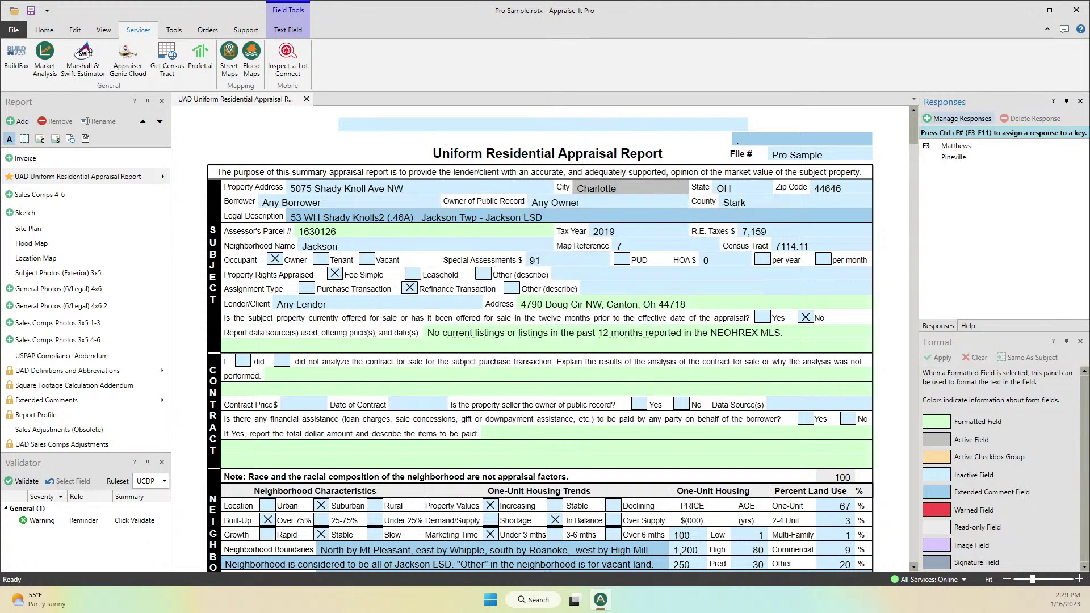
# Save the City field's current text, Charlotte, as an additional response.
pyautogui.hotkey('shift', 'Left')
pyautogui.hotkey('shift', 'Home')
pyautogui.click(960, 118)
pyautogui.click(678, 382)
pyautogui.click(715, 382)
# Insert the saved response Pineville into the subject's City field, then clear the whole field.
pyautogui.click(616, 188)
pyautogui.rightClick(617, 192)
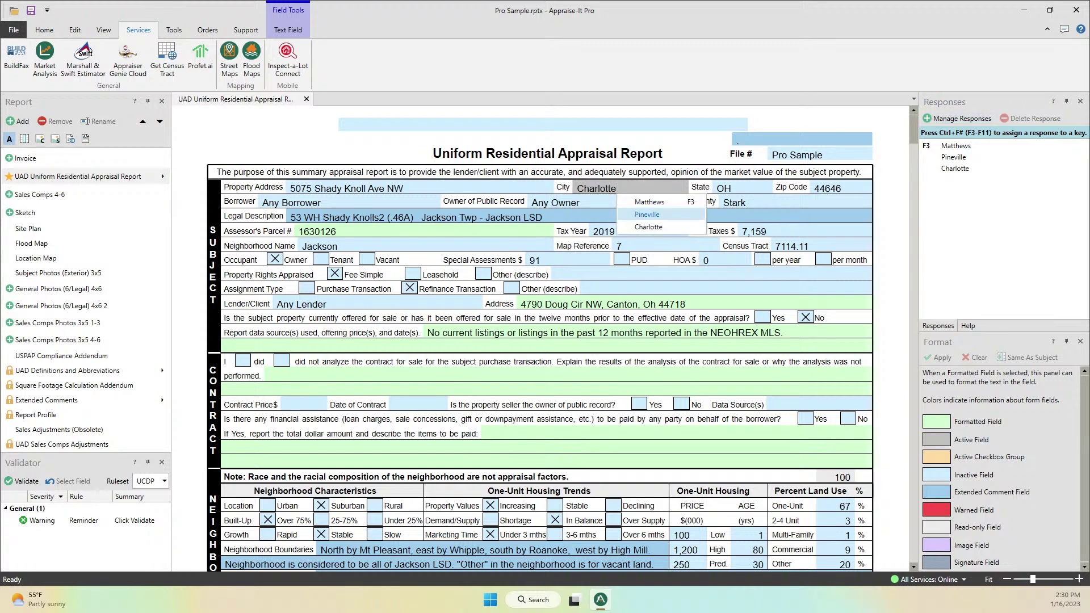
pyautogui.click(646, 215)
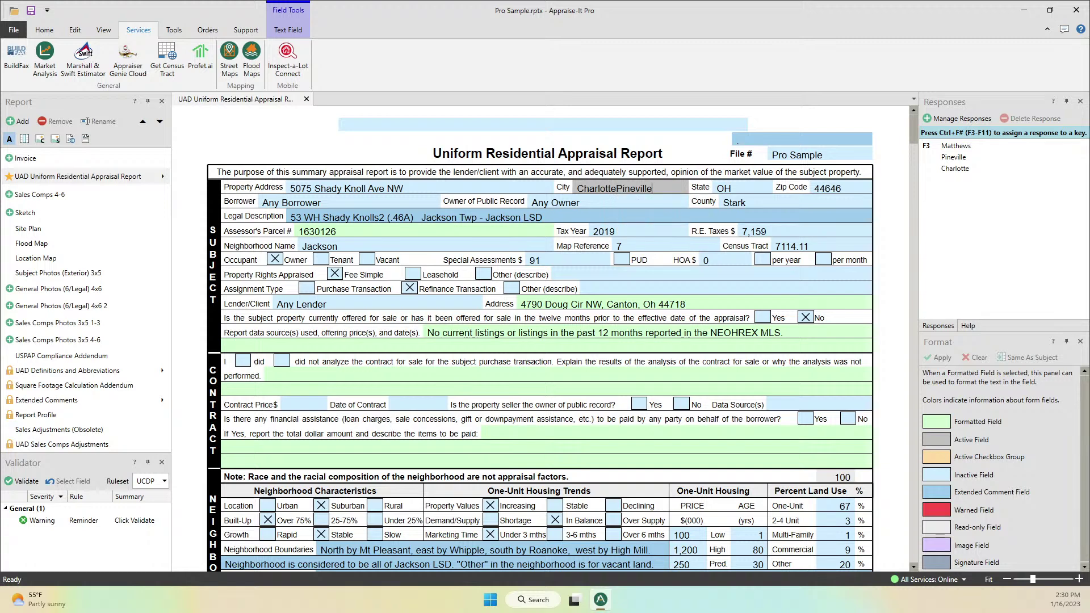
pyautogui.press('BackSpace')
pyautogui.press('BackSpace')
pyautogui.press('BackSpace')
pyautogui.press('BackSpace')
pyautogui.press('BackSpace')
pyautogui.press('BackSpace')
pyautogui.press('BackSpace')
pyautogui.press('BackSpace')
pyautogui.press('BackSpace')
pyautogui.press('BackSpace')
pyautogui.press('BackSpace')
pyautogui.press('BackSpace')
pyautogui.press('BackSpace')
pyautogui.press('BackSpace')
pyautogui.press('BackSpace')
pyautogui.press('BackSpace')
pyautogui.press('BackSpace')
pyautogui.press('BackSpace')
# Insert the saved response Matthews into the subject's City field, then delete it again.
pyautogui.press('Down')
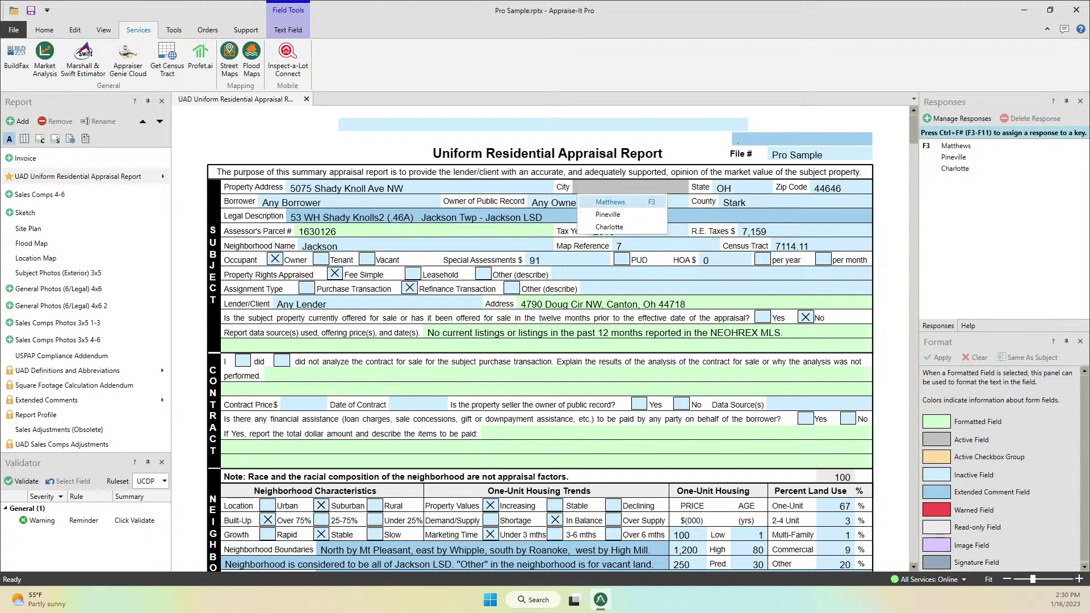
pyautogui.press('Return')
pyautogui.press('BackSpace')
pyautogui.press('BackSpace')
pyautogui.press('BackSpace')
pyautogui.press('BackSpace')
pyautogui.press('BackSpace')
pyautogui.press('BackSpace')
pyautogui.press('BackSpace')
pyautogui.press('BackSpace')
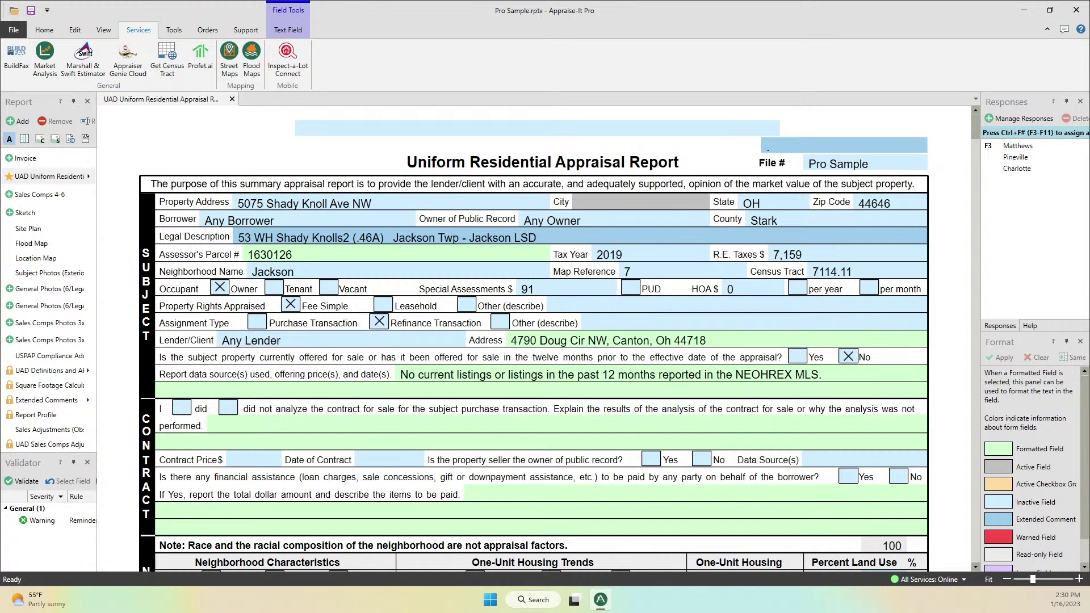
# Reset the panel layout to its default arrangement and confirm the reset.
pyautogui.click(103, 30)
pyautogui.click(224, 57)
pyautogui.click(590, 337)
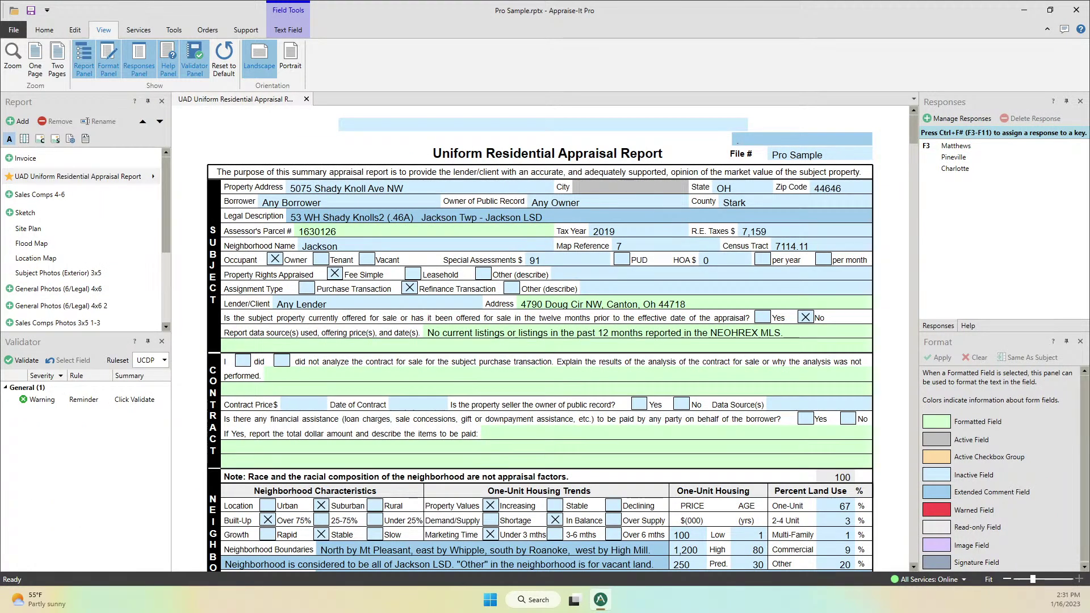
# Try different form magnifications up to 220% and advance through the subject fields from City to Borrower.
pyautogui.scroll(-4, 545, 339)
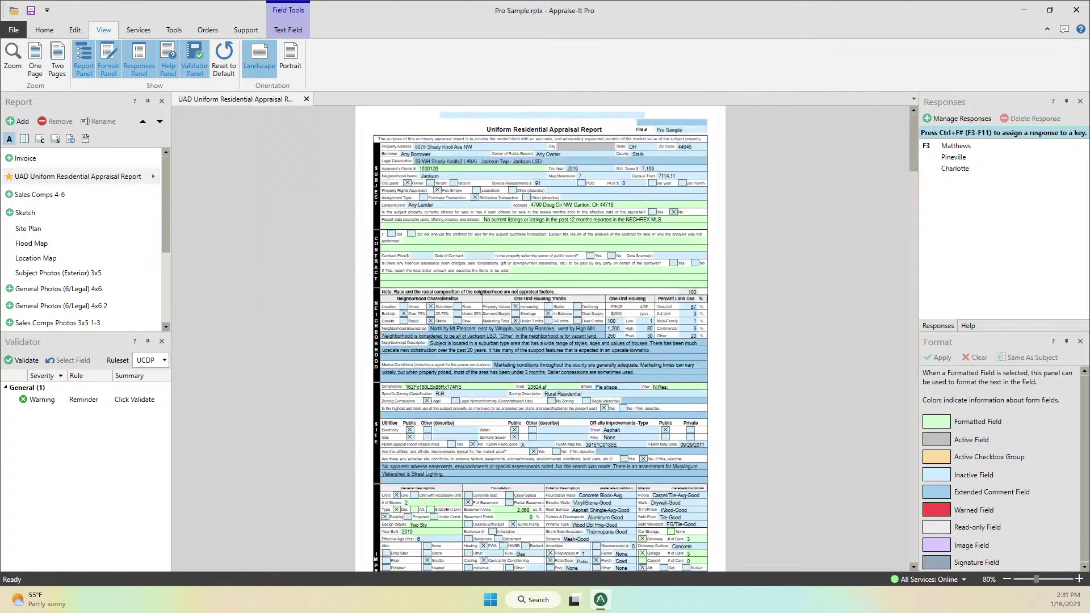
pyautogui.scroll(5, 545, 339)
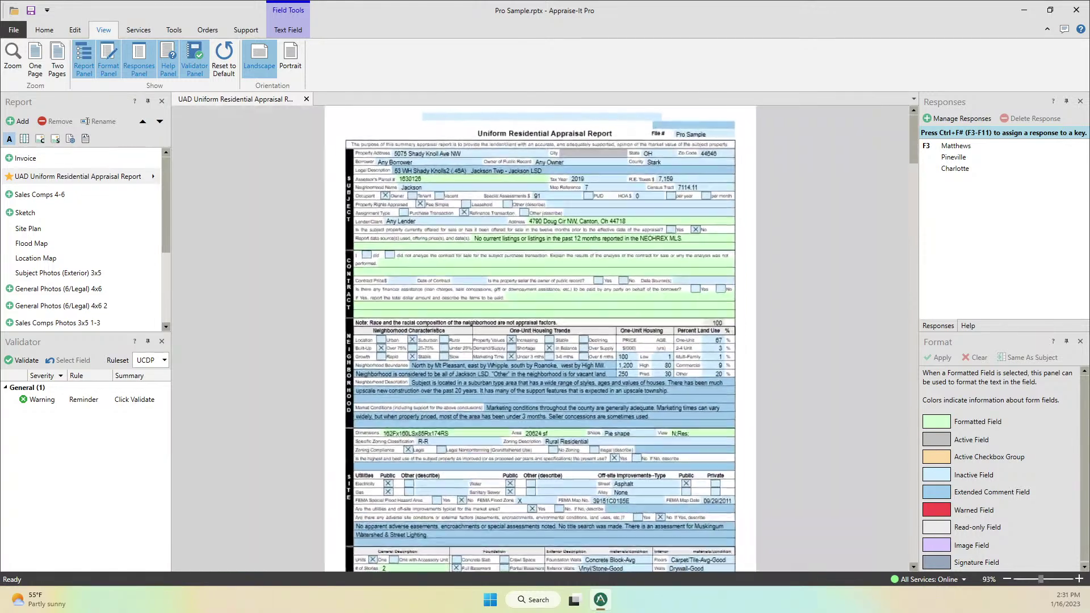
pyautogui.scroll(3, 546, 339)
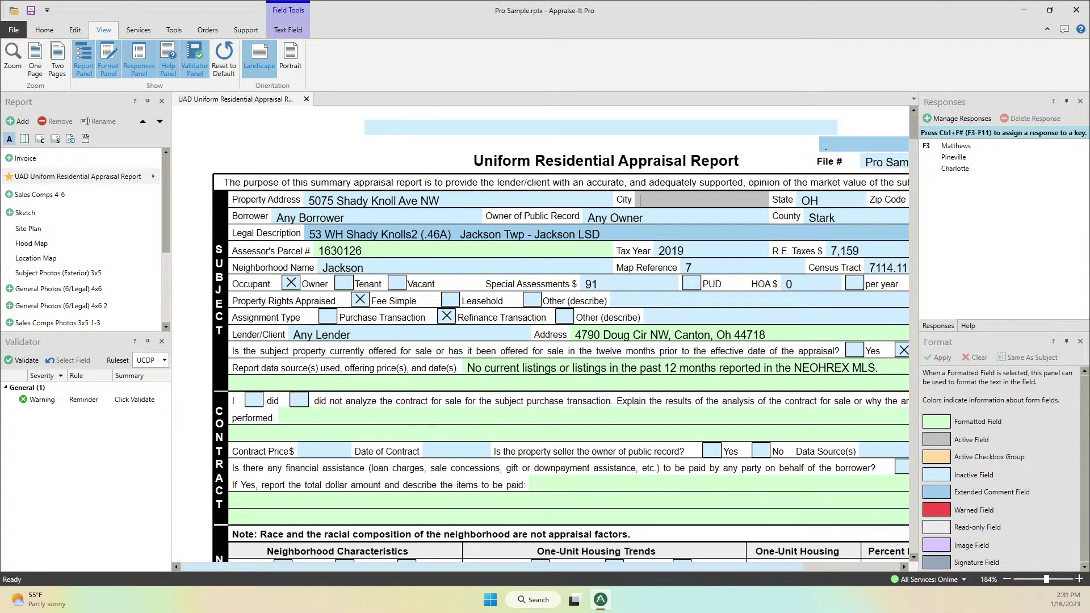
pyautogui.hscroll(3, 545, 340)
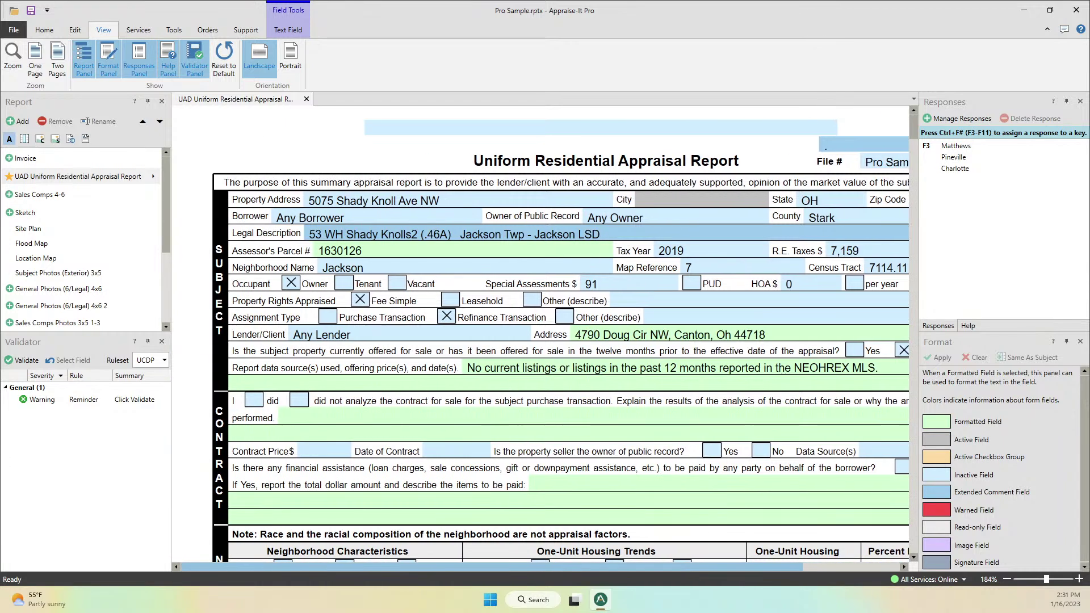
pyautogui.hscroll(-2, 545, 341)
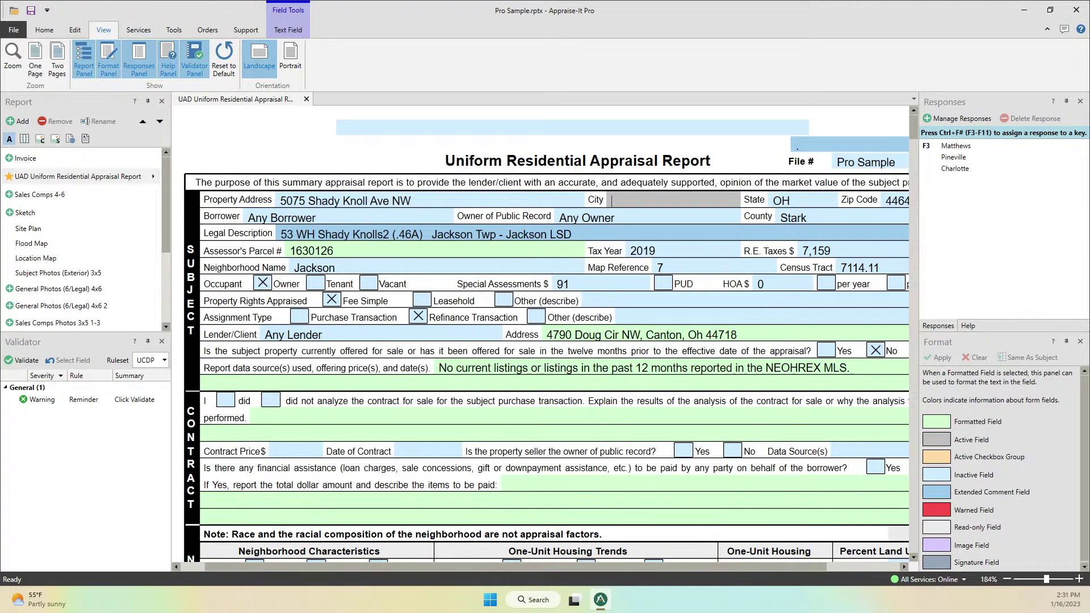
pyautogui.scroll(2, 545, 340)
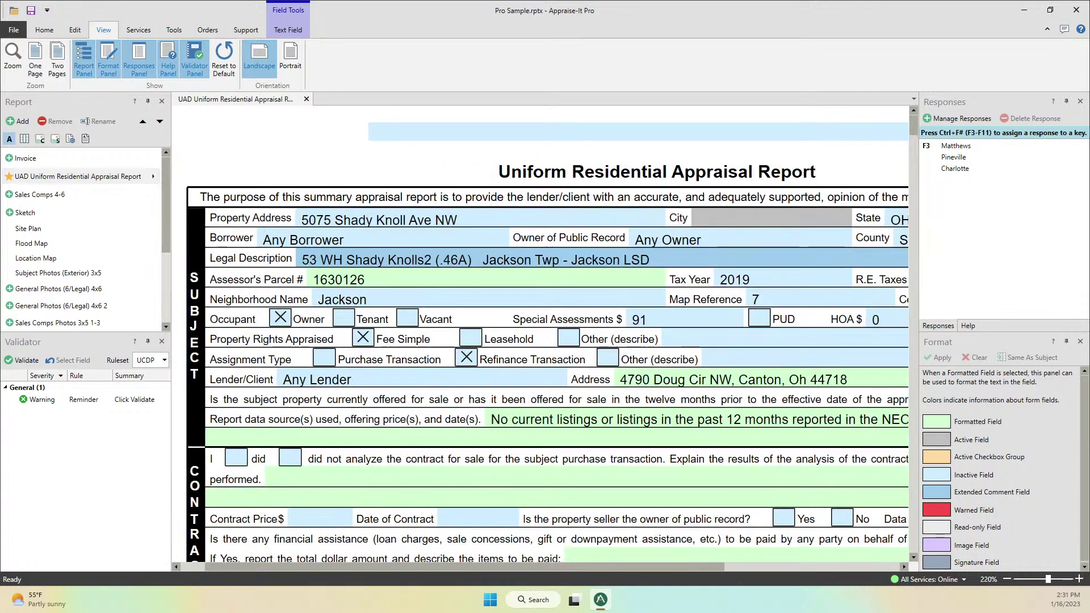
pyautogui.hscroll(2, 539, 341)
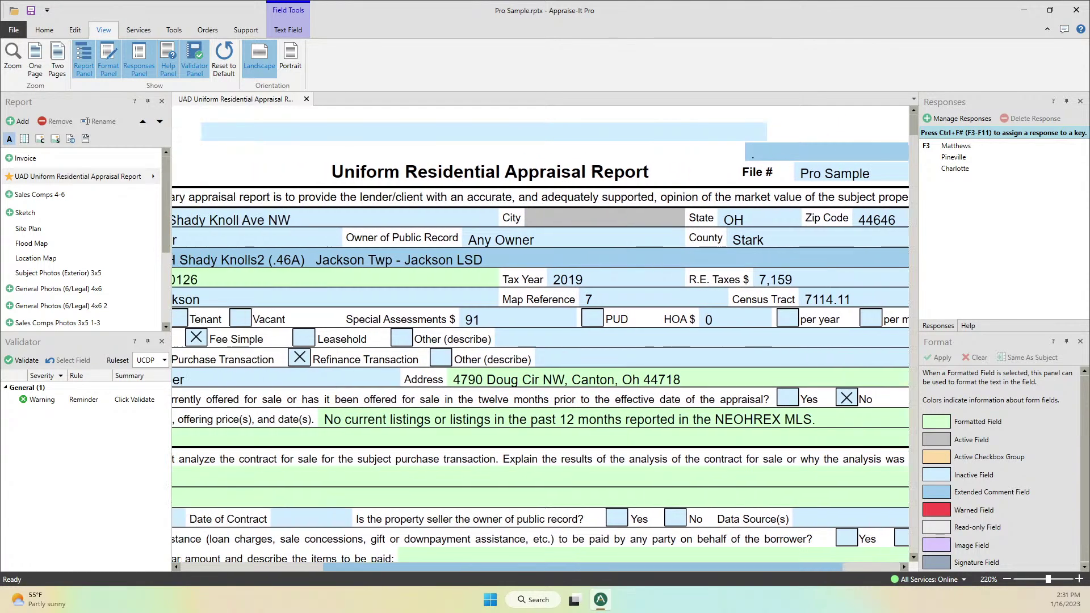
pyautogui.press('Tab')
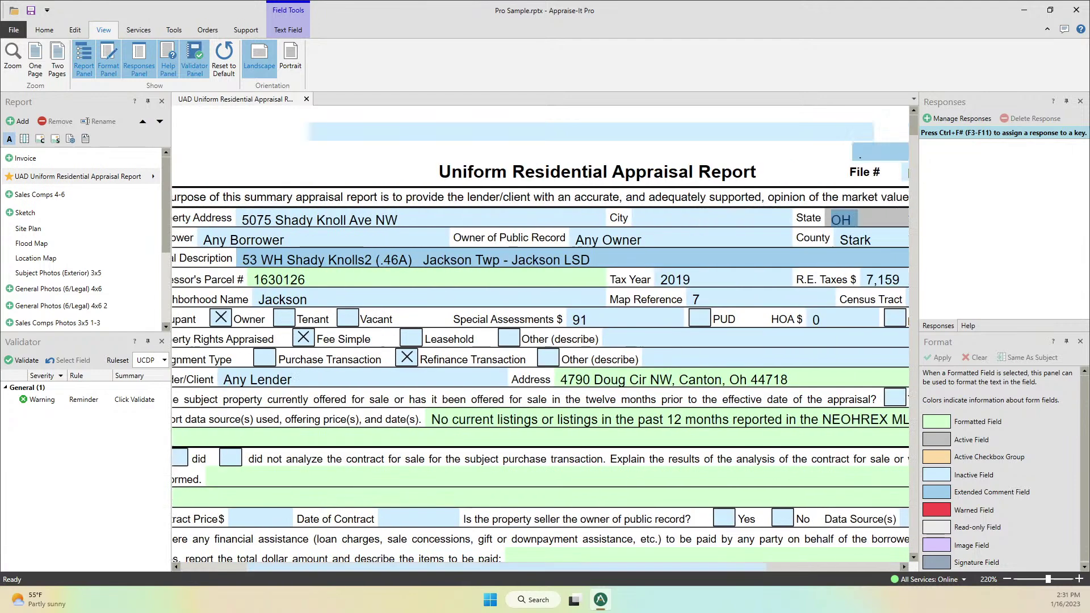
pyautogui.press('Tab')
pyautogui.press('Tab')
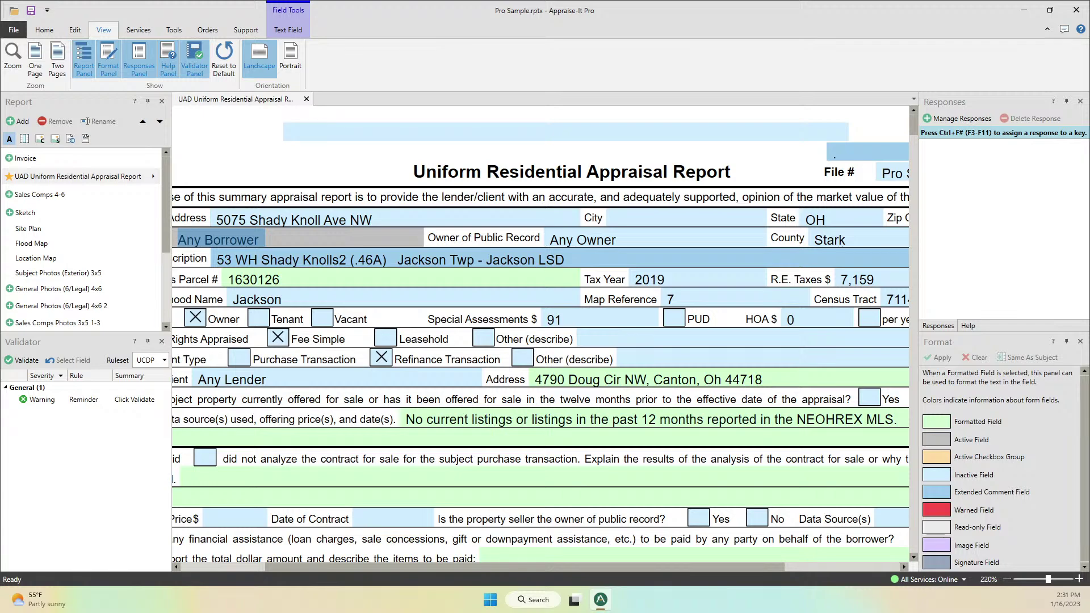
# Reduce the form's magnification to 50% and look over its pages side by side.
pyautogui.scroll(-7, 540, 341)
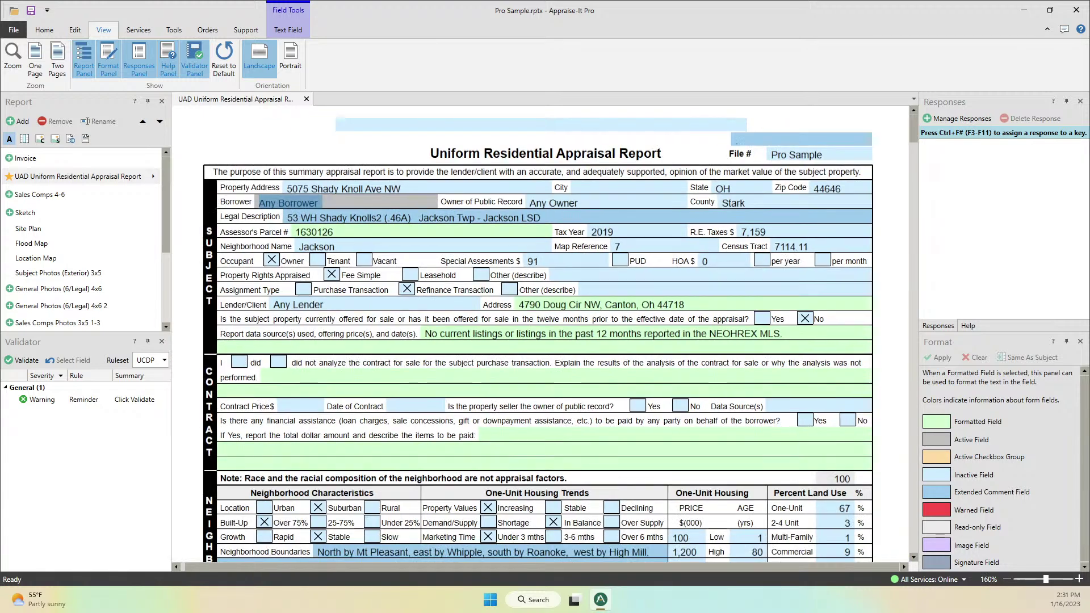
pyautogui.scroll(-5, 540, 341)
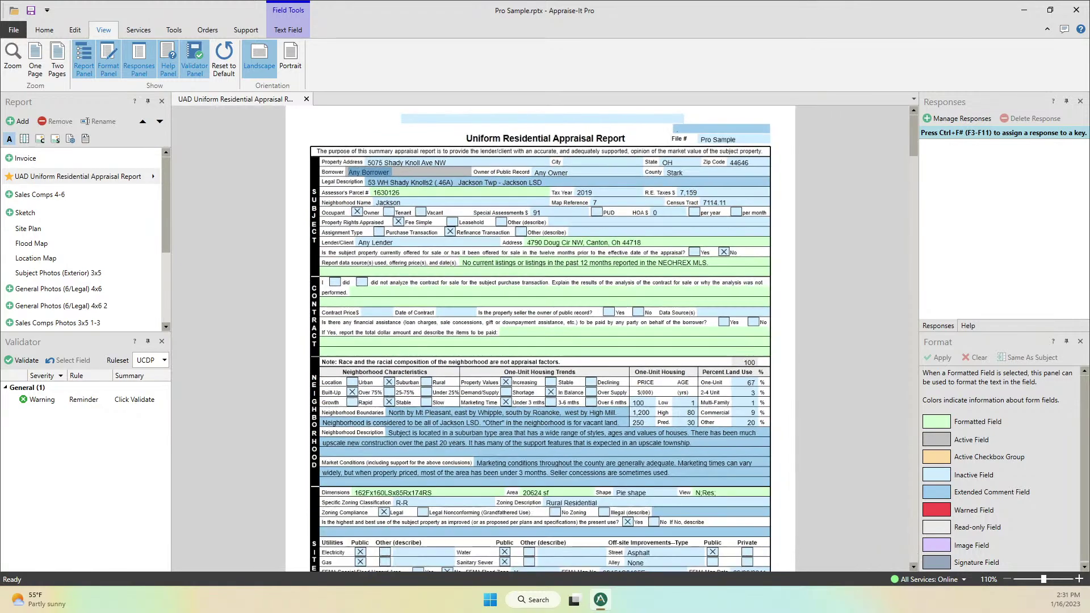
pyautogui.scroll(-4, 539, 341)
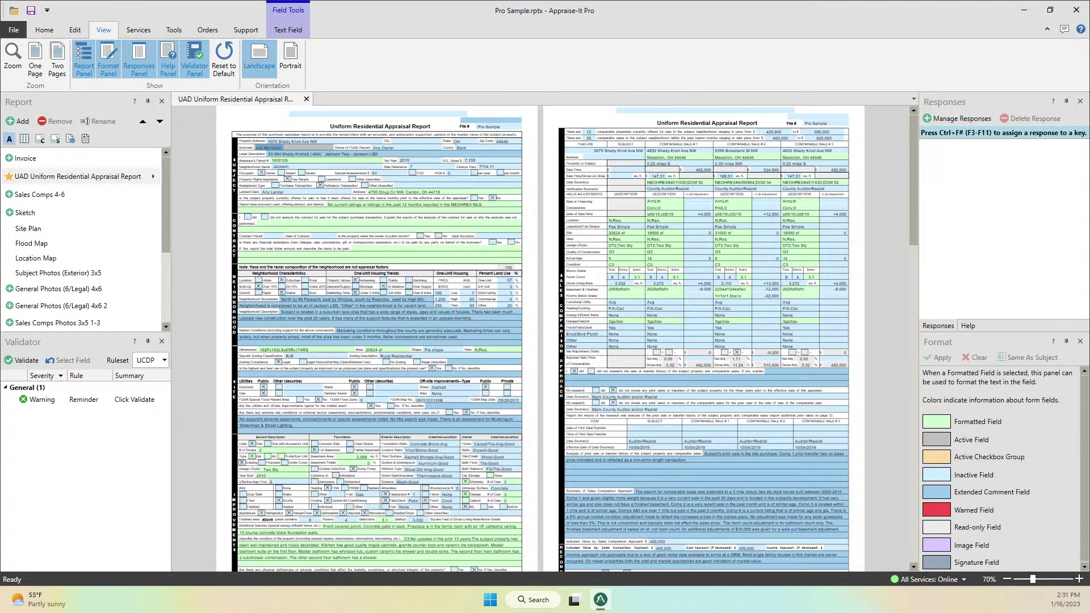
pyautogui.scroll(-15, 539, 340)
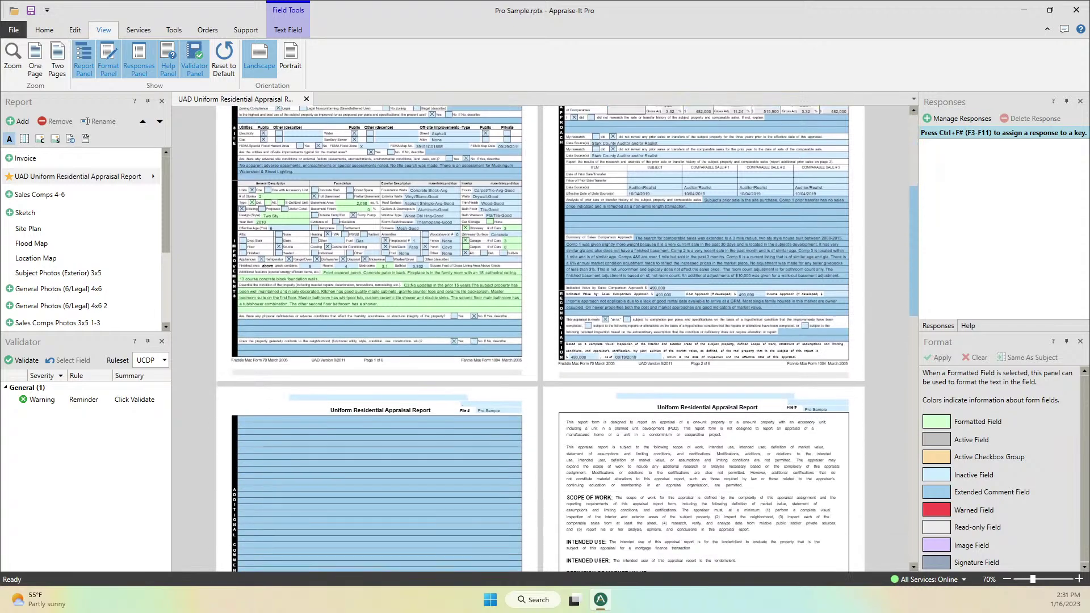
pyautogui.scroll(12, 540, 341)
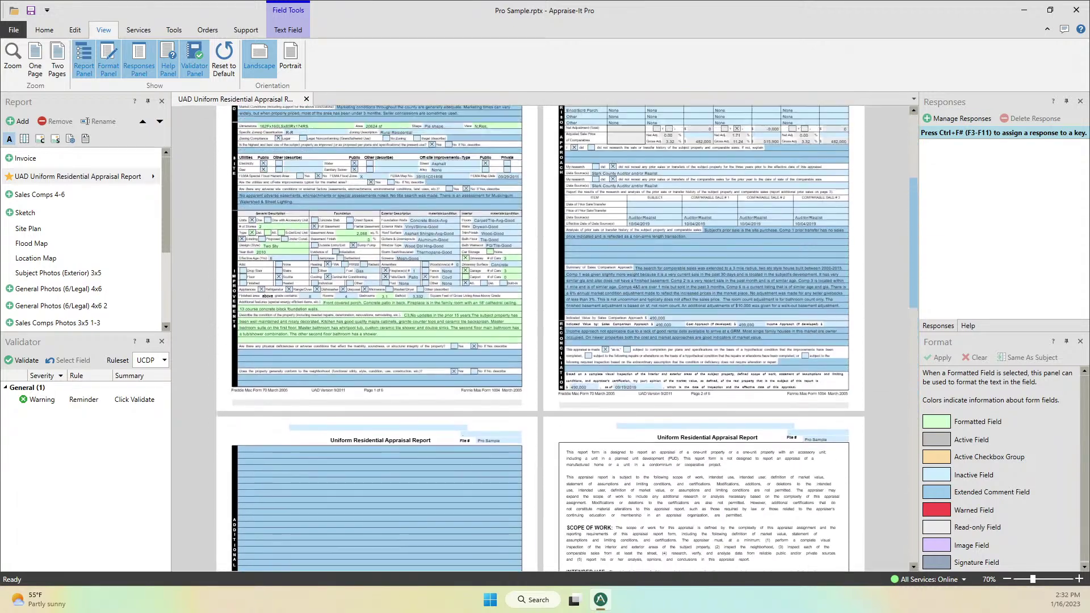
pyautogui.scroll(5, 539, 341)
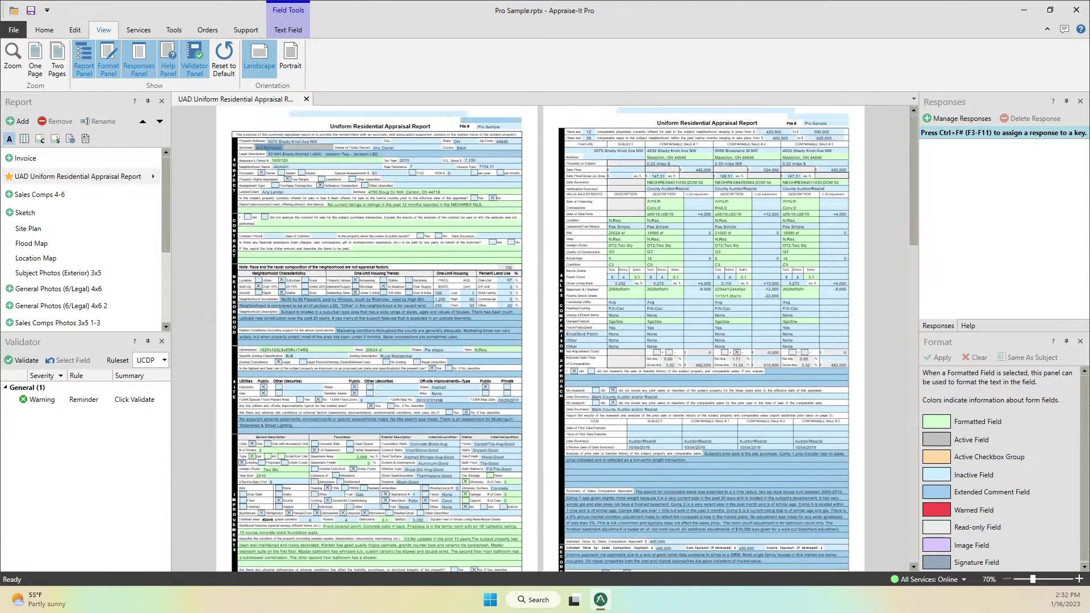
pyautogui.scroll(-2, 539, 341)
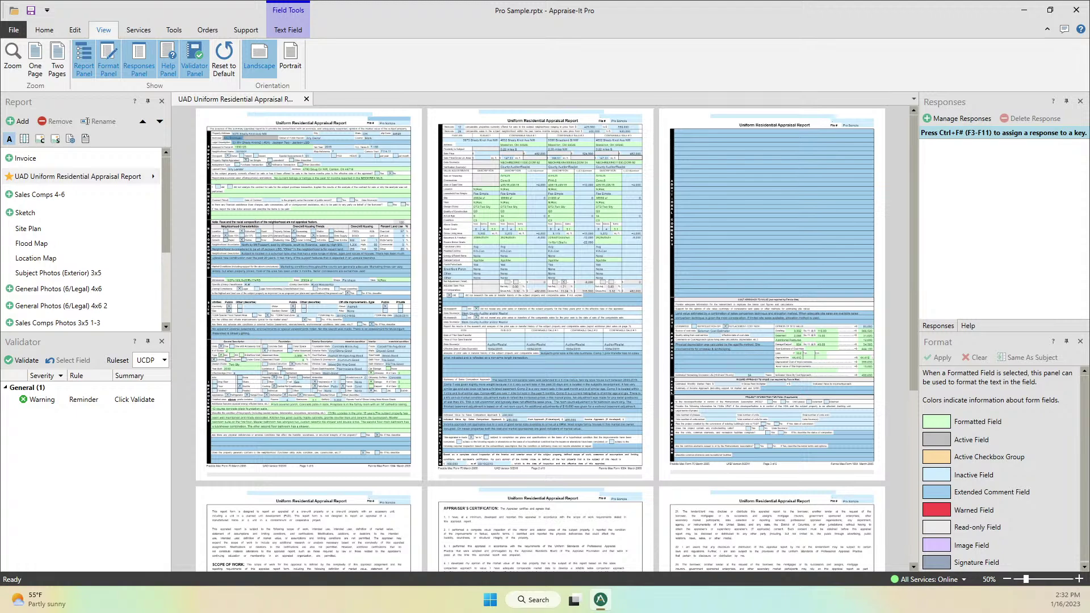
pyautogui.scroll(-5, 539, 341)
pyautogui.scroll(5, 539, 341)
# Set the form's zoom back to Fit.
pyautogui.click(989, 579)
pyautogui.click(484, 275)
pyautogui.click(541, 325)
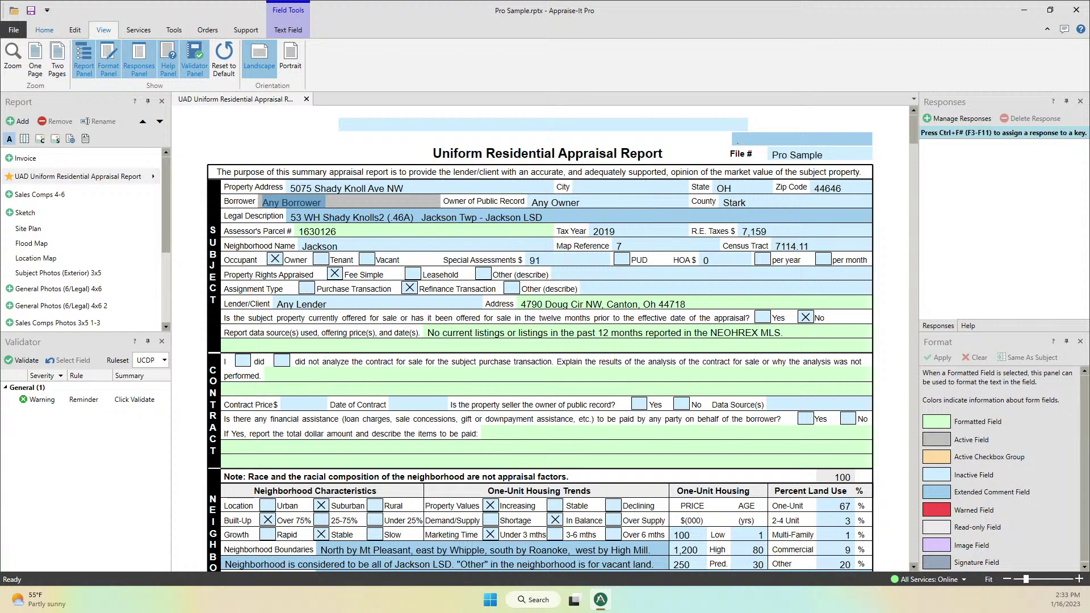
# Examine the Sign Report options for signature, profile and sign date, then leave without signing.
pyautogui.click(44, 30)
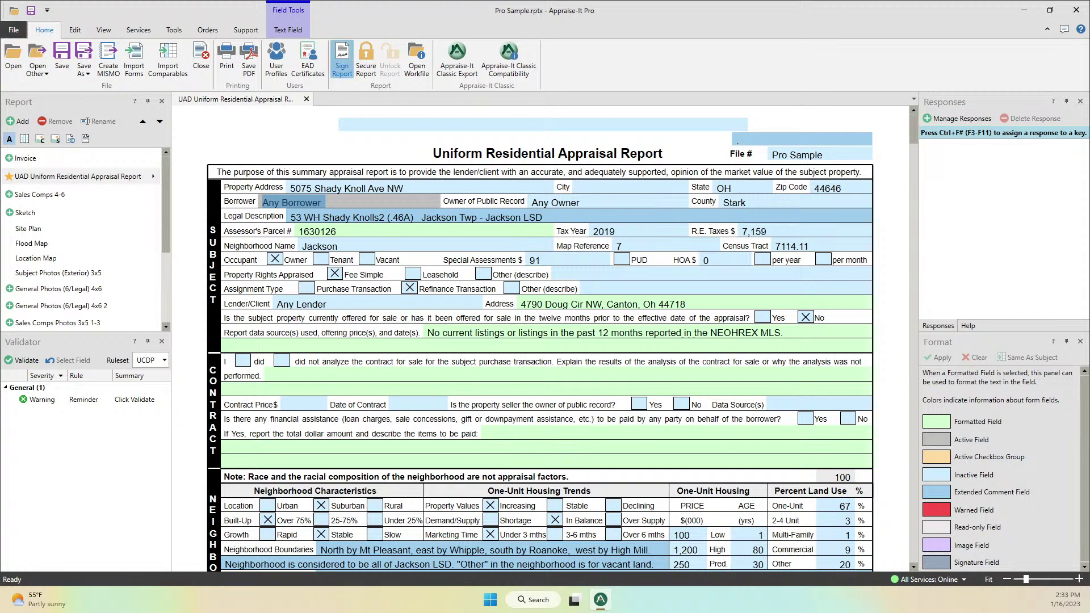
pyautogui.click(342, 59)
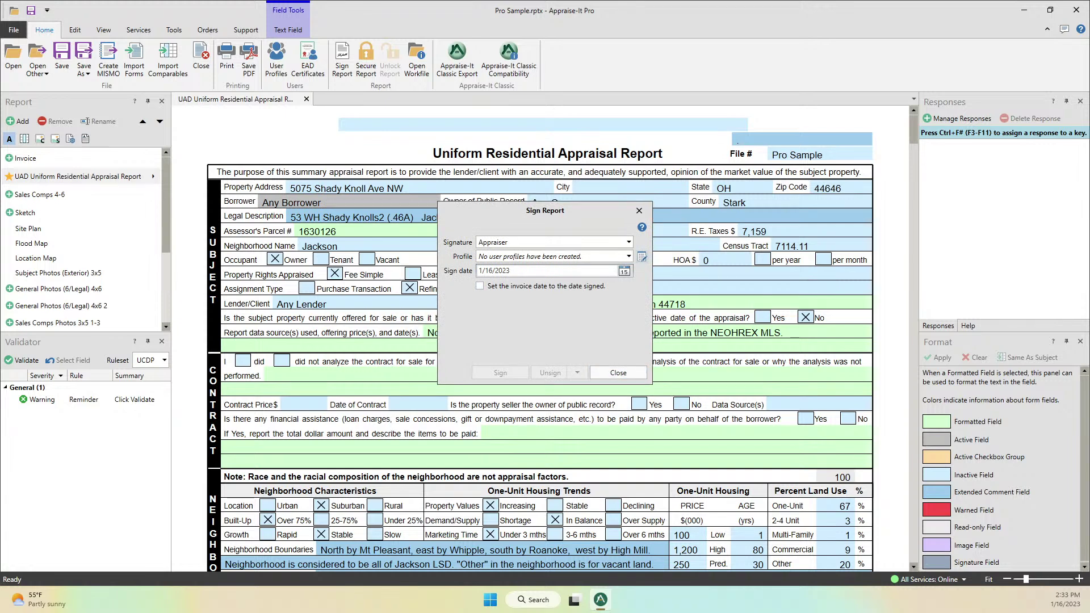
pyautogui.click(639, 211)
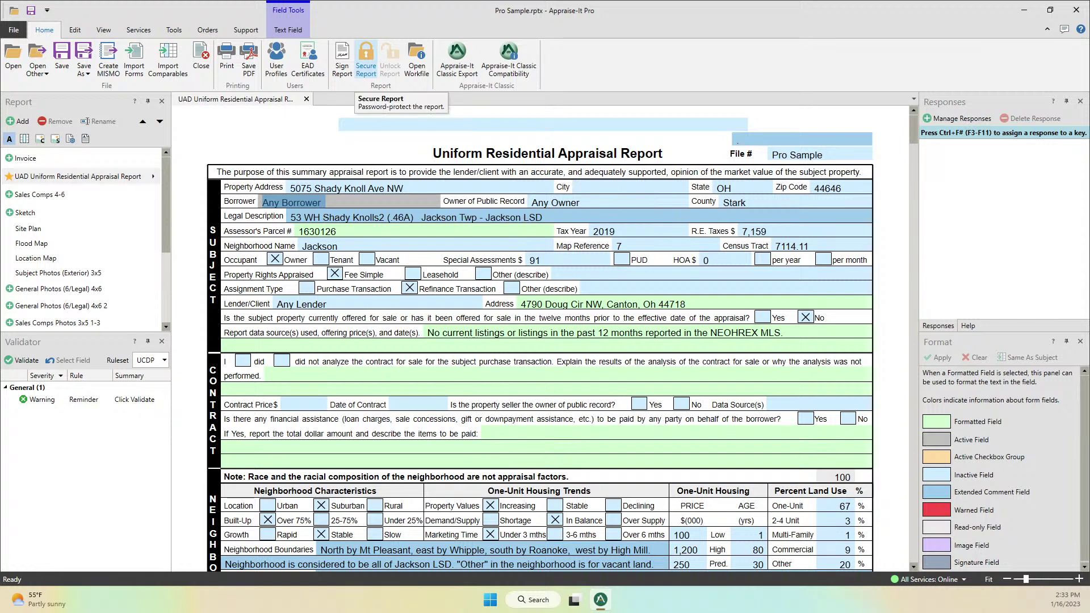
# Examine the Secure Report options with the password requirement for editing enabled, then cancel without securing the report.
pyautogui.click(365, 57)
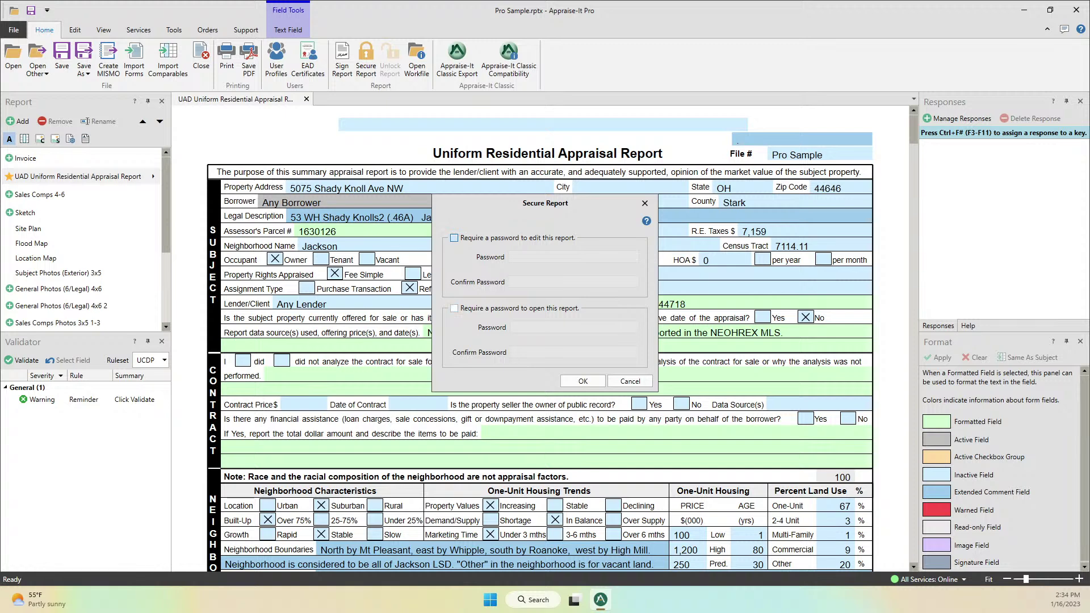
pyautogui.click(454, 238)
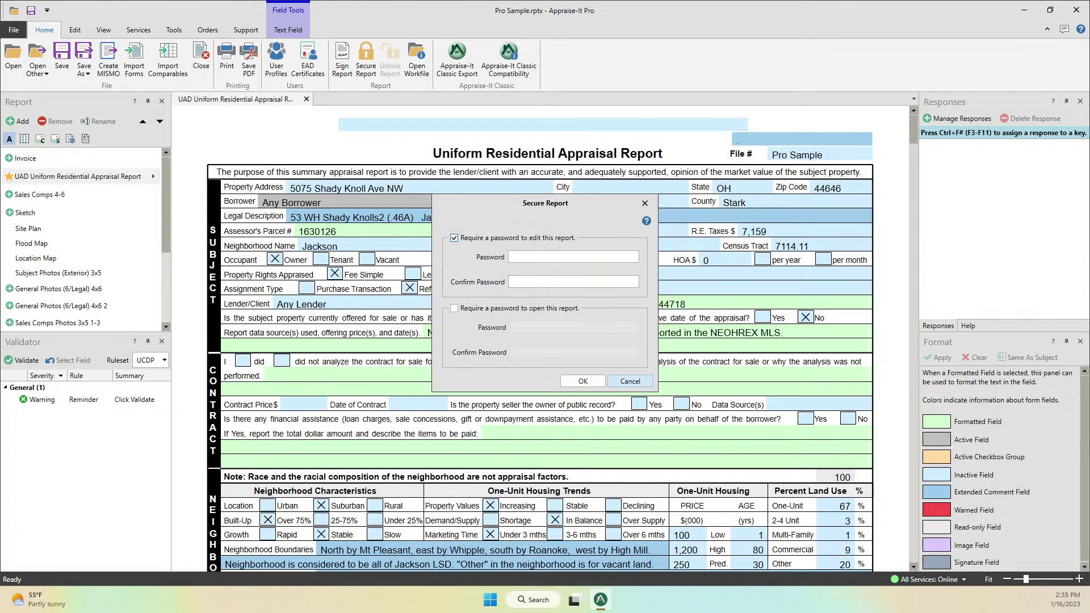
pyautogui.click(631, 381)
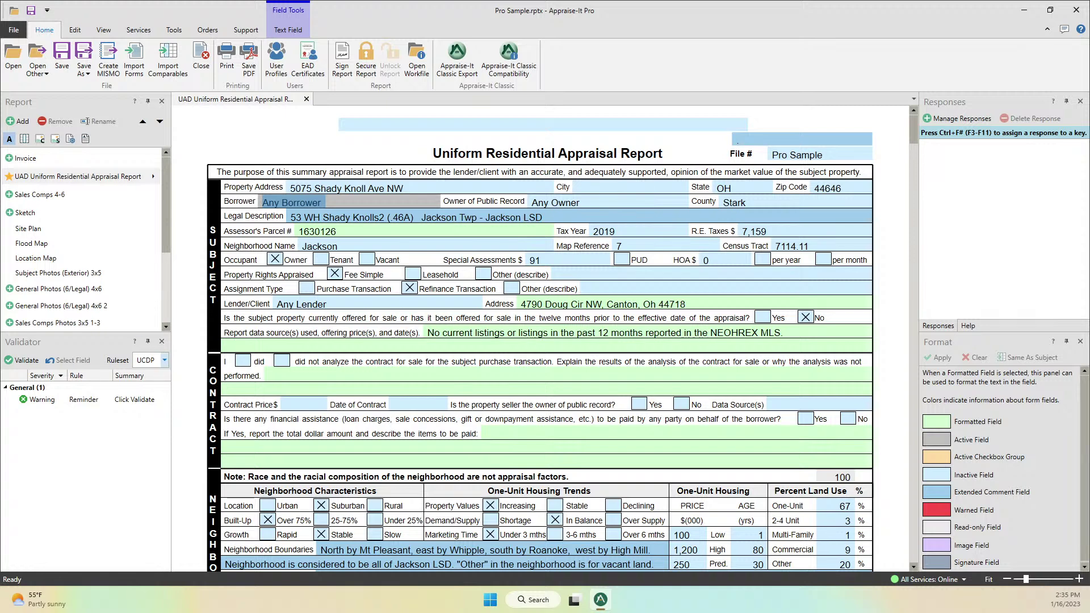
# Switch the Validator's ruleset to FHA and back to UCDP.
pyautogui.click(165, 360)
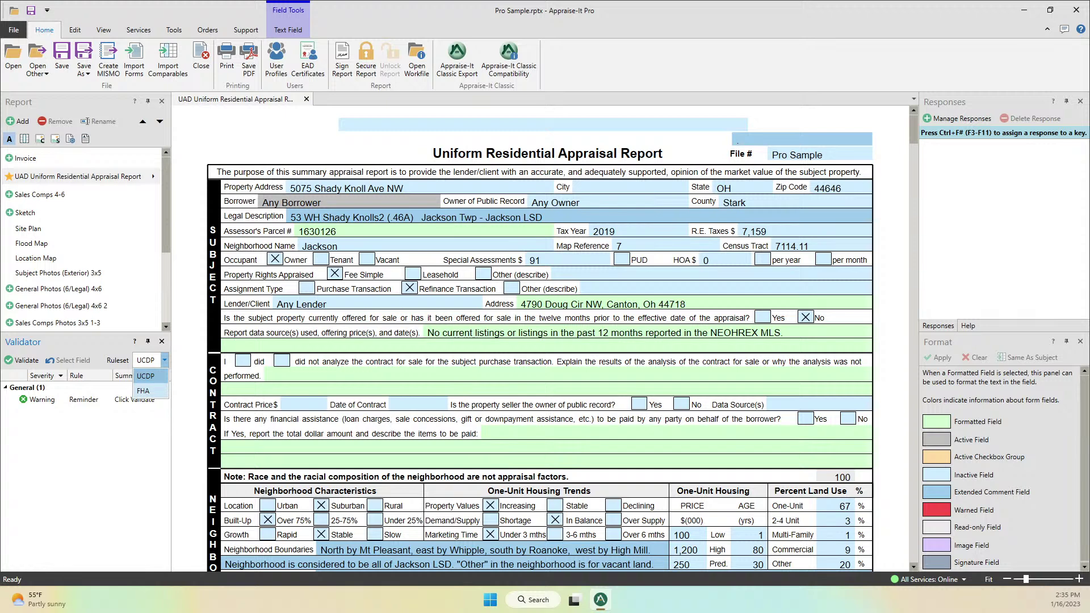
pyautogui.click(143, 391)
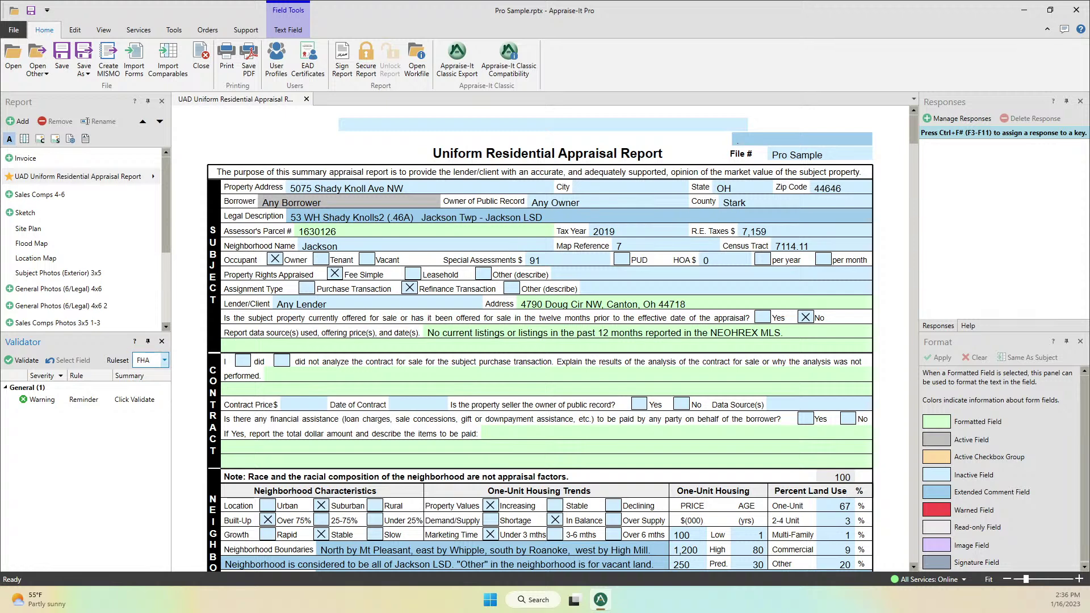
pyautogui.click(165, 360)
pyautogui.click(143, 374)
# View the Scripting API introduction in the online API and Scripting Documentation, and return to the Pro Sample report.
pyautogui.click(246, 29)
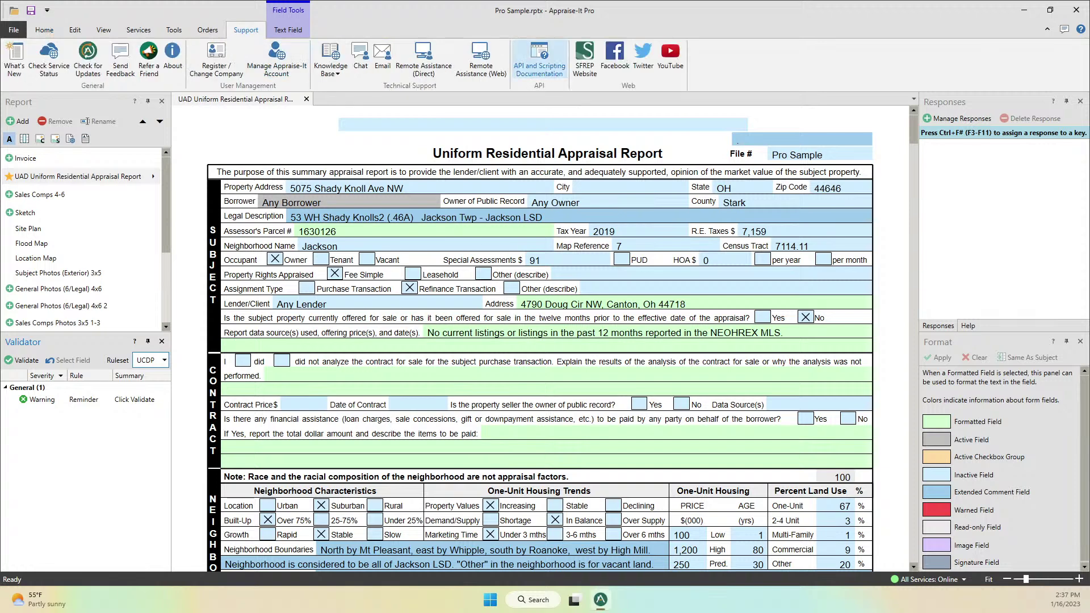
pyautogui.click(539, 57)
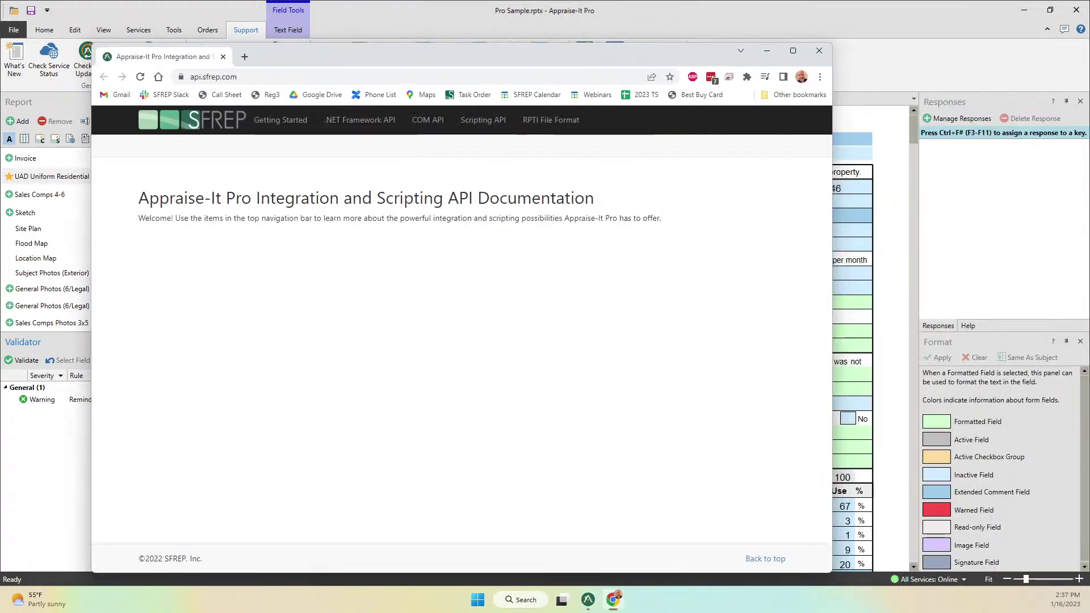
pyautogui.press('super+Up')
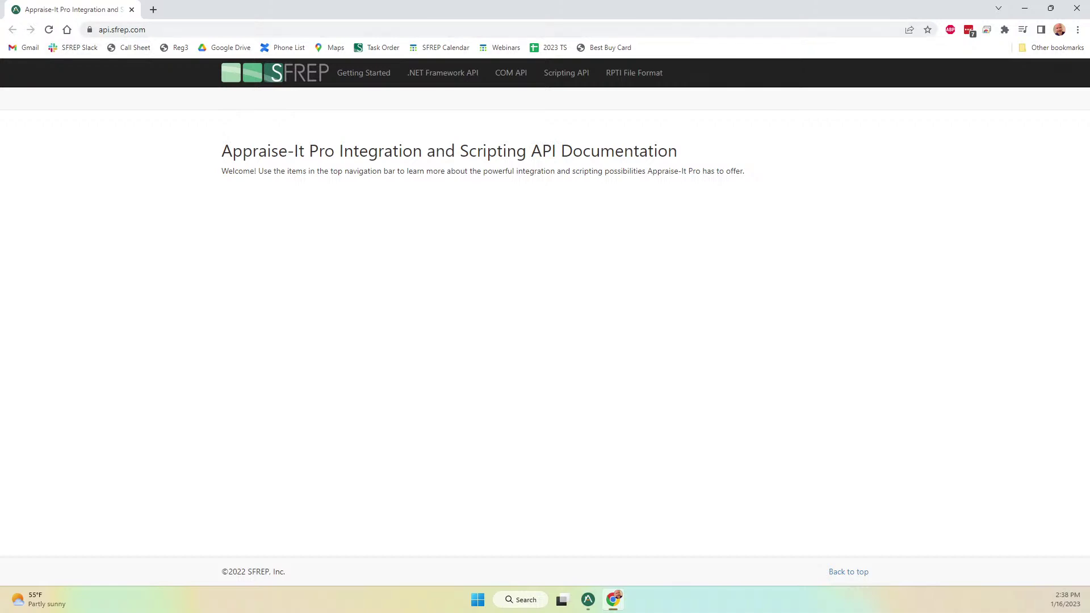
pyautogui.click(566, 73)
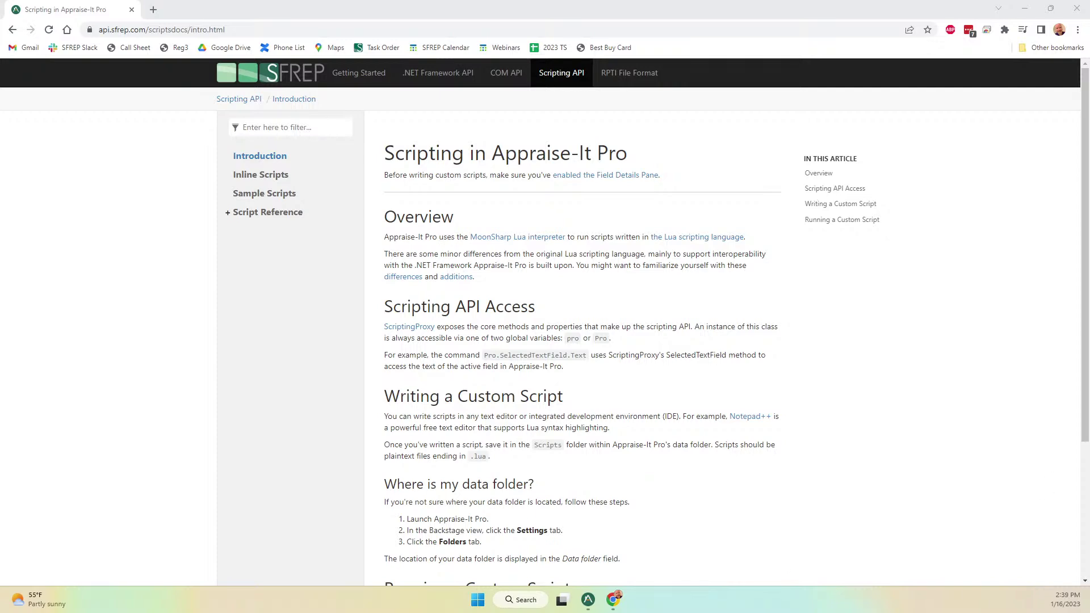
pyautogui.click(586, 601)
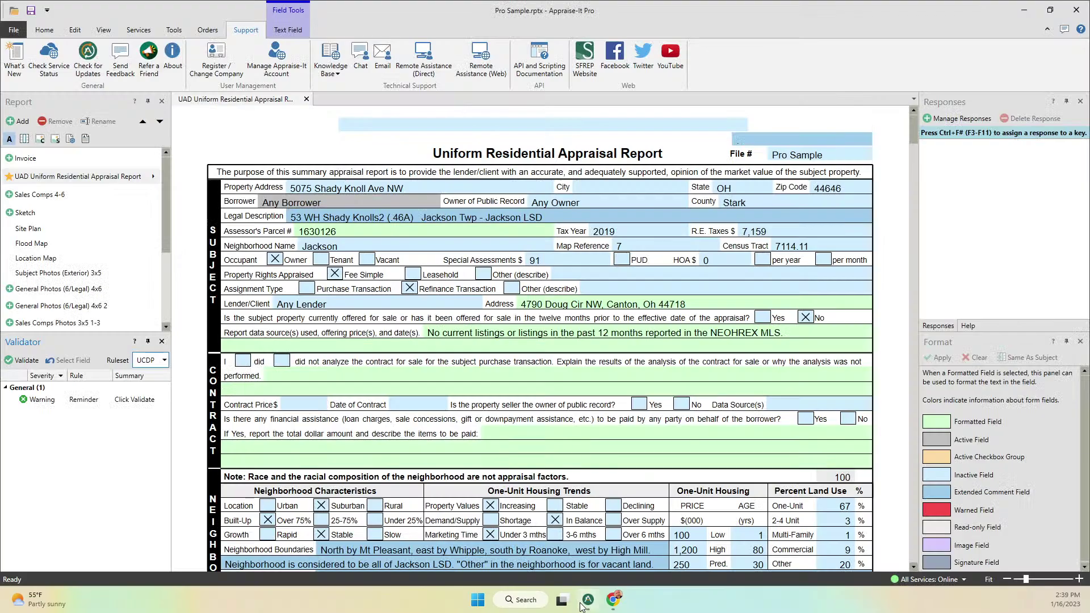
pyautogui.click(726, 332)
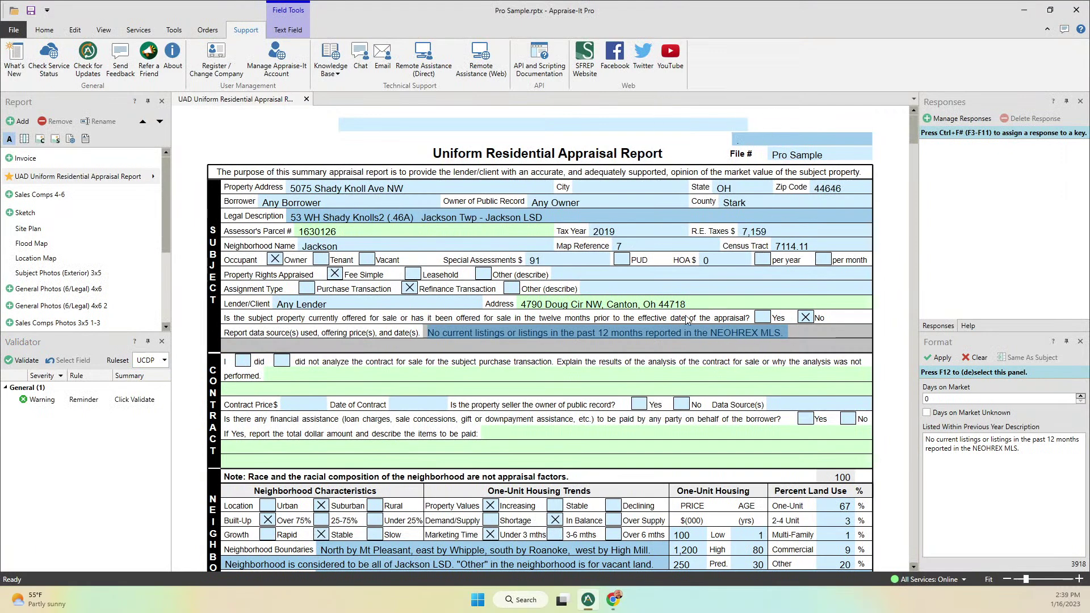
pyautogui.click(666, 305)
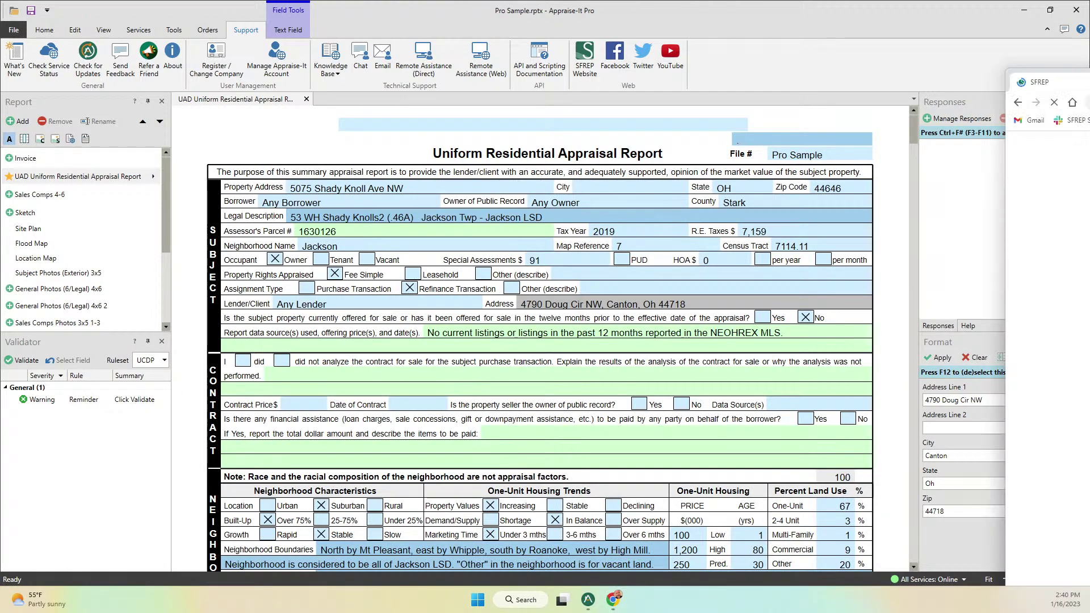
# Look over the scheduled classes in the SFREP website's Training Calendar for January 2023, and return to Appraise-It Pro.
pyautogui.click(585, 57)
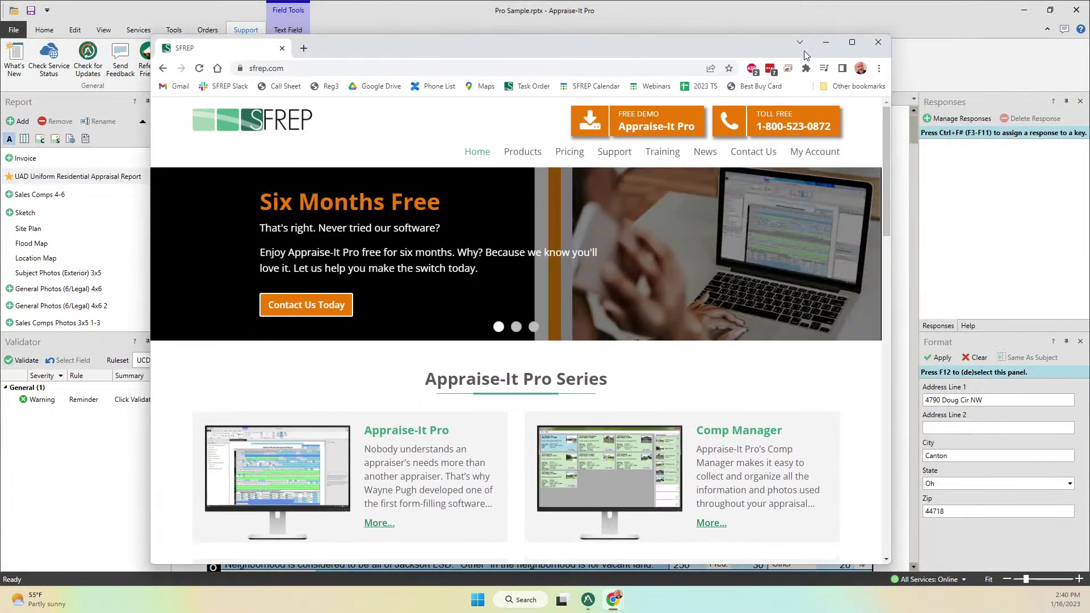
pyautogui.doubleClick(800, 54)
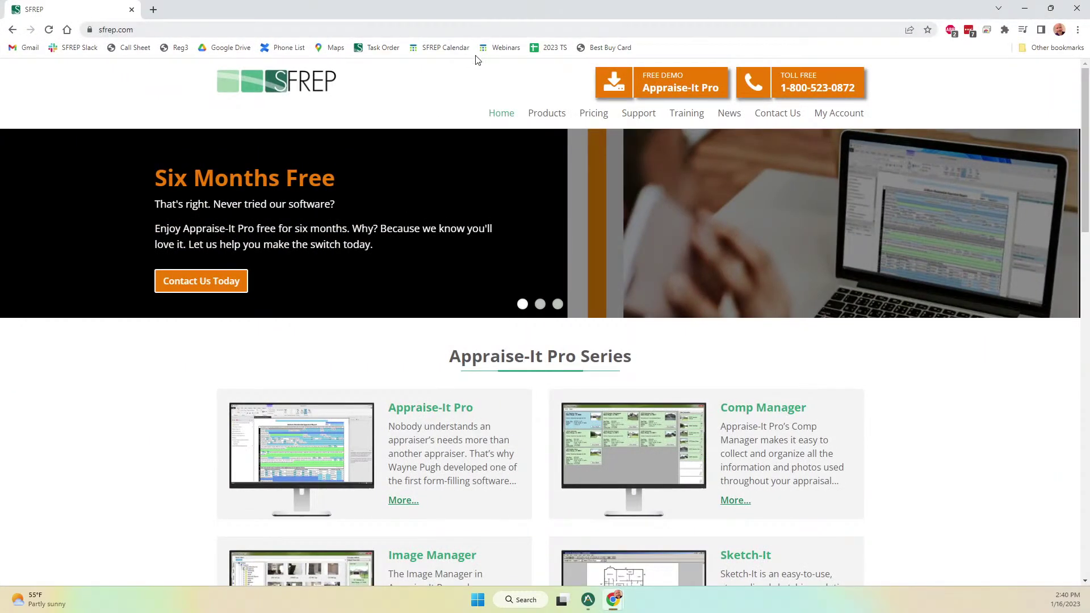
pyautogui.moveTo(703, 121)
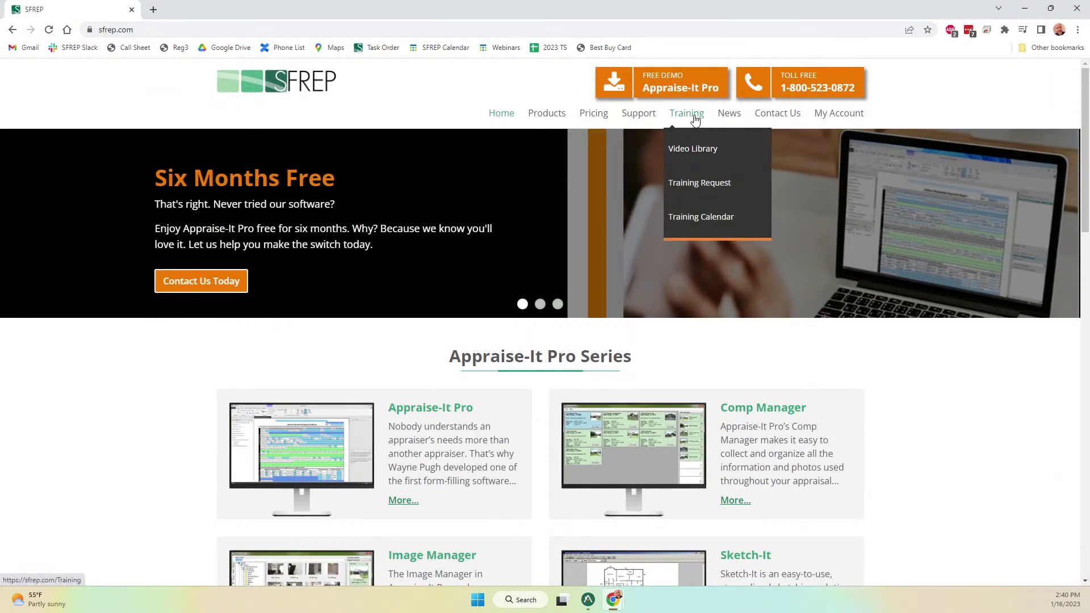
pyautogui.click(698, 218)
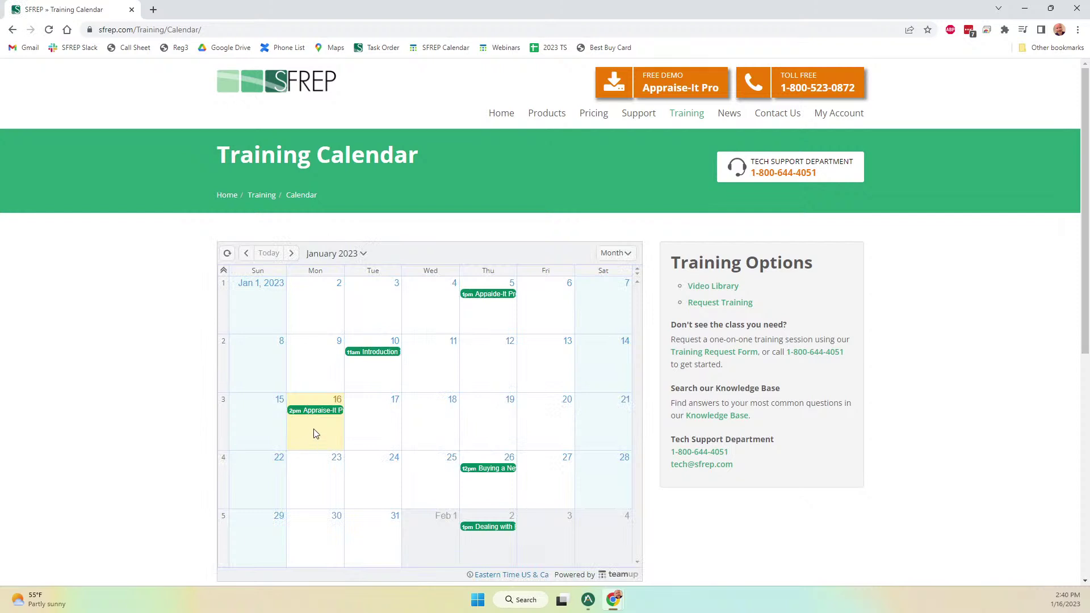
pyautogui.moveTo(321, 413)
pyautogui.moveTo(498, 473)
pyautogui.moveTo(491, 534)
pyautogui.click(589, 600)
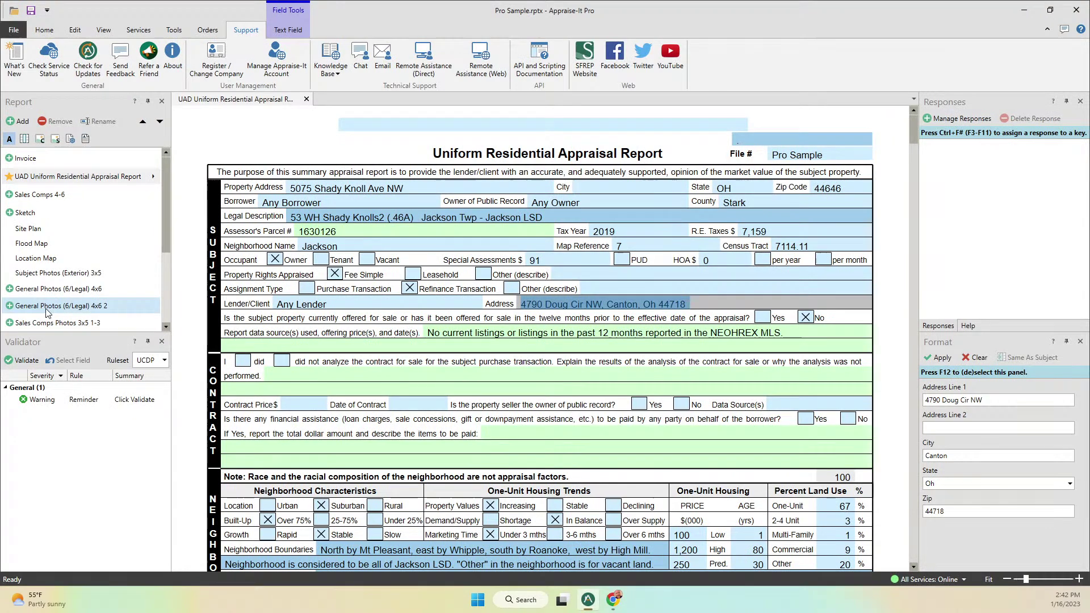
# Open the Sales Comps 4-6 form and dock it beneath the UAD Uniform Residential Appraisal Report's sales comparison grid, enlarging the lower pane.
pyautogui.doubleClick(39, 200)
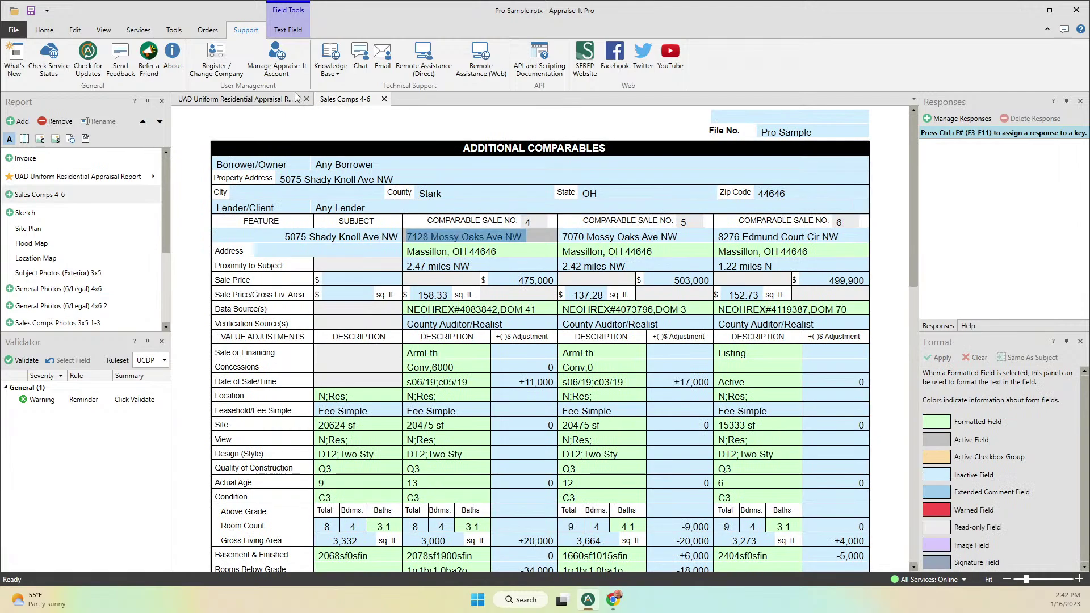
pyautogui.click(293, 105)
pyautogui.moveTo(914, 130); pyautogui.dragTo(913, 215)
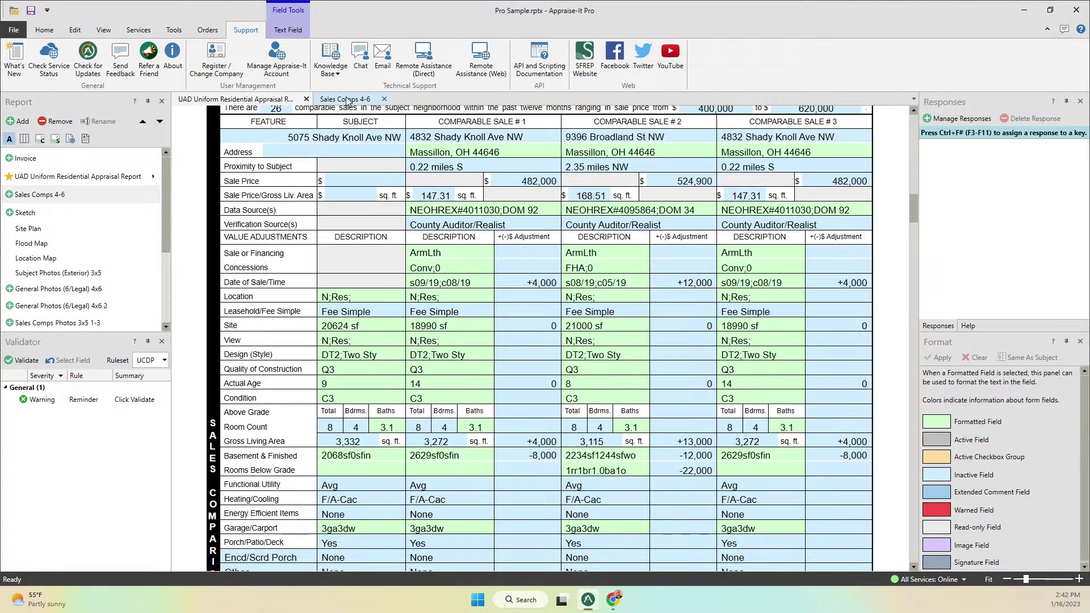
pyautogui.moveTo(348, 101); pyautogui.dragTo(543, 356)
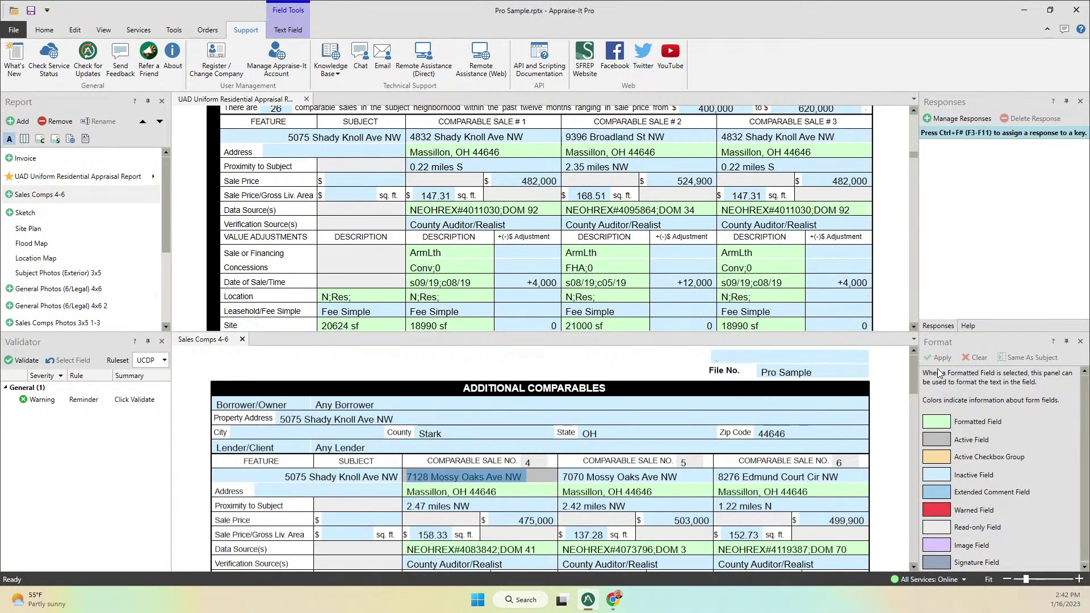
pyautogui.moveTo(680, 333); pyautogui.dragTo(676, 300)
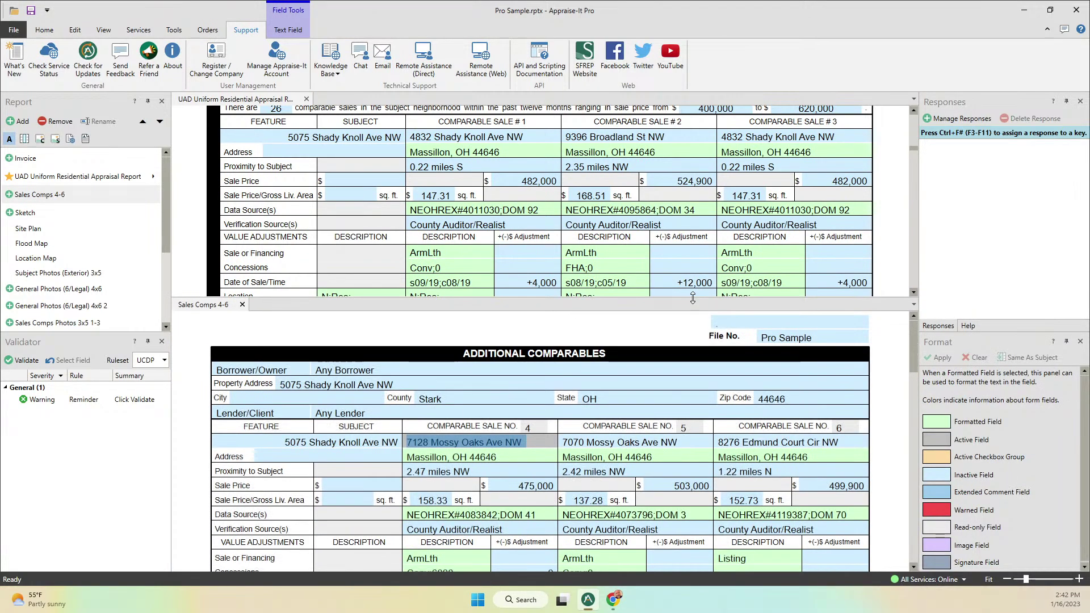
# Compare comparables 4-6 with comparables 1-3 by examining the two stacked sales grids.
pyautogui.scroll(-1, 597, 404)
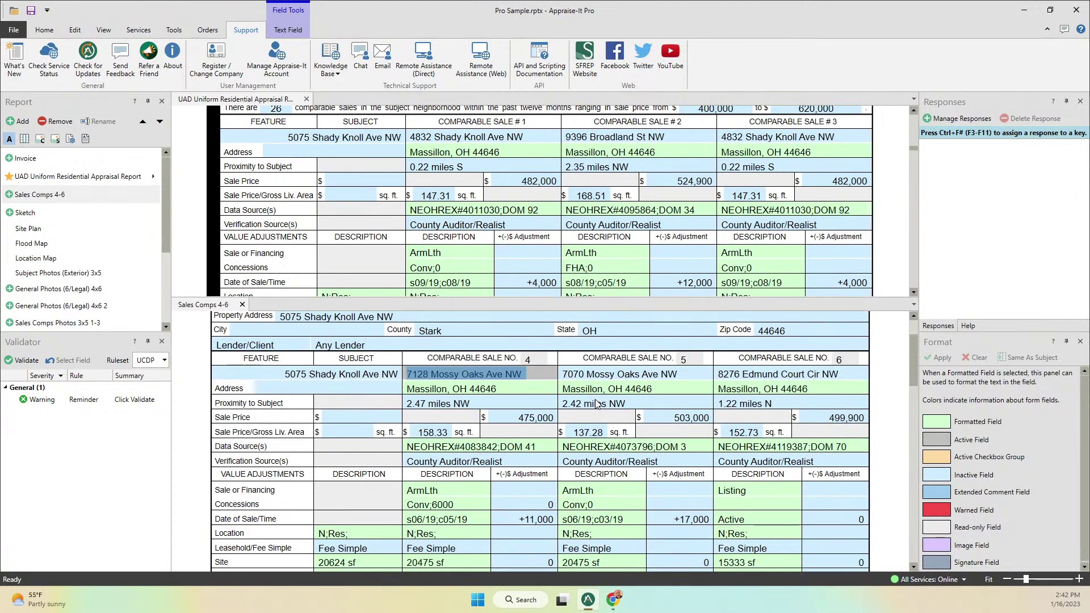
pyautogui.scroll(1, 642, 210)
pyautogui.scroll(-4, 643, 210)
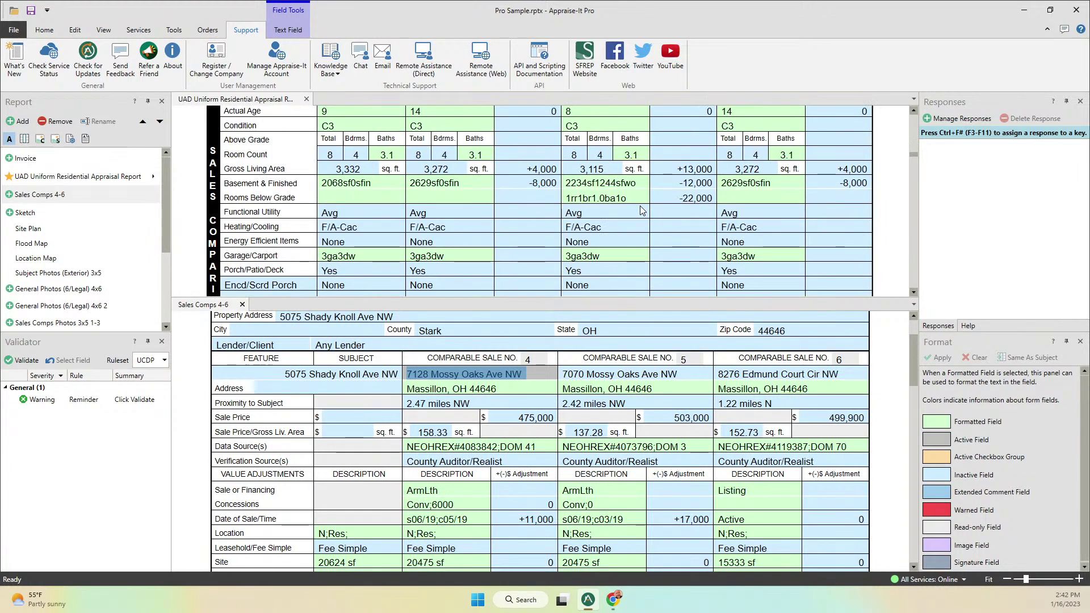
pyautogui.scroll(-2, 642, 210)
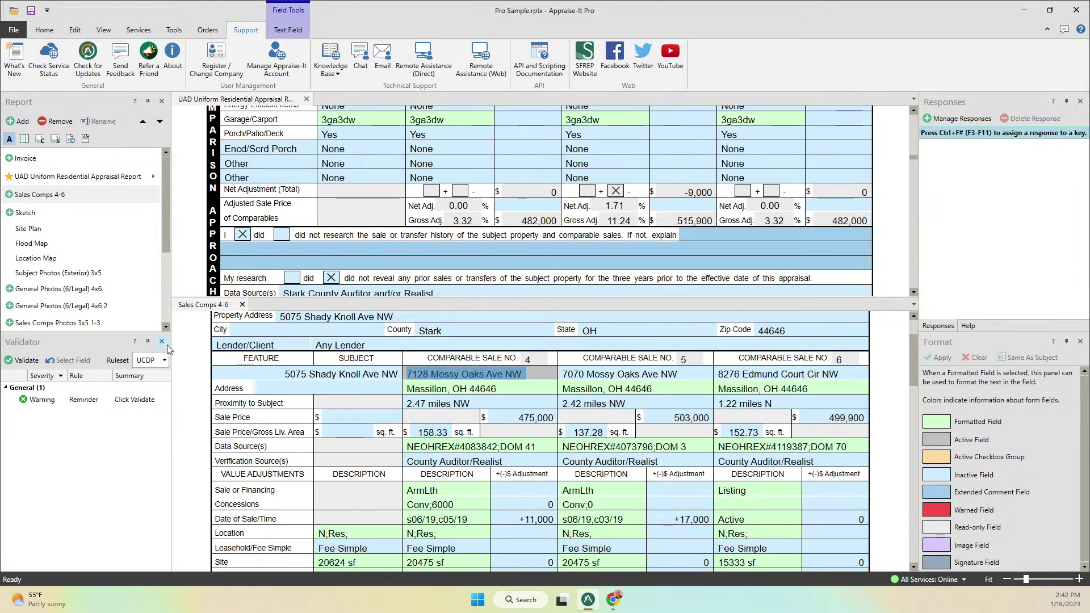
pyautogui.scroll(3, 331, 186)
pyautogui.scroll(6, 331, 185)
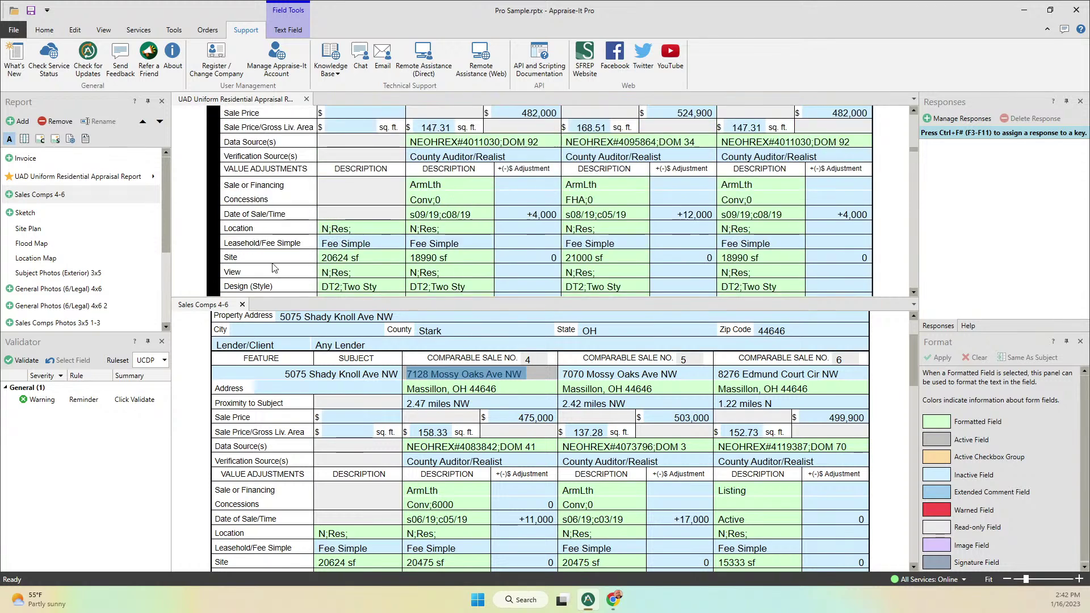
# Close the UAD Uniform Residential Appraisal Report view, and add and open an additional Sales Comps 7-9 form.
pyautogui.click(306, 99)
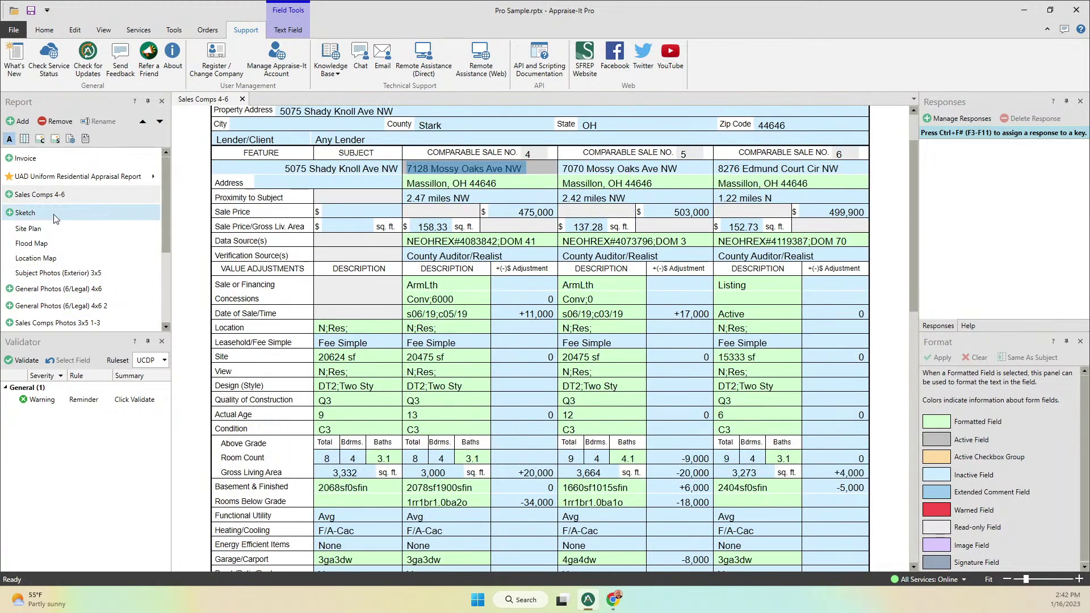
pyautogui.click(23, 196)
pyautogui.moveTo(37, 206)
pyautogui.mouseDown()
pyautogui.moveTo(584, 298)
pyautogui.moveTo(540, 158)
pyautogui.moveTo(34, 245)
pyautogui.moveTo(48, 206)
pyautogui.mouseUp()
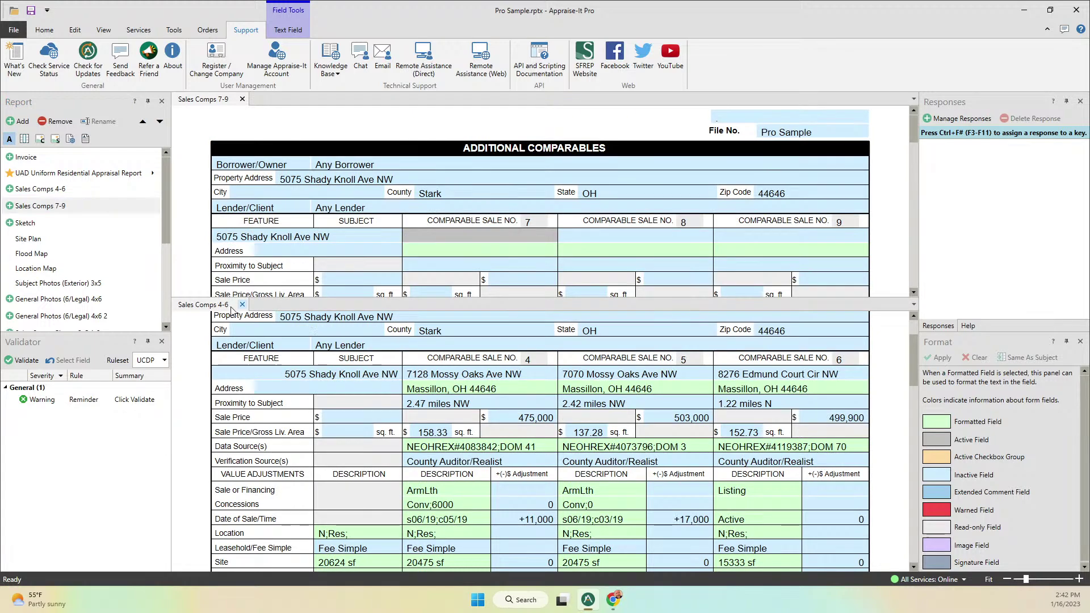
# Regroup the two Sales Comps forms, place 4-6 and 7-9 side by side with 4-6 first, and close the 7-9 view.
pyautogui.moveTo(204, 305); pyautogui.dragTo(264, 95)
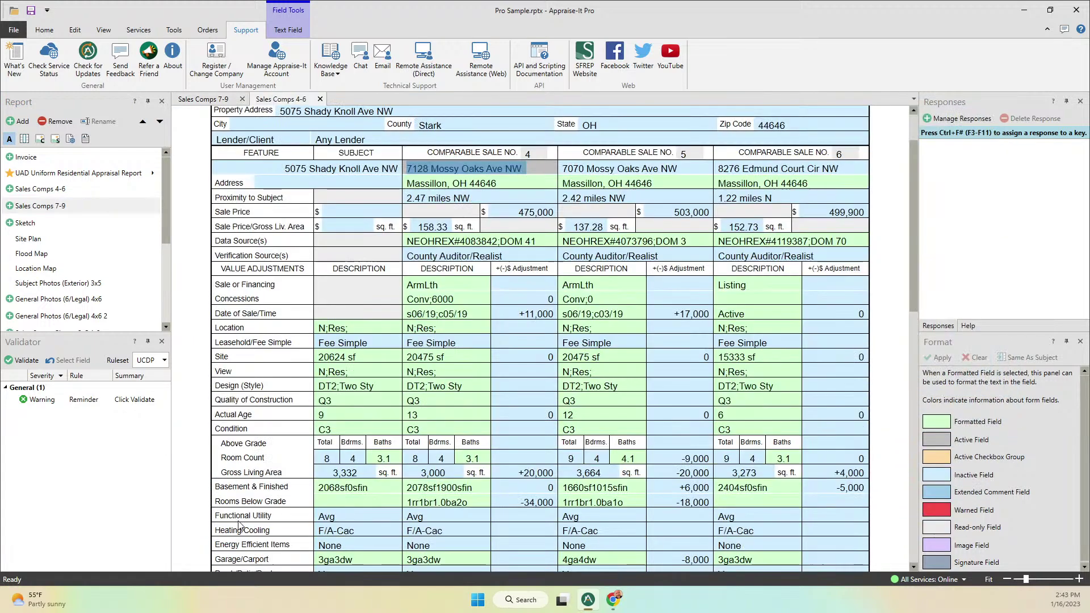
pyautogui.click(223, 101)
pyautogui.click(267, 102)
pyautogui.moveTo(327, 113); pyautogui.dragTo(569, 341)
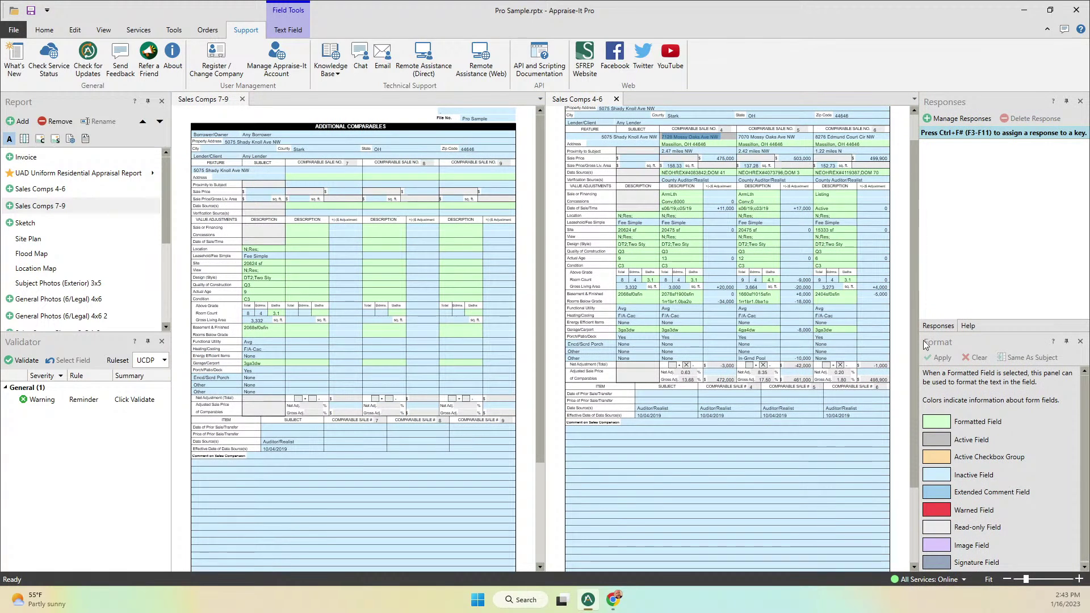
pyautogui.moveTo(915, 253); pyautogui.dragTo(916, 210)
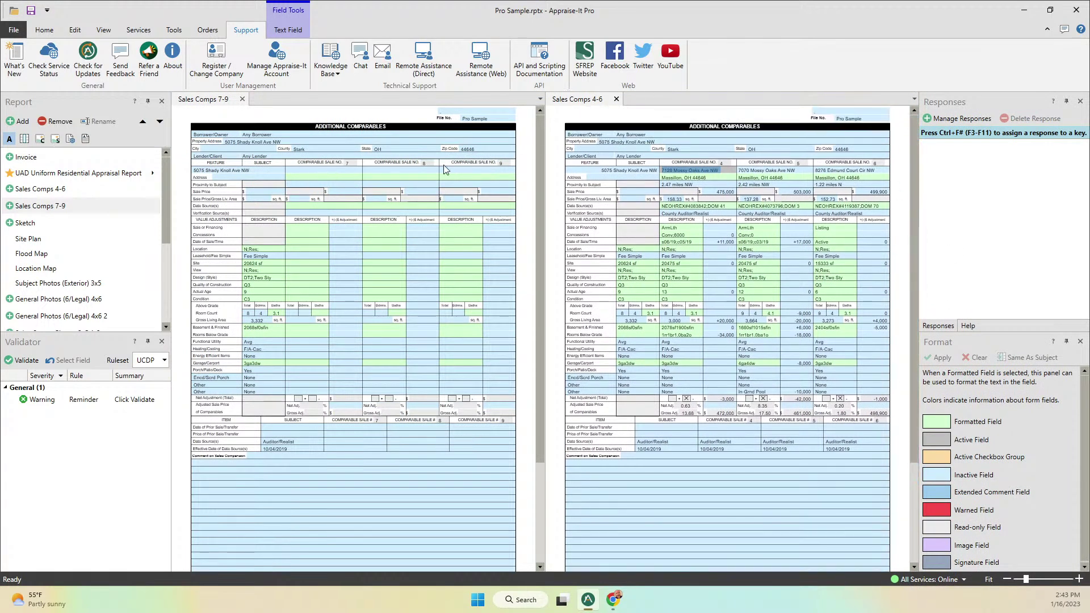
pyautogui.moveTo(593, 100); pyautogui.dragTo(567, 332)
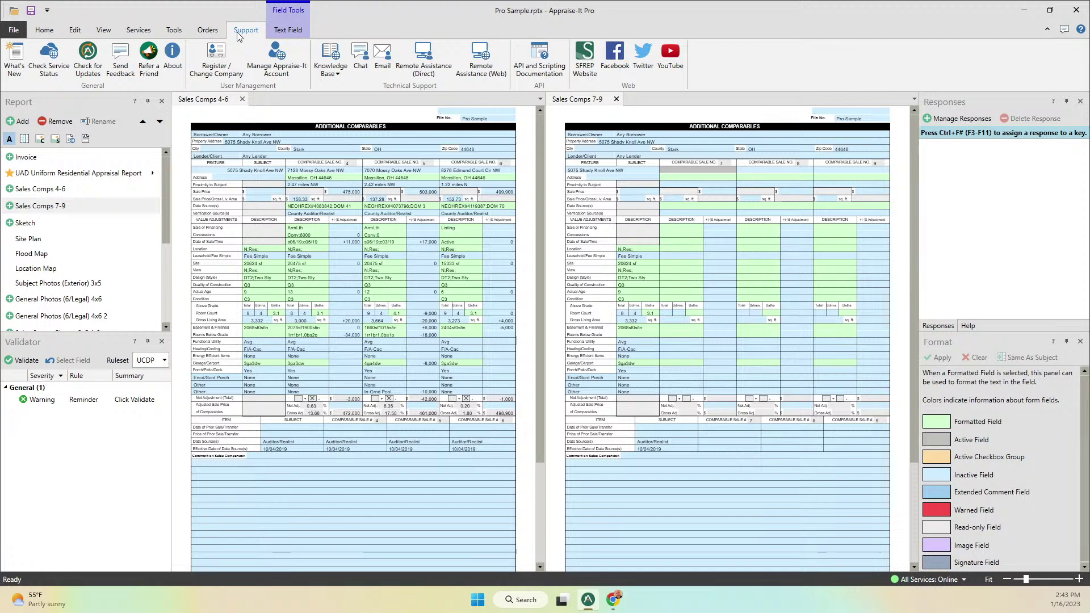
pyautogui.click(616, 99)
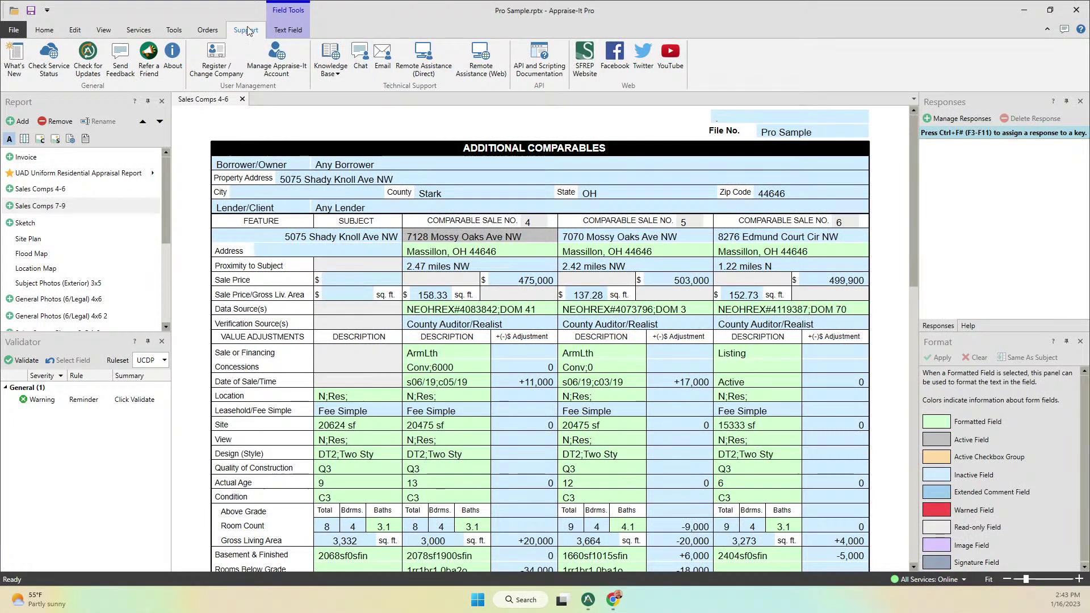
# View the support request form and the feedback contact page on the SFREP website, returning to Appraise-It Pro without submitting either.
pyautogui.click(386, 57)
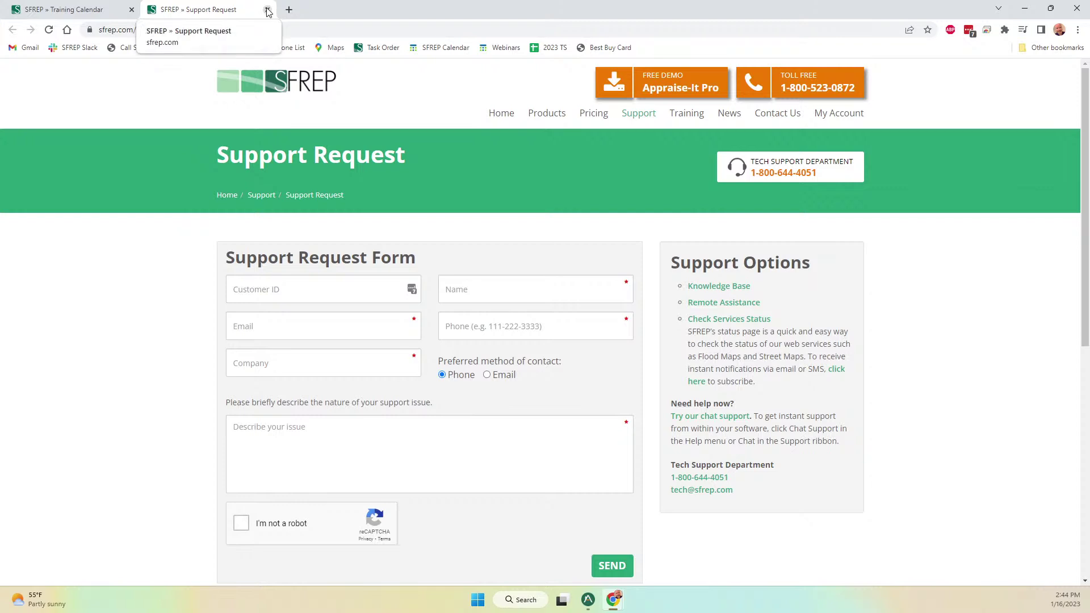
pyautogui.click(588, 600)
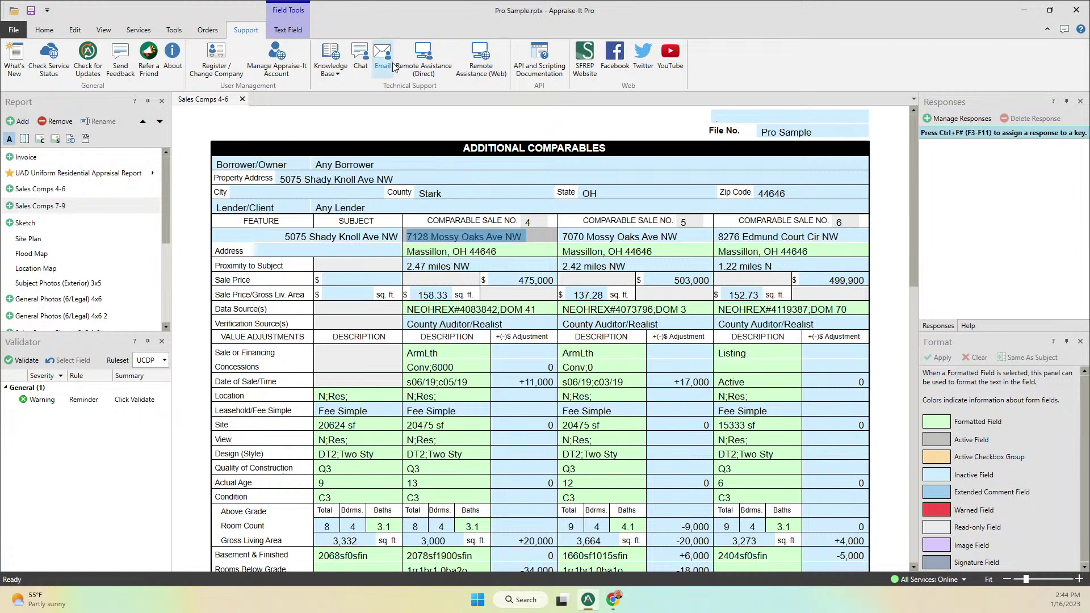
pyautogui.click(121, 58)
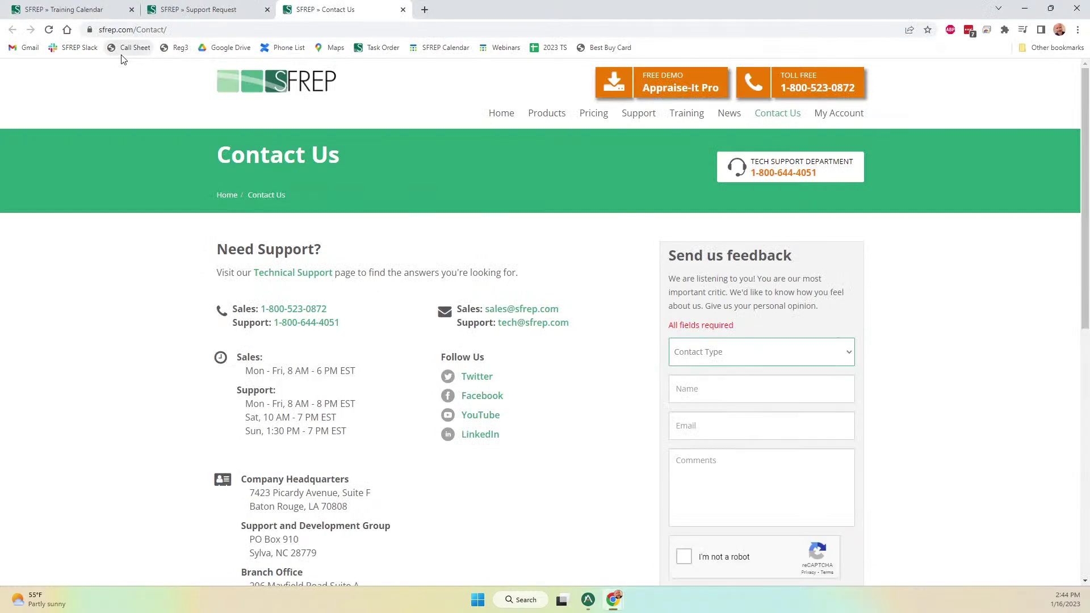
pyautogui.scroll(-2, 774, 334)
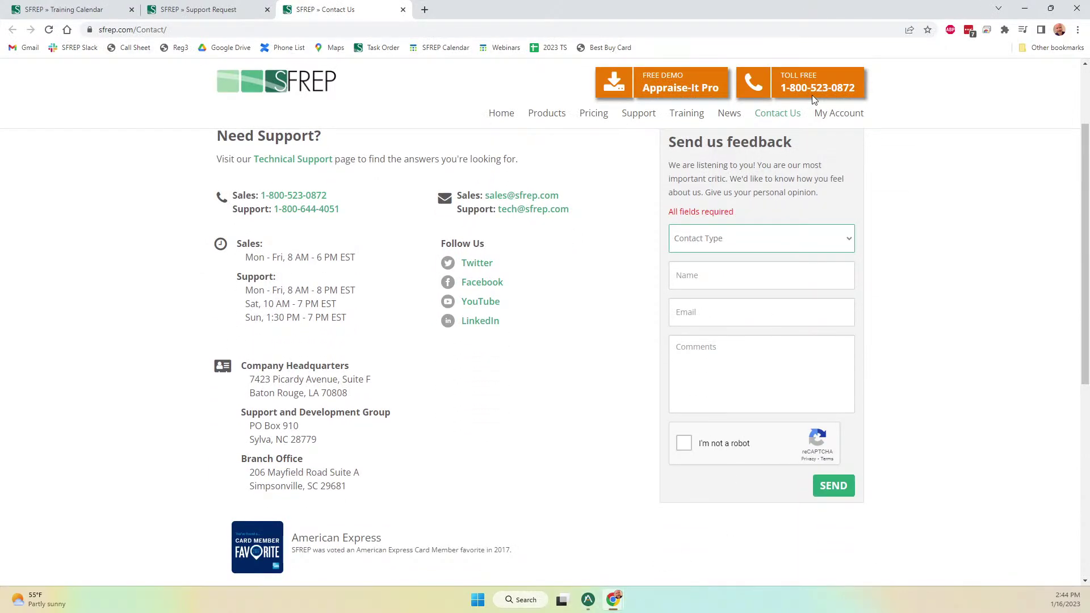
pyautogui.moveTo(590, 606)
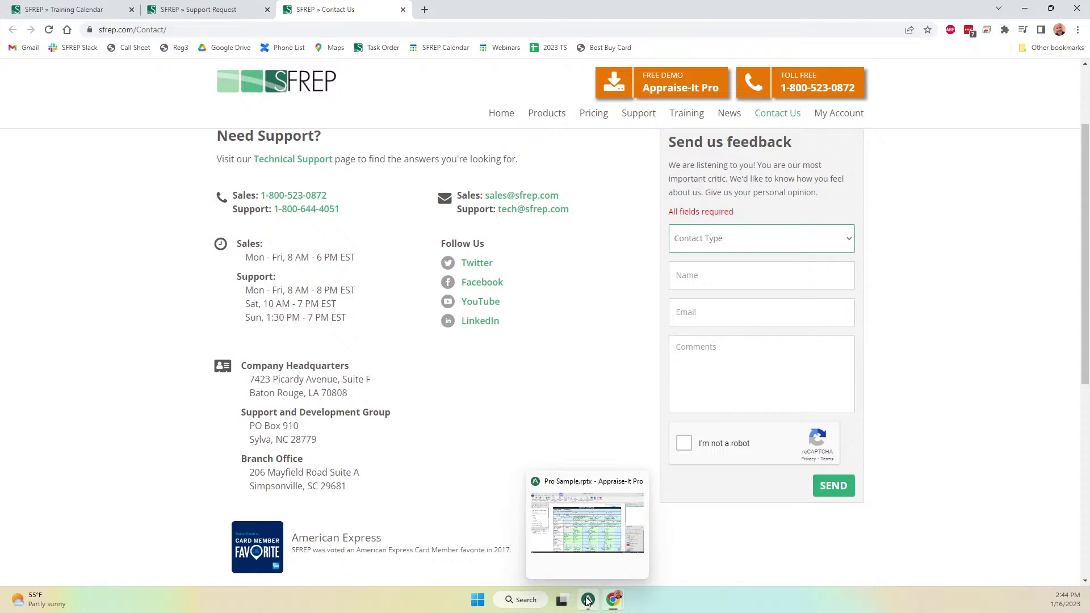
pyautogui.click(588, 601)
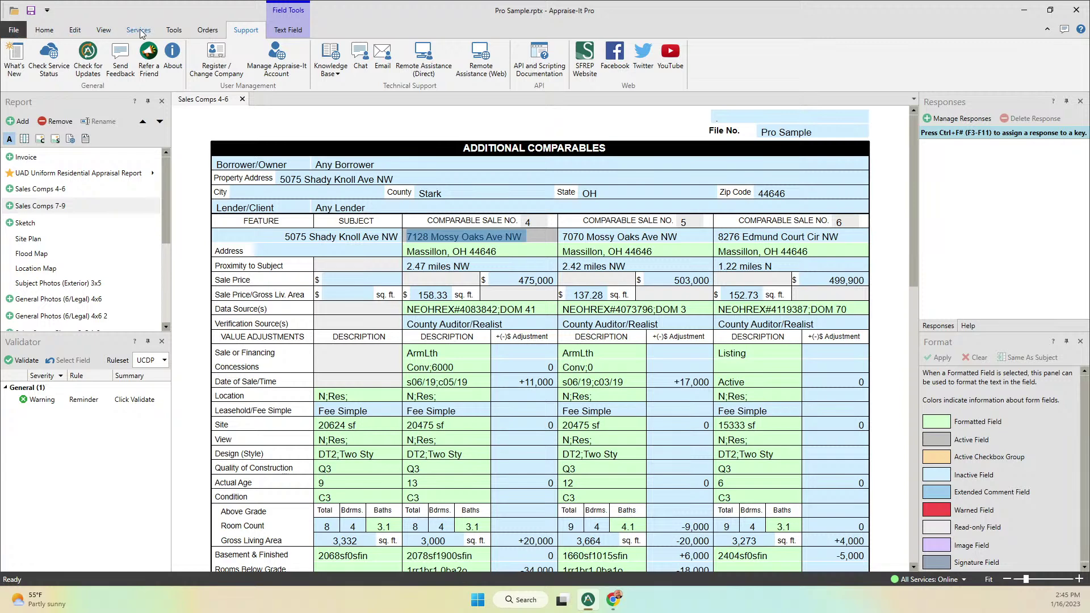
# Search the SFREP Knowledge Base for "env" and open the article on how to create an .ENV file.
pyautogui.click(172, 30)
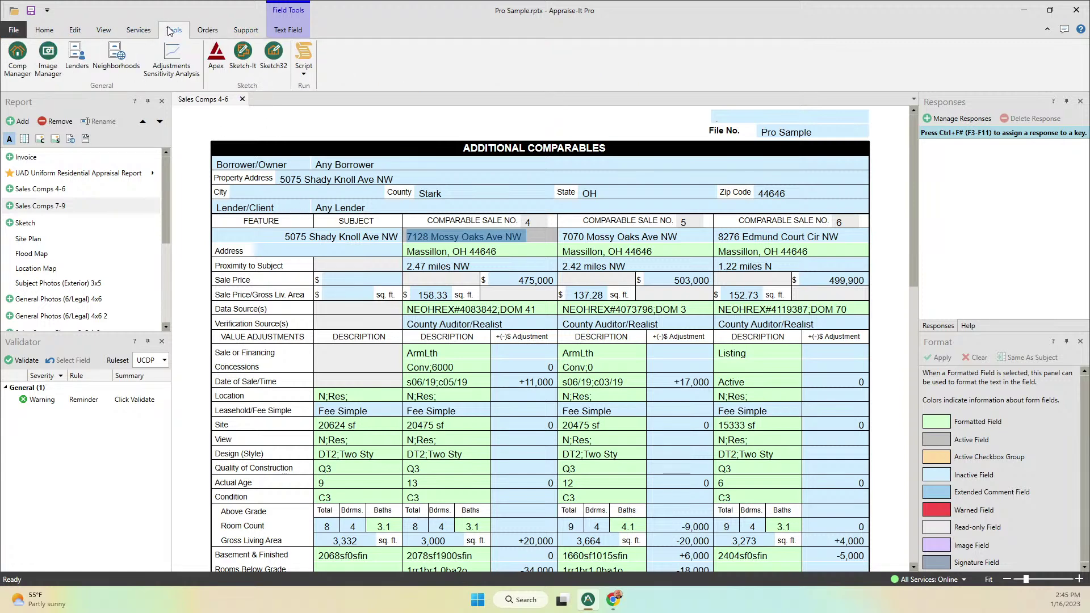
pyautogui.click(211, 31)
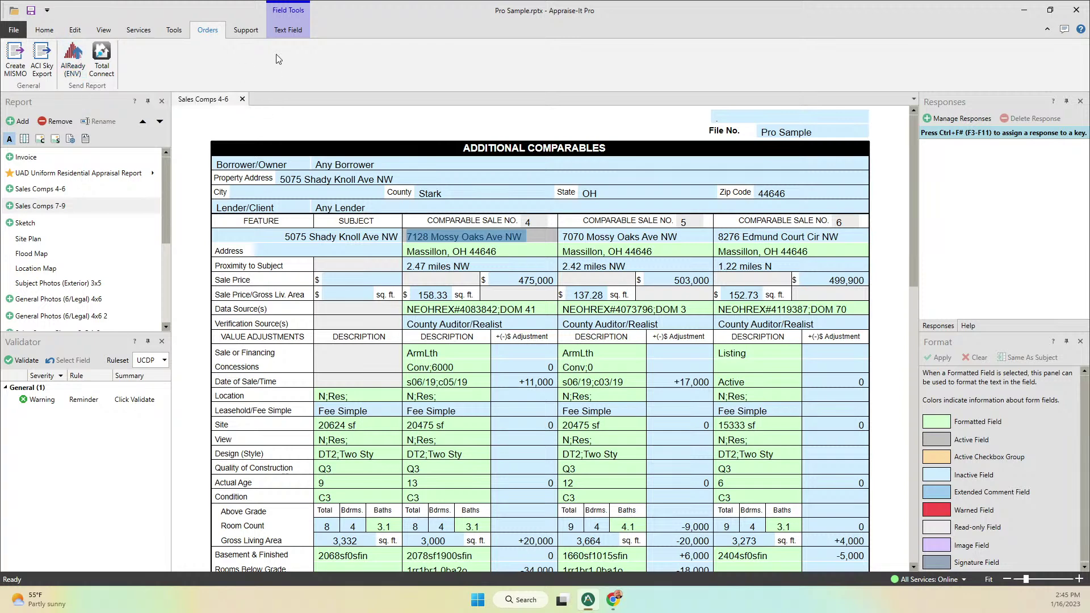
pyautogui.click(245, 30)
pyautogui.click(330, 54)
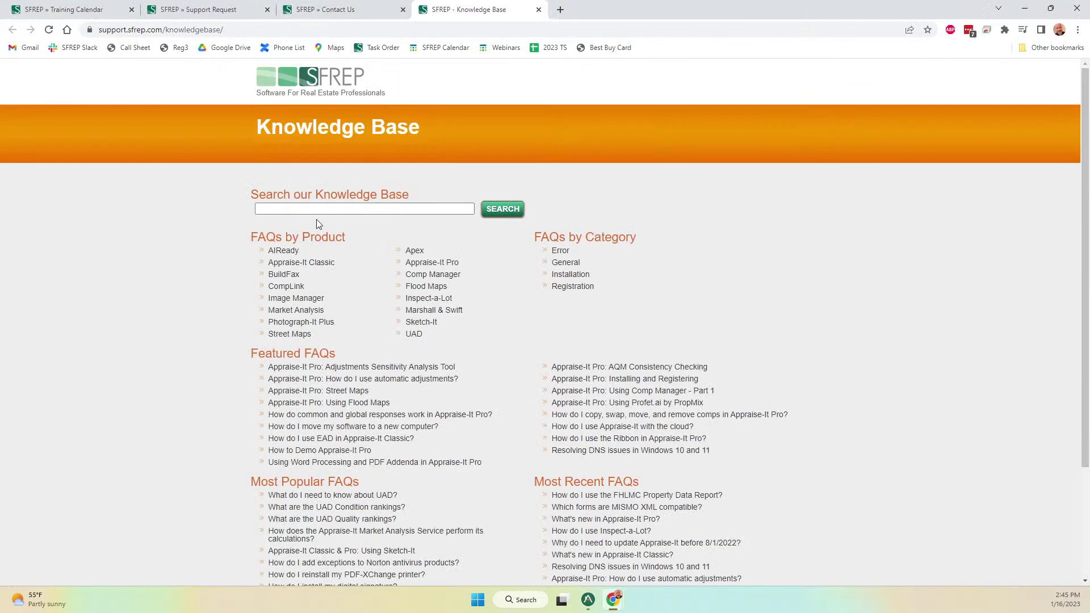
pyautogui.click(329, 209)
pyautogui.write('env')
pyautogui.press('Return')
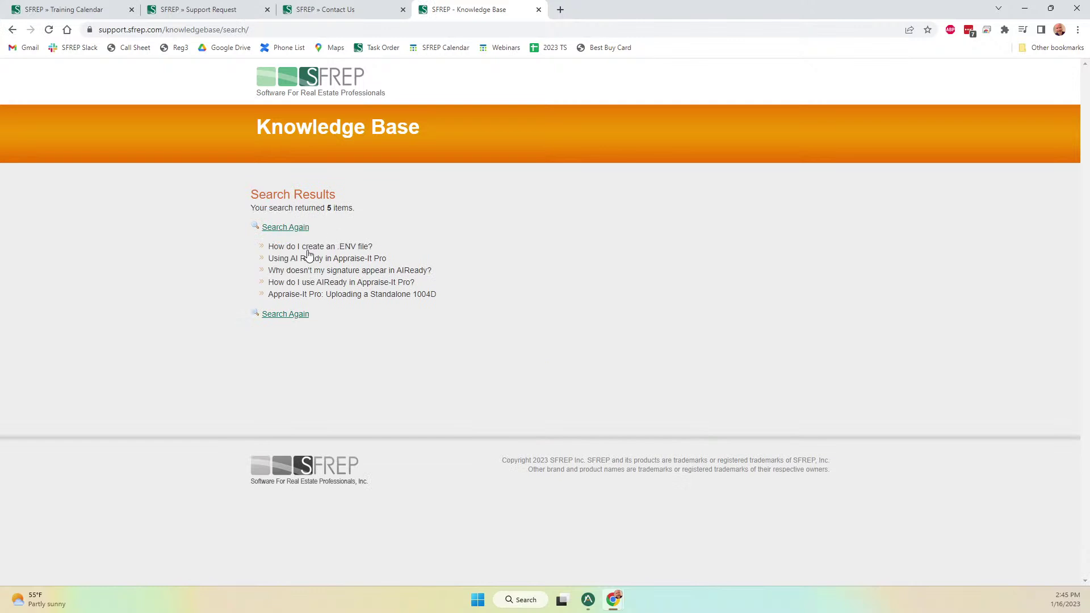
pyautogui.click(316, 249)
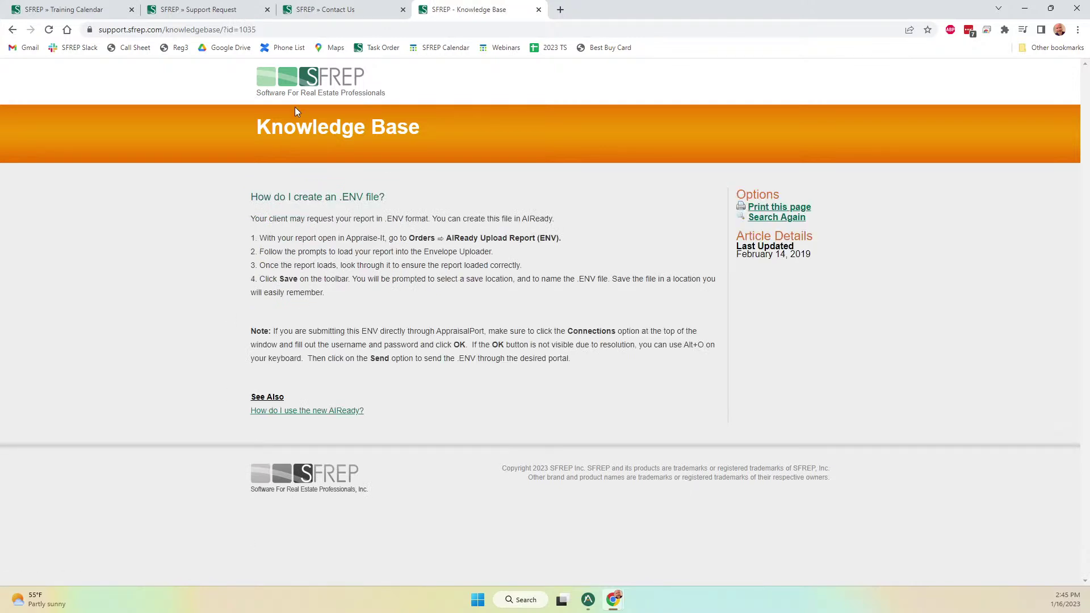
# Leave the .ENV article, close the Knowledge Base and Support Request pages, and switch back to Appraise-It Pro.
pyautogui.click(11, 30)
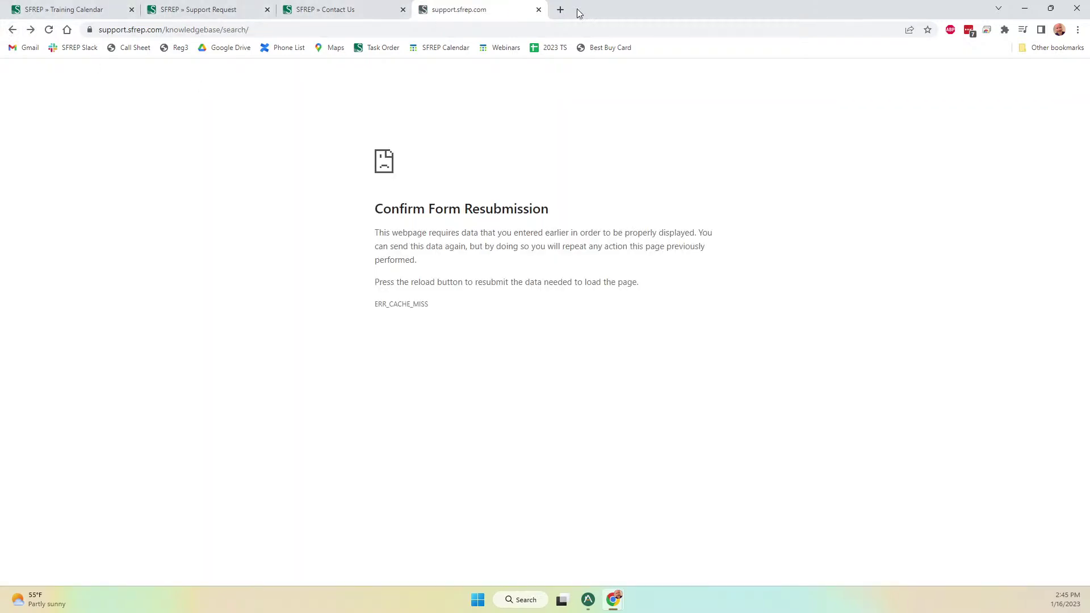
pyautogui.click(539, 11)
pyautogui.click(227, 10)
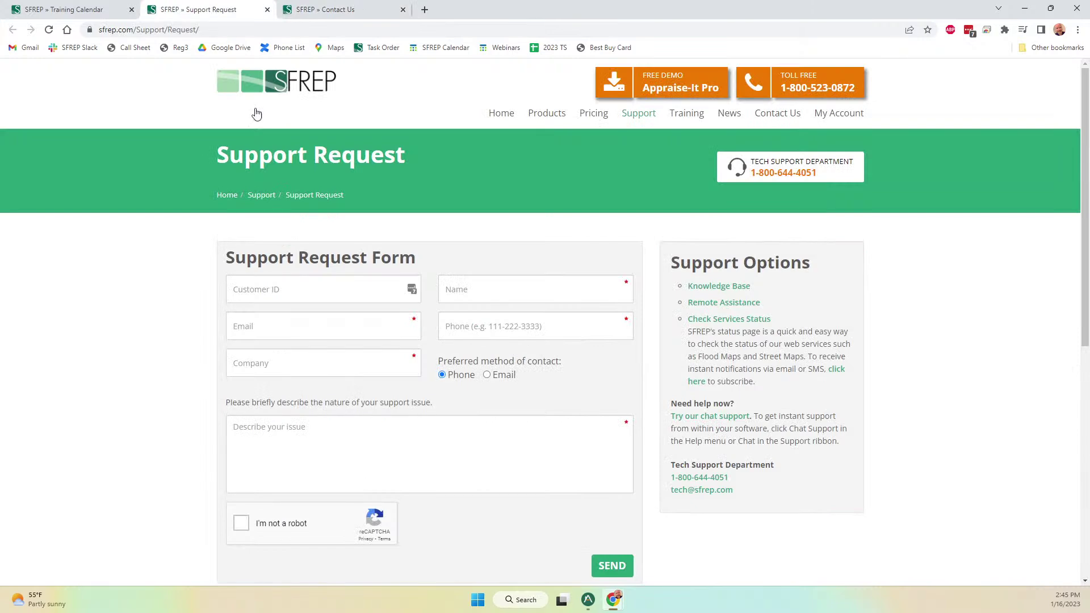
pyautogui.click(267, 10)
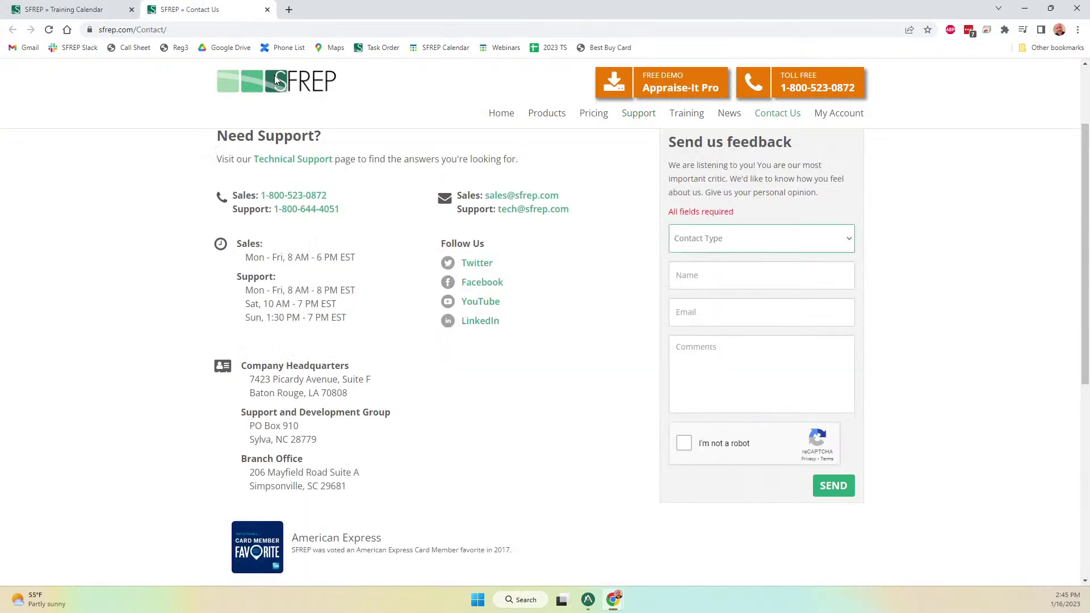
pyautogui.moveTo(613, 600)
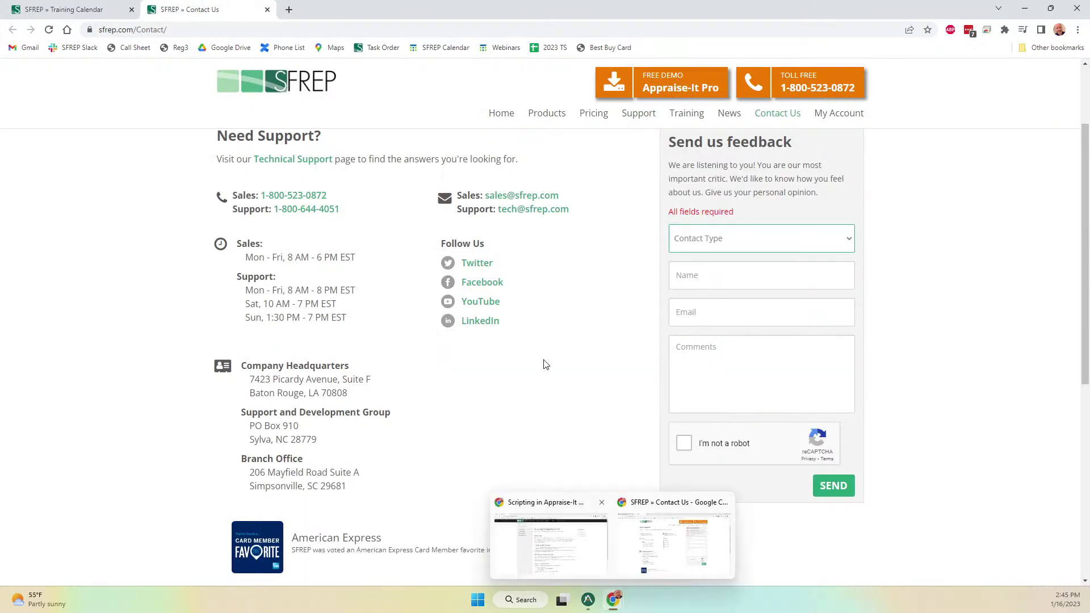
pyautogui.click(588, 600)
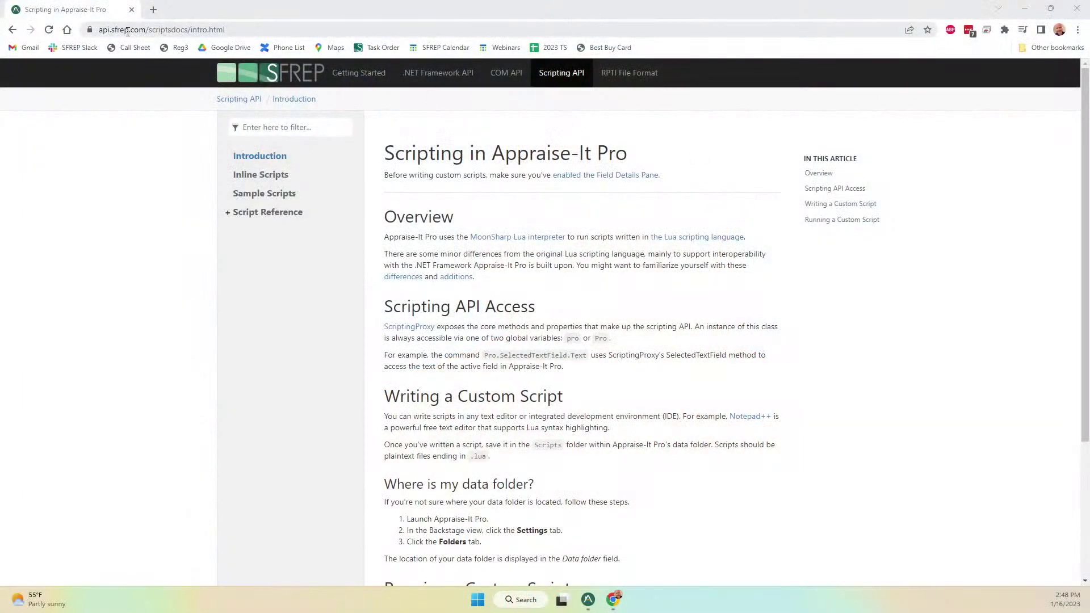
# Go to sfrep.com in the browser, open the Training Calendar, and preview the January 26 webinar's details.
pyautogui.click(127, 32)
pyautogui.write('sfrep')
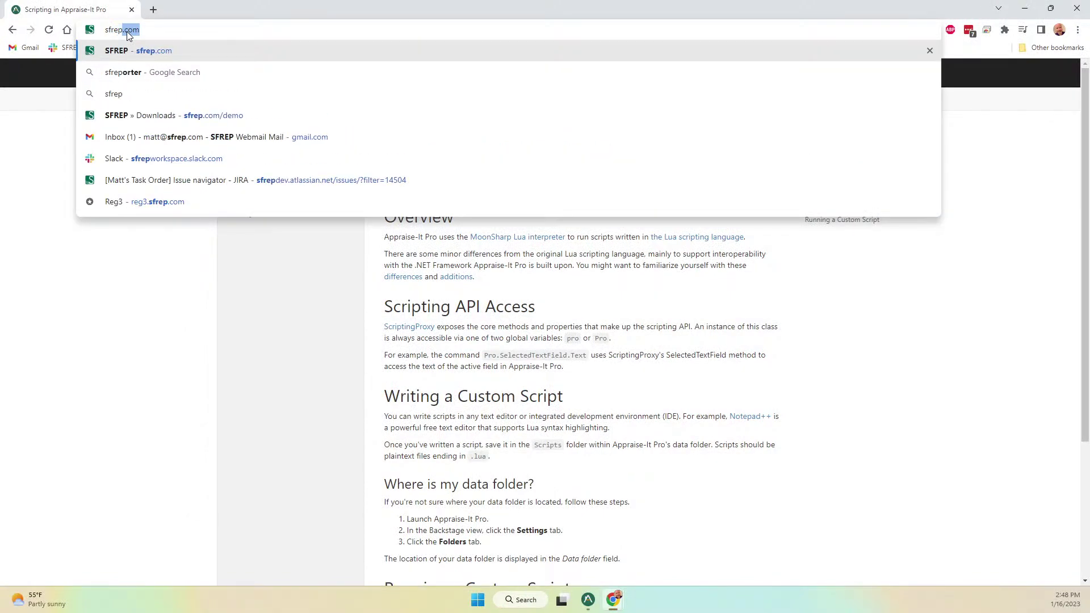
pyautogui.press('Return')
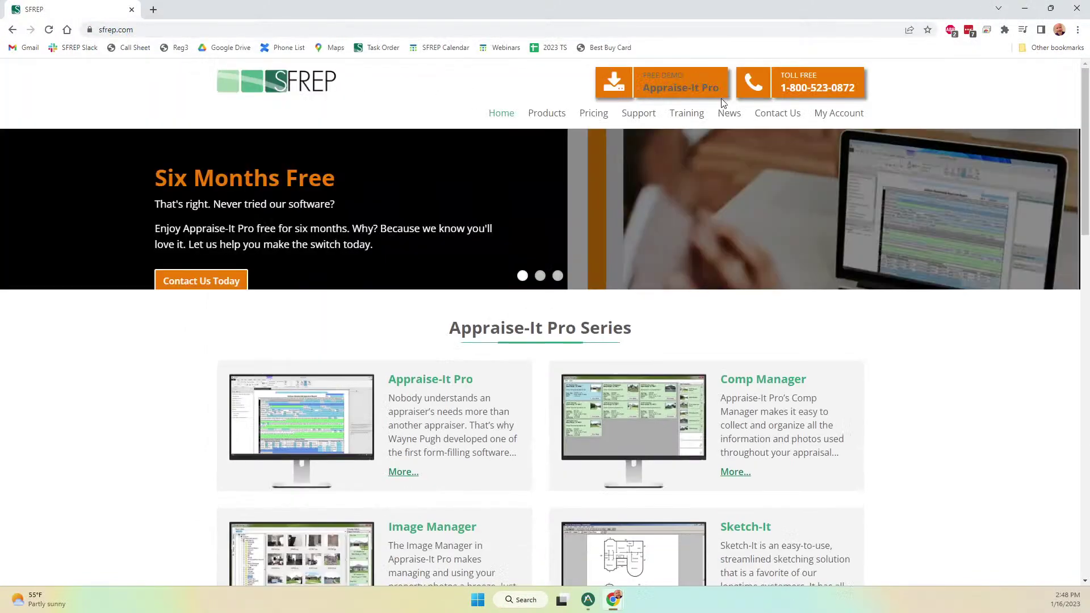
pyautogui.moveTo(691, 118)
pyautogui.click(703, 217)
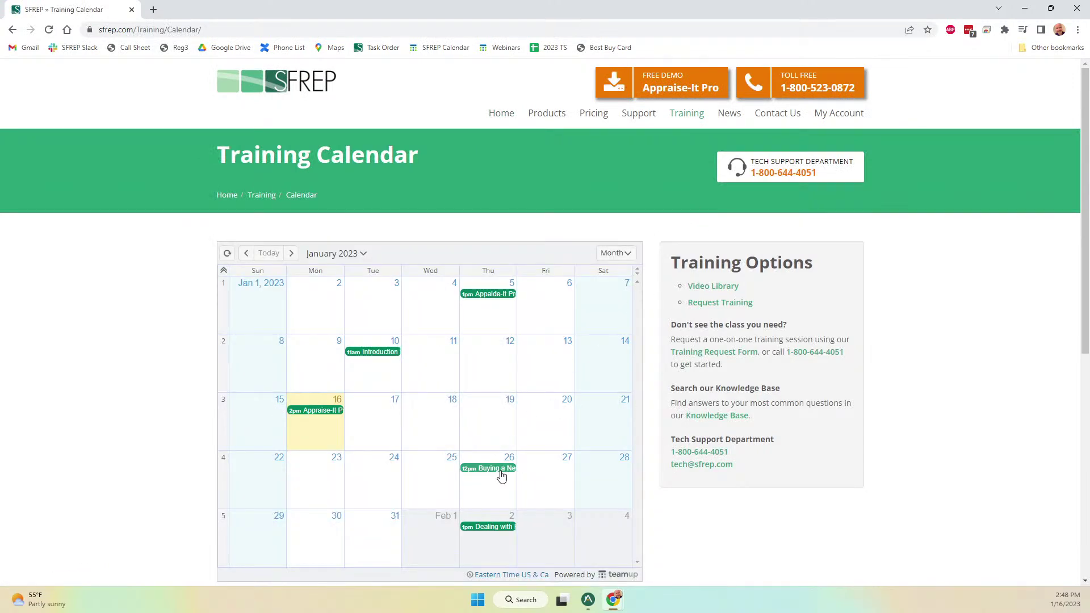
pyautogui.moveTo(502, 477)
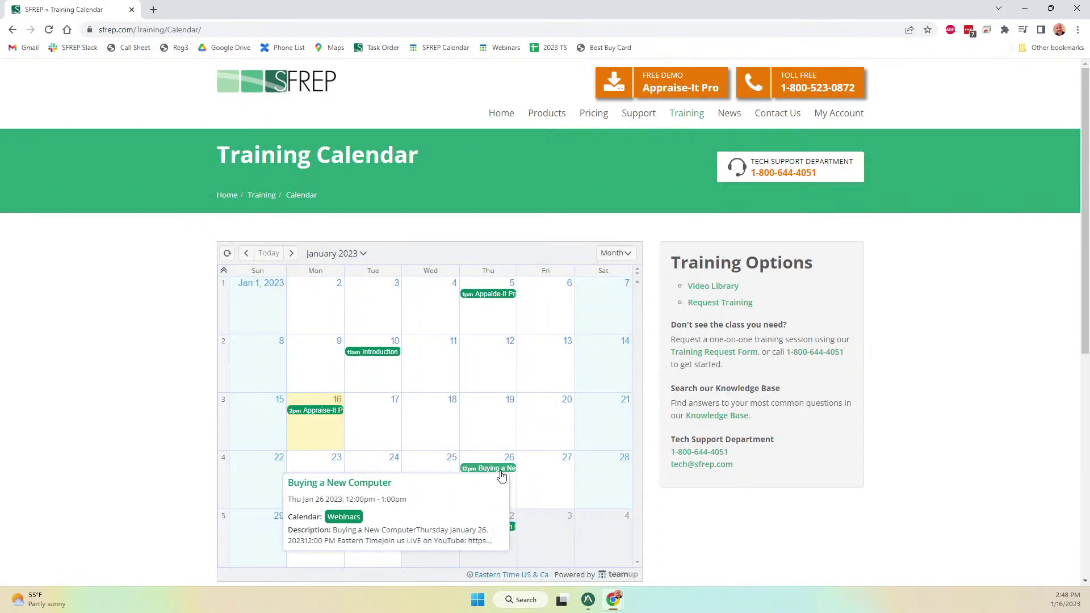